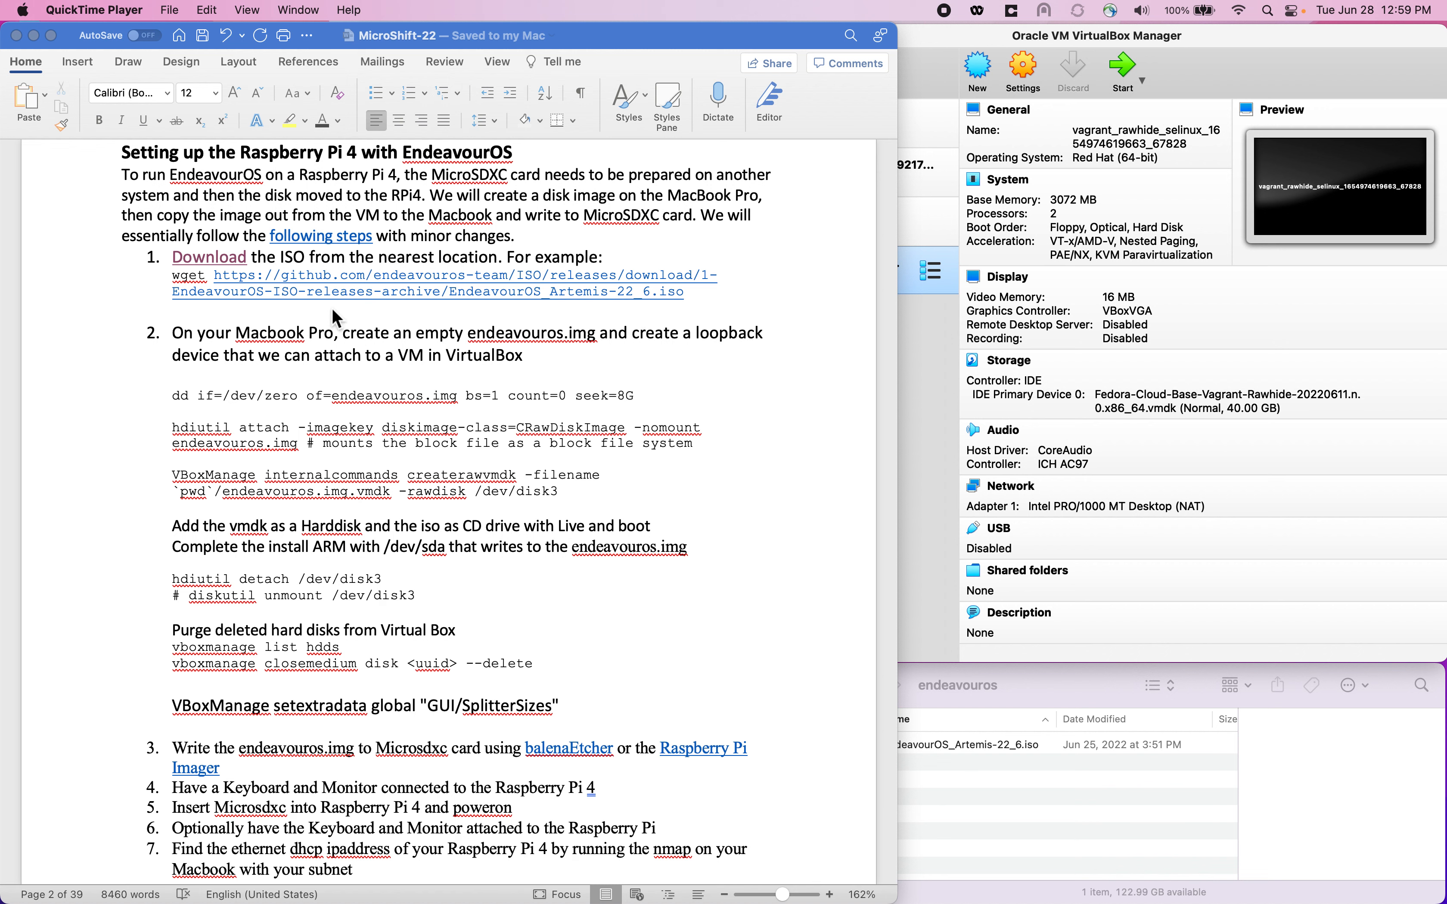
# Copy the dd and hdiutil attach commands from the notes and run them in the terminal to create and attach the 8G endeavouros.img
pyautogui.click(1016, 720)
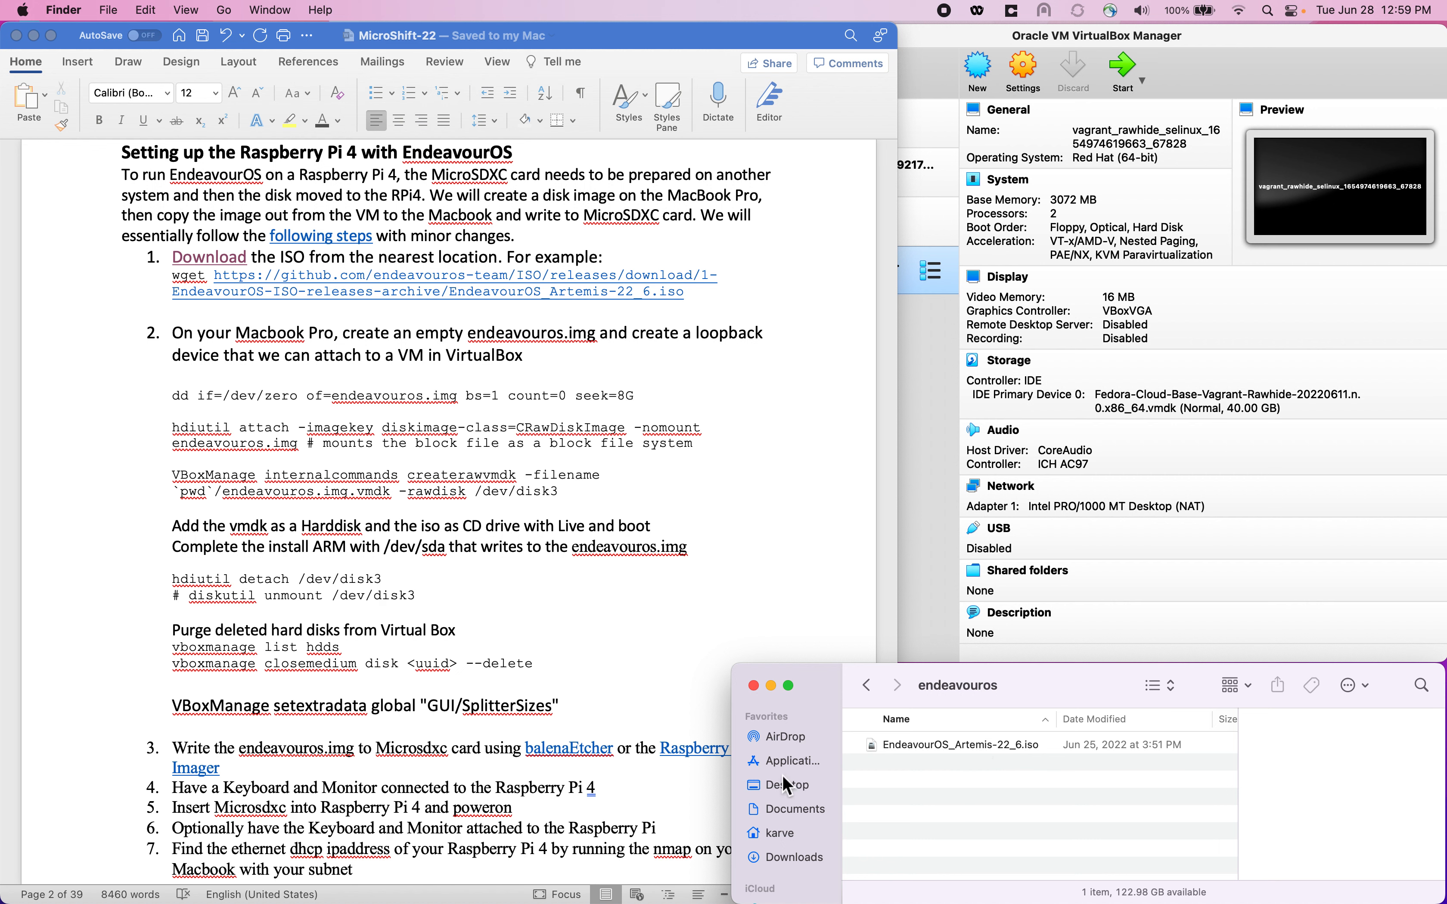
pyautogui.click(260, 395)
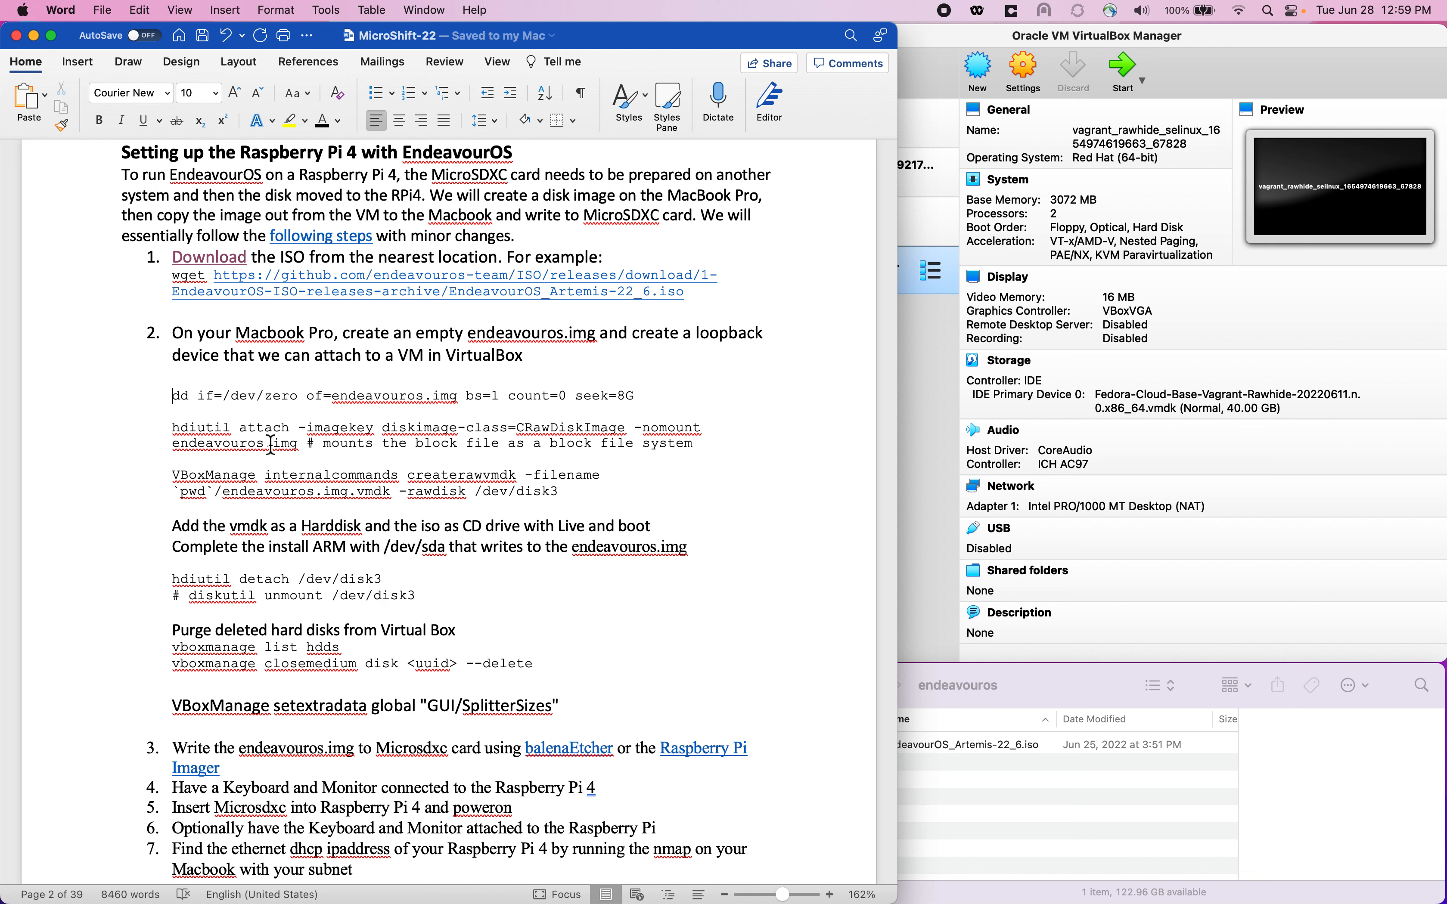
pyautogui.hotkey('shift', 'Down')
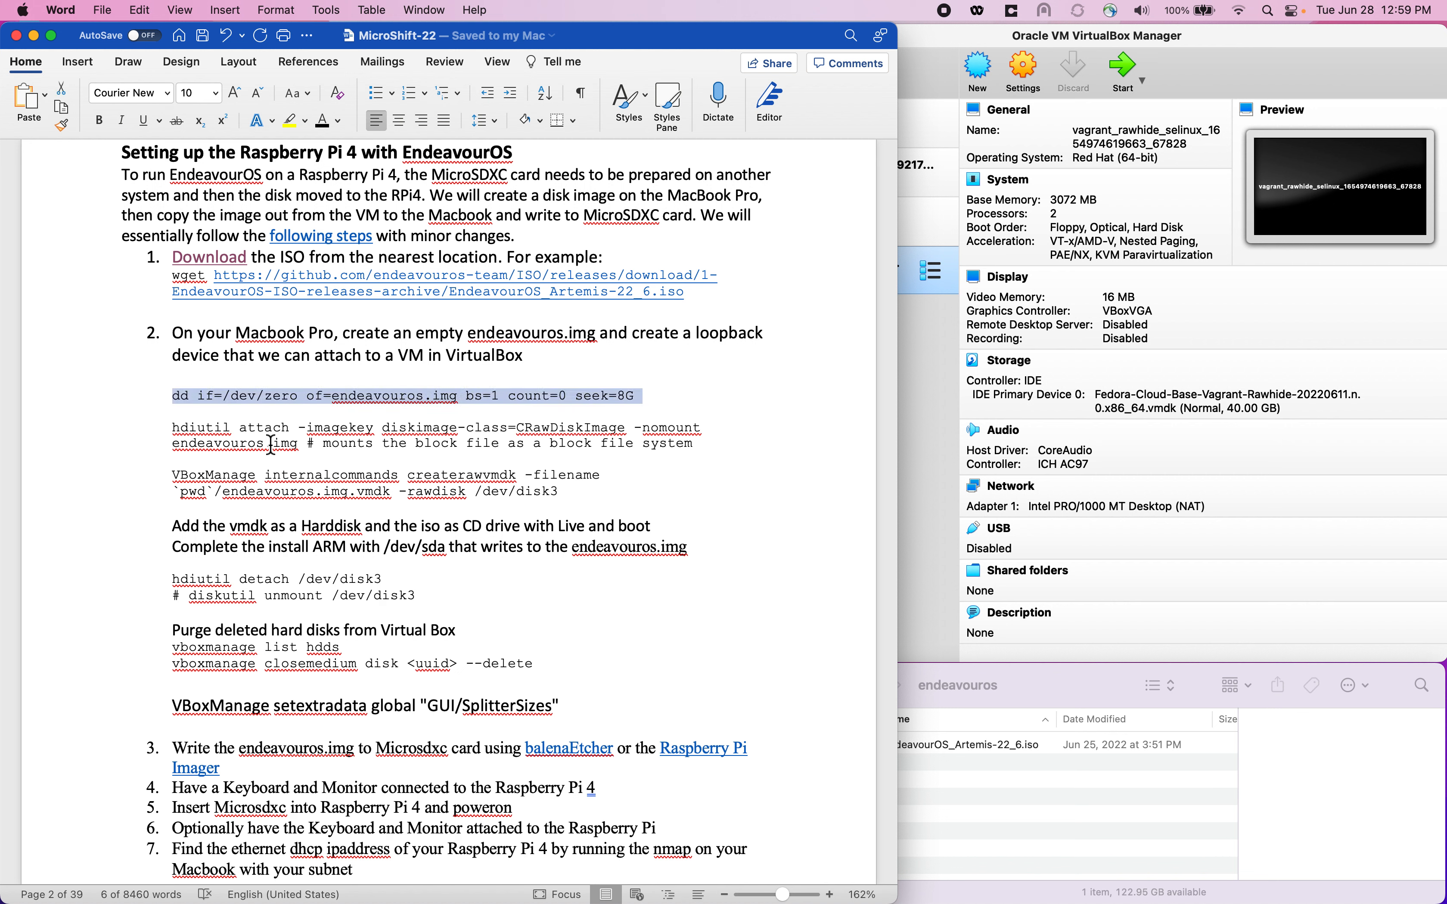
pyautogui.hotkey('shift', 'Down')
pyautogui.hotkey('shift', 'Down')
pyautogui.hotkey('shift', 'Down')
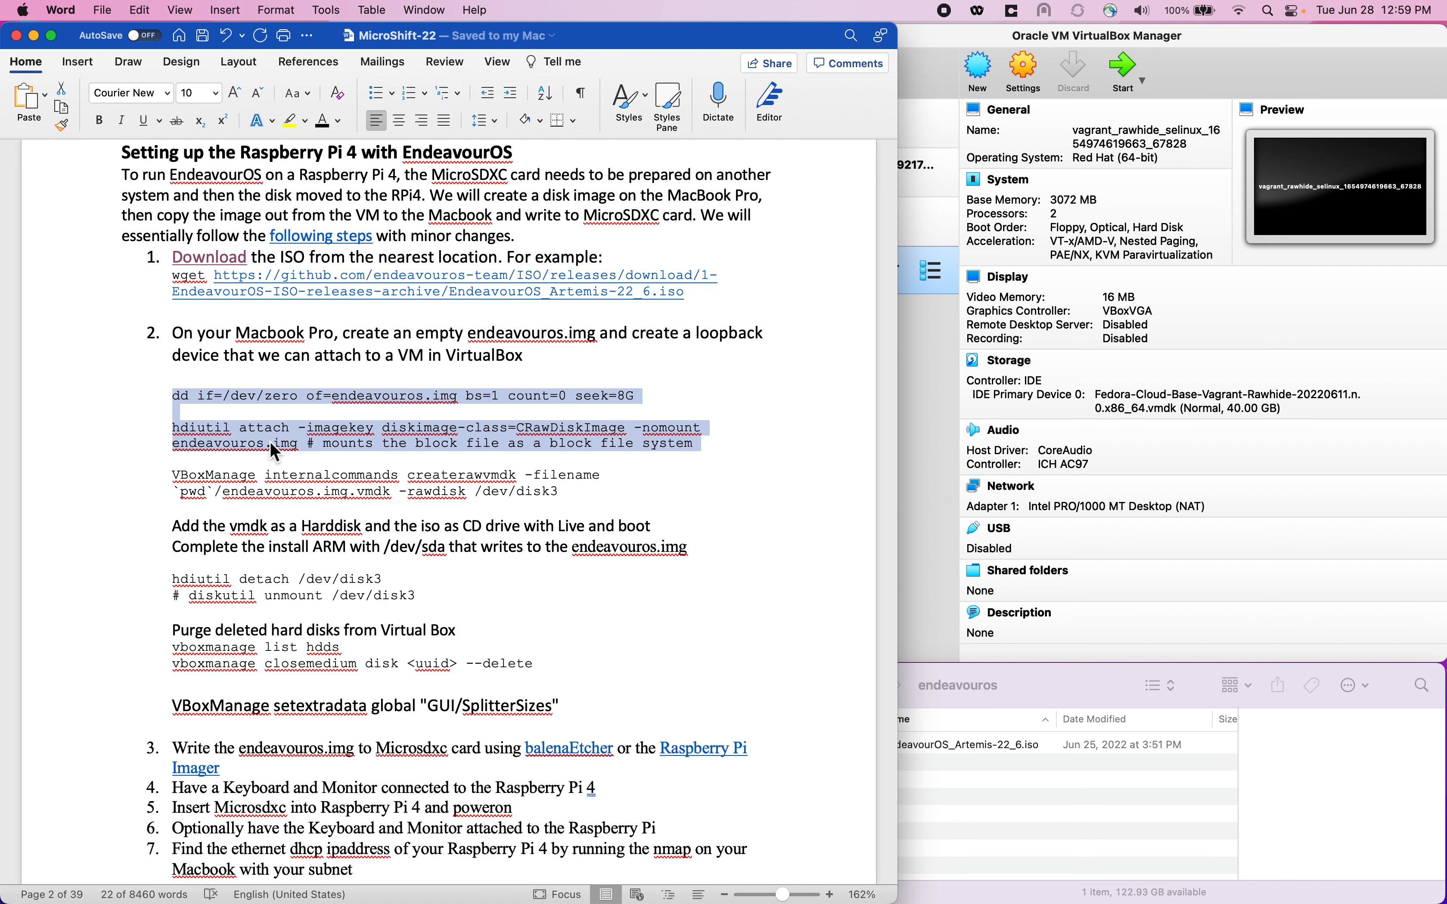
pyautogui.press('super+x')
pyautogui.press('super+z')
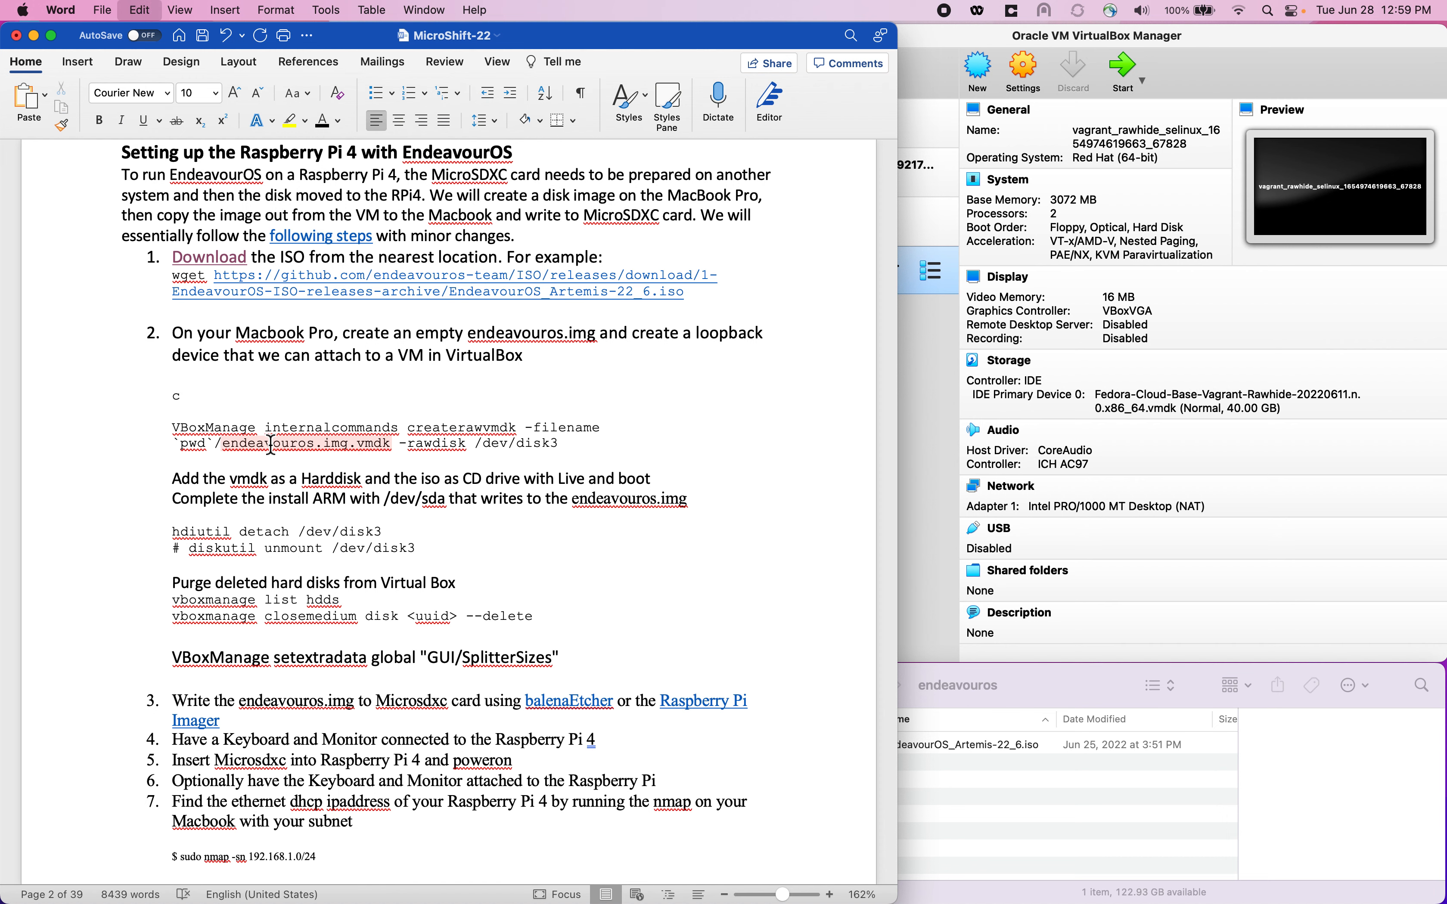
pyautogui.press('super+c')
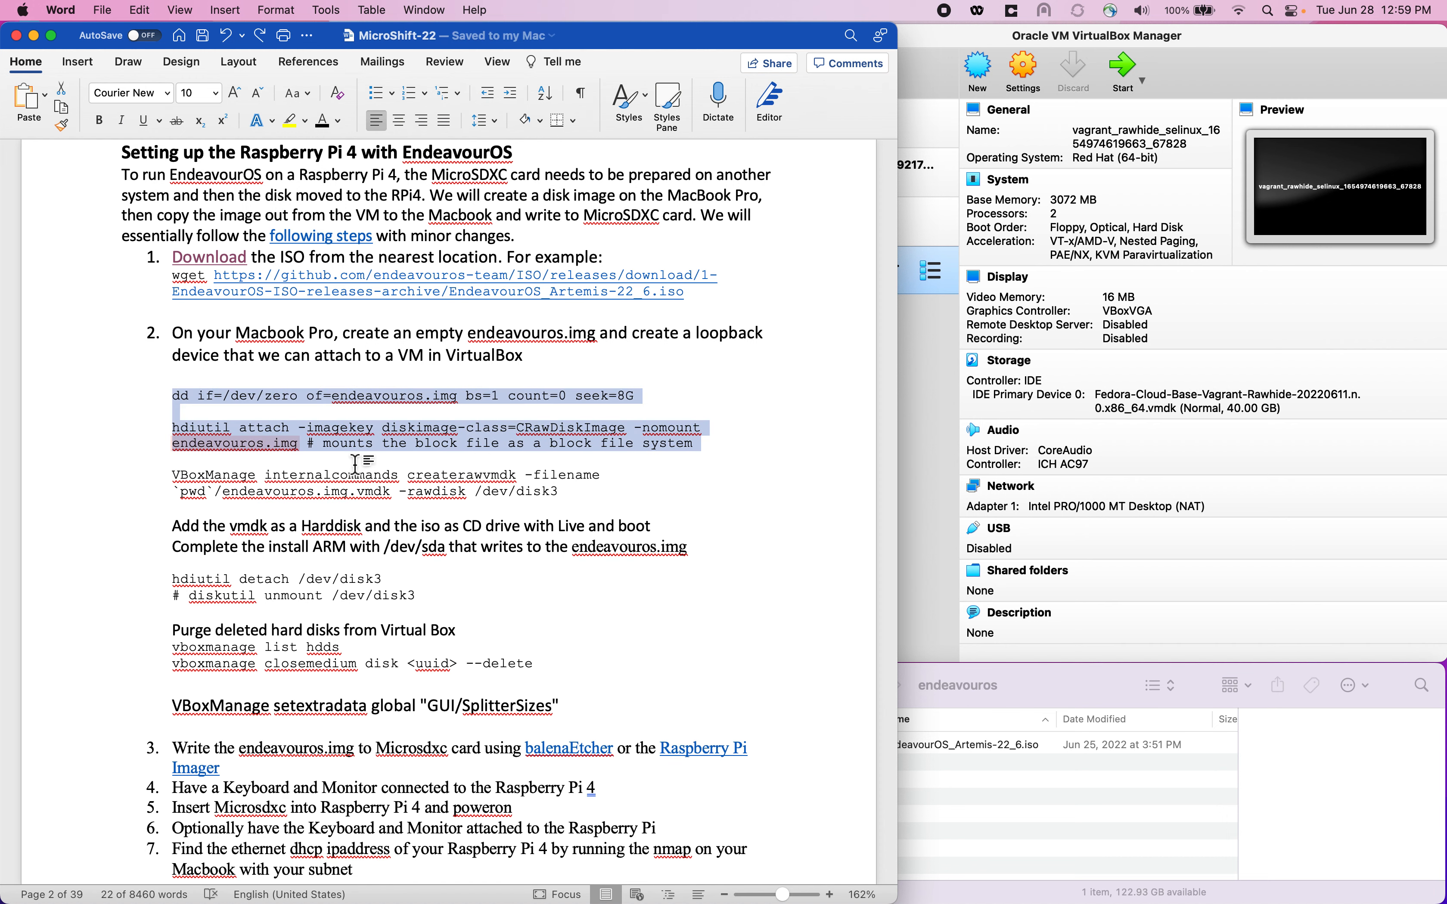
pyautogui.hotkey('ctrl', 'Right')
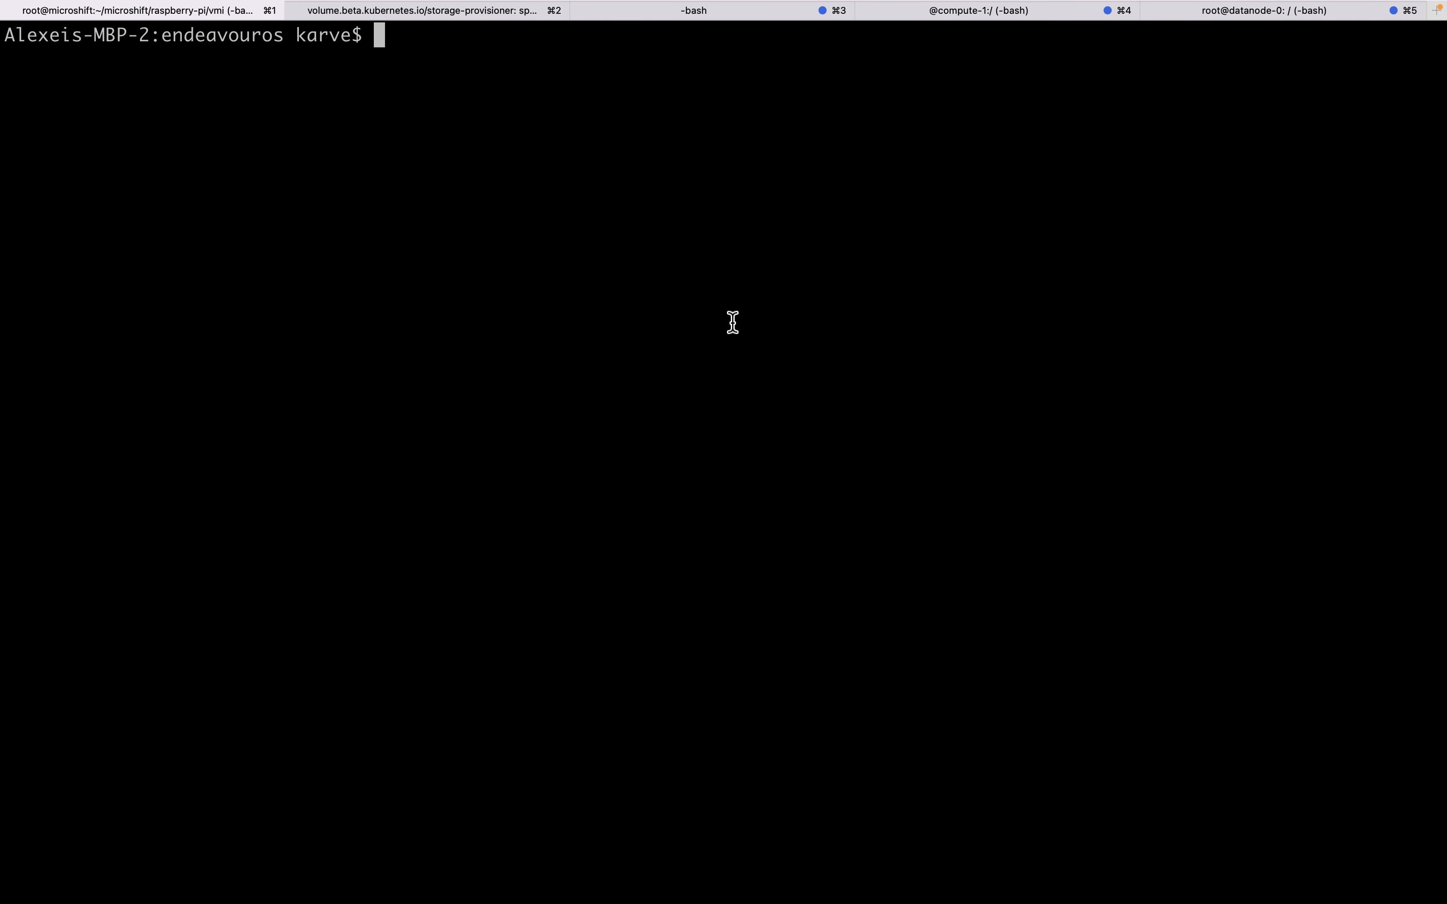
pyautogui.press('super+v')
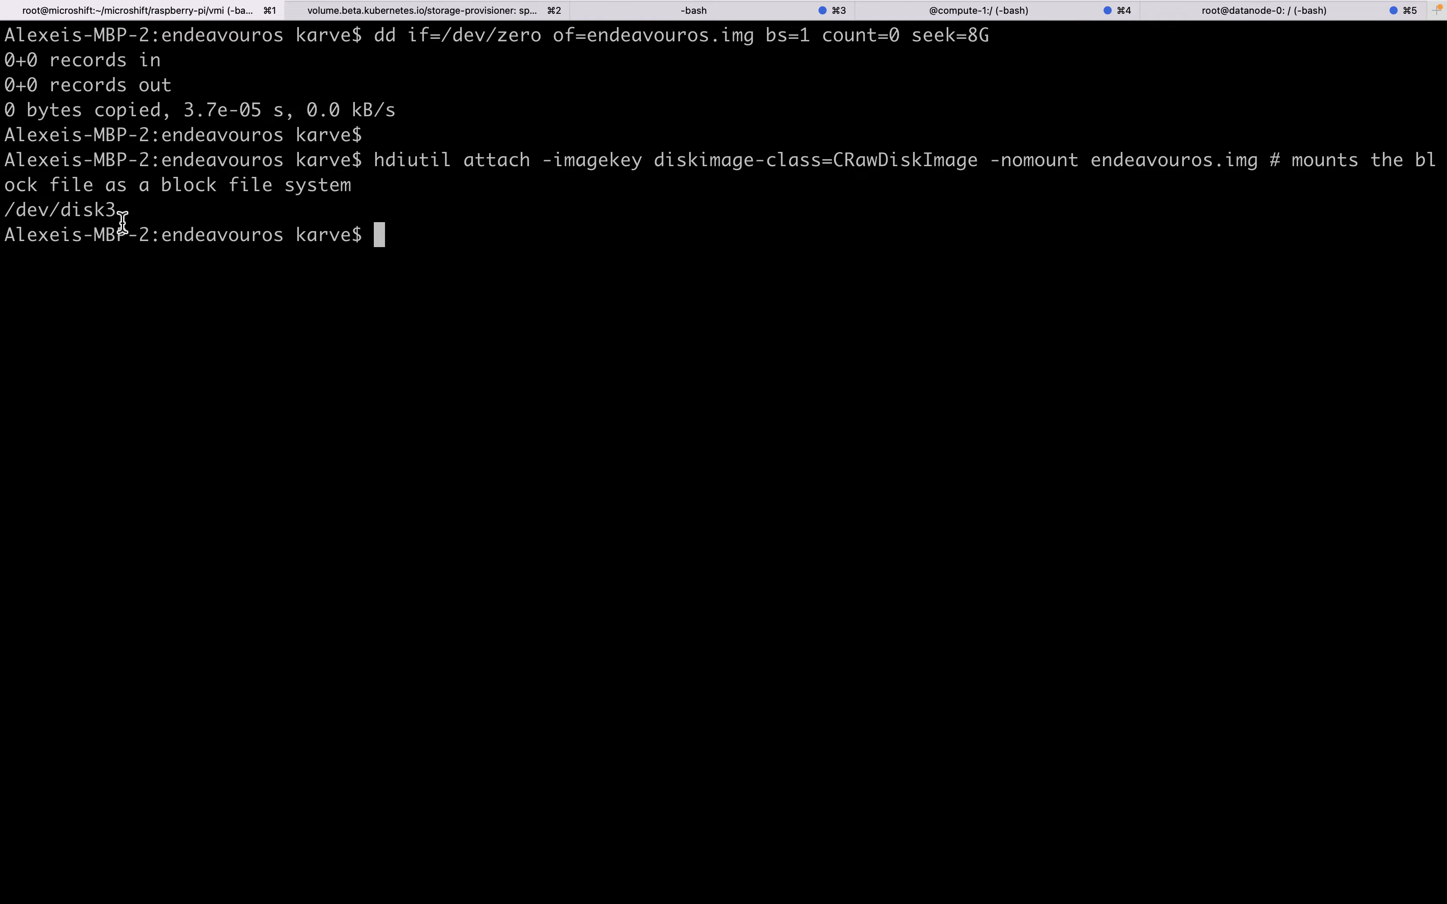
# Copy the VBoxManage createrawvmdk command from the Word notes and run it in the terminal to create endeavouros.img.vmdk from /dev/disk3
pyautogui.press('super+Tab')
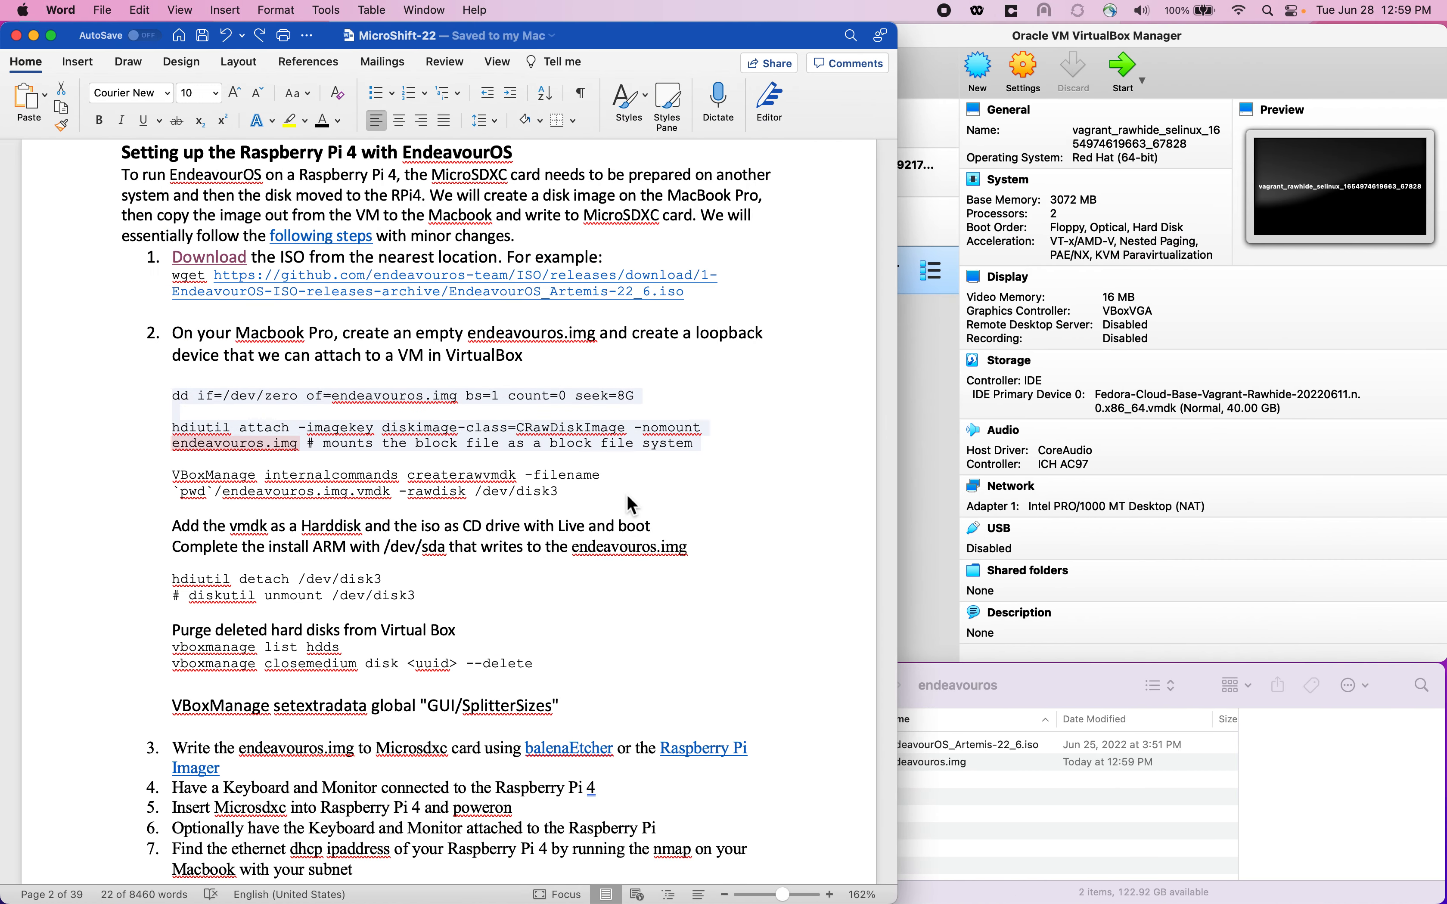
pyautogui.click(560, 496)
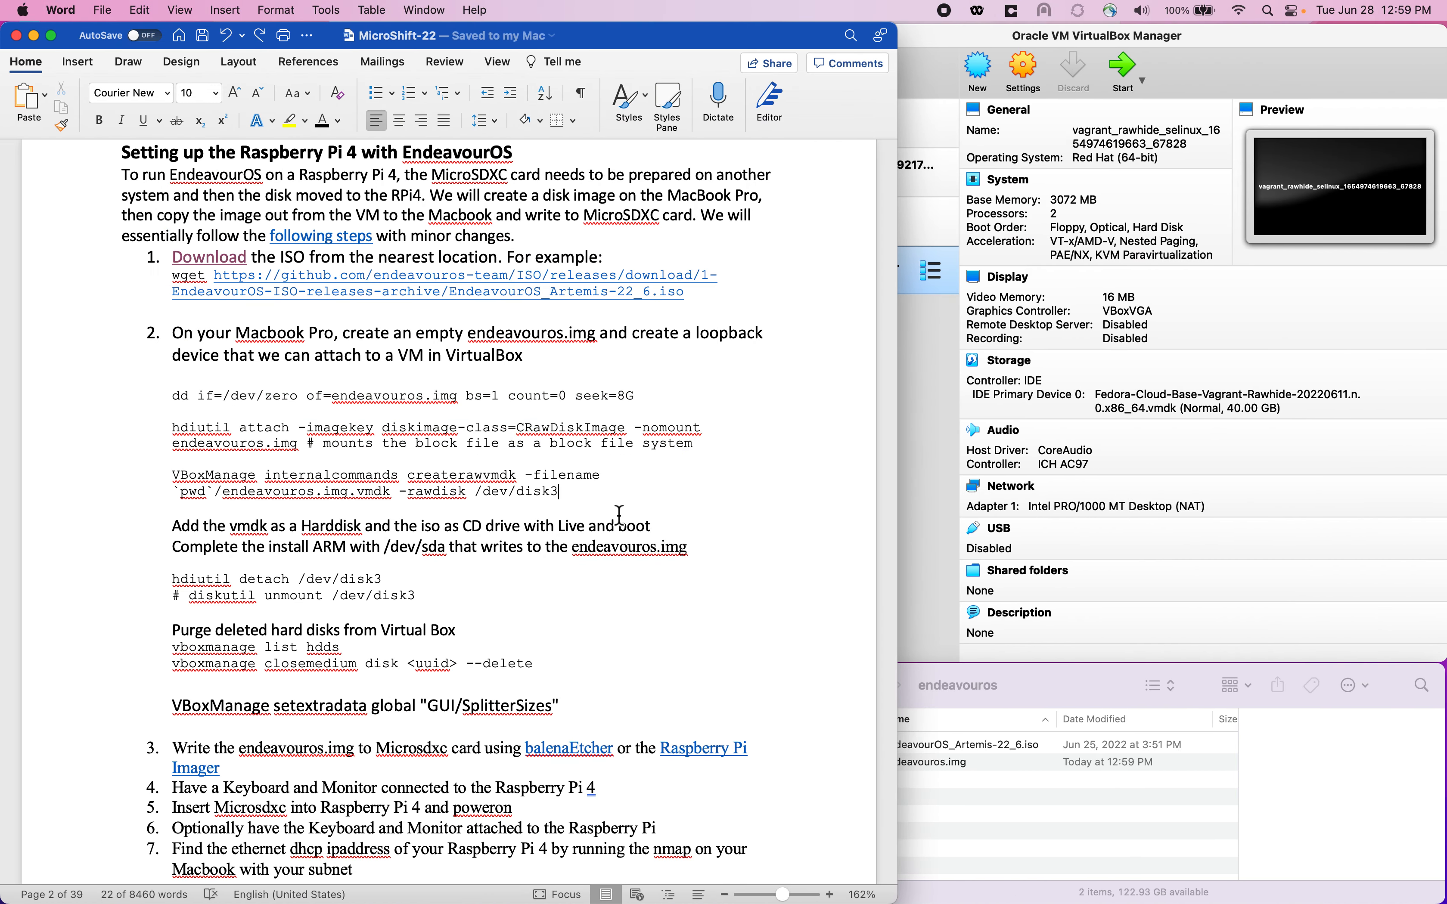
pyautogui.rightClick(174, 480)
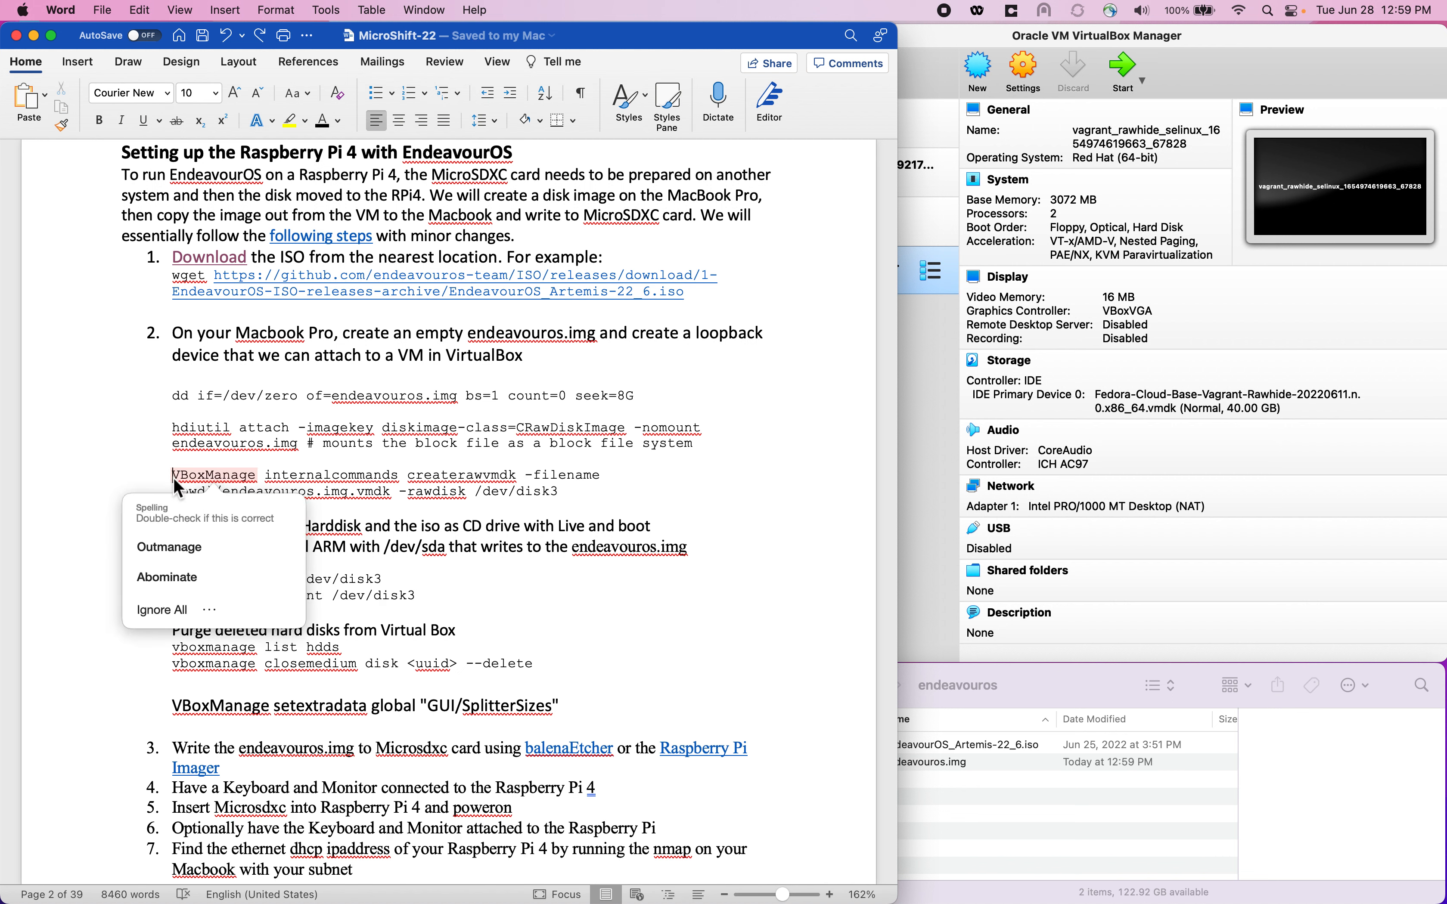
pyautogui.tripleClick(174, 478)
pyautogui.press('super+c')
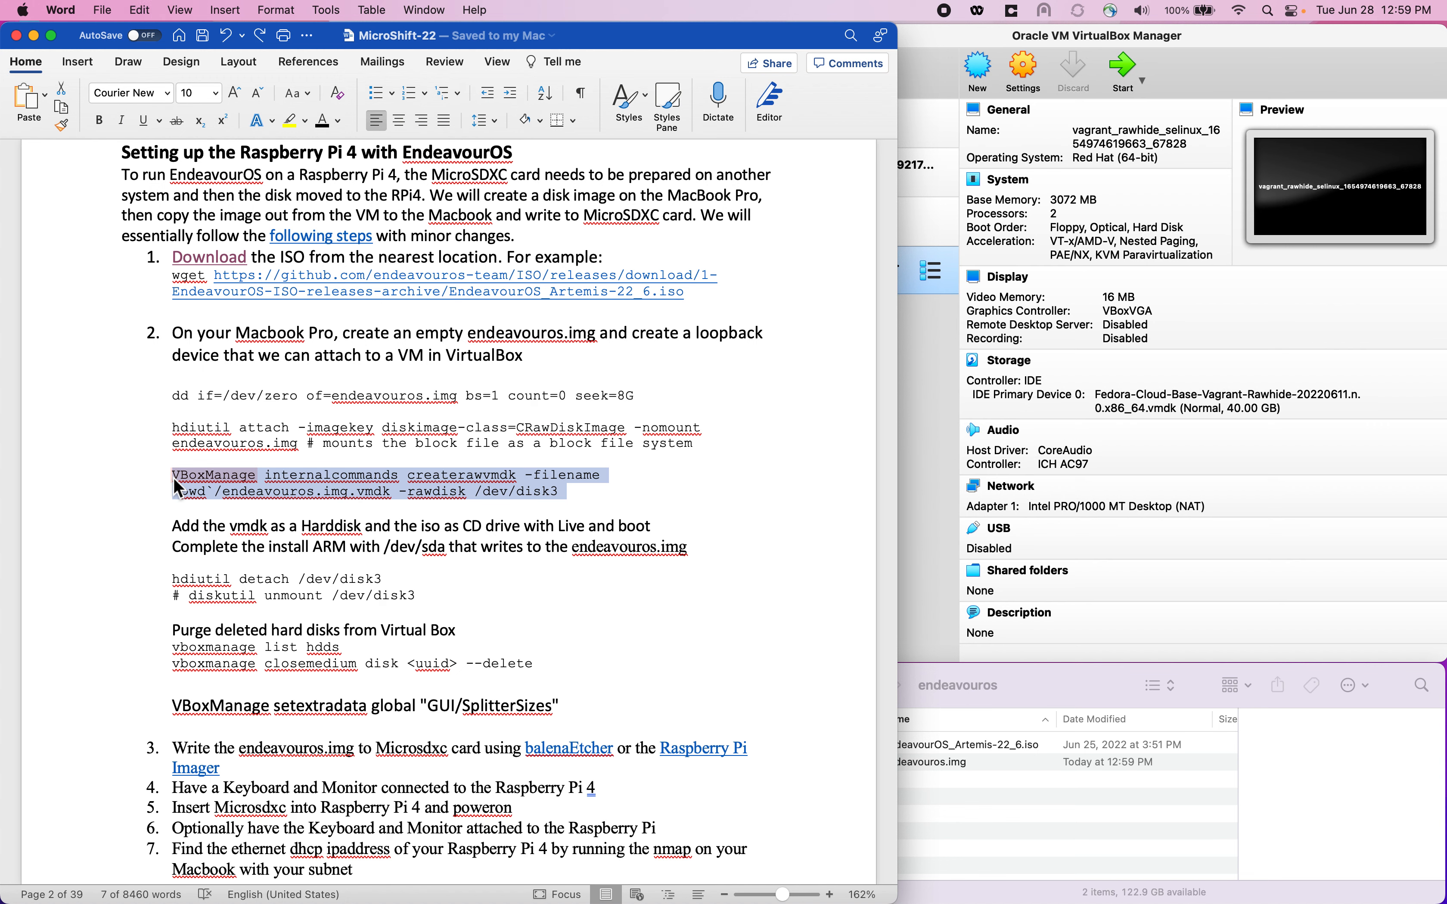
pyautogui.hotkey('ctrl', 'Right')
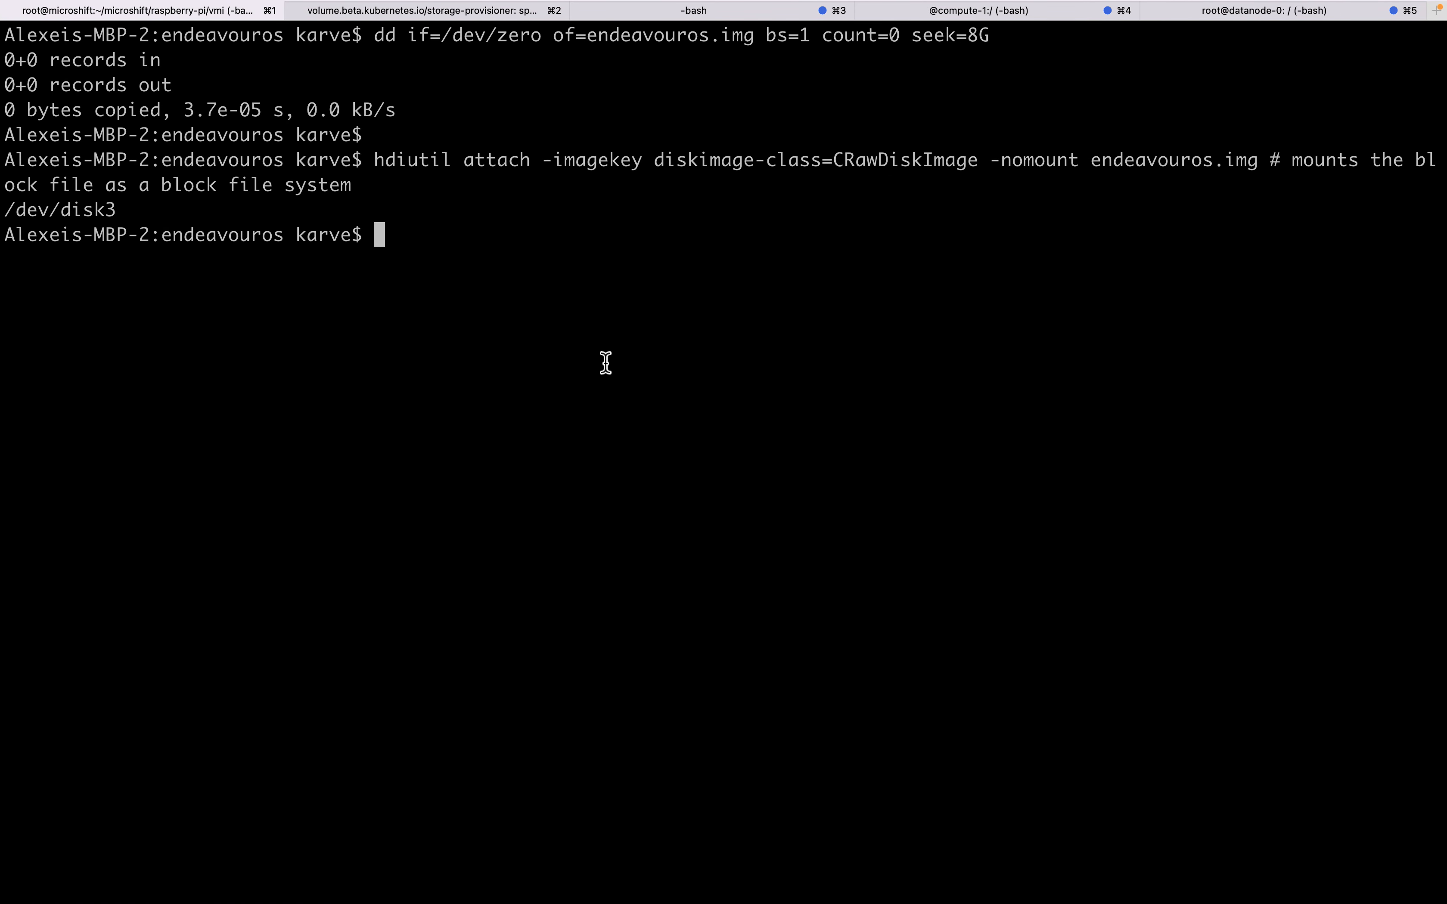
pyautogui.press('super+v')
pyautogui.press('Return')
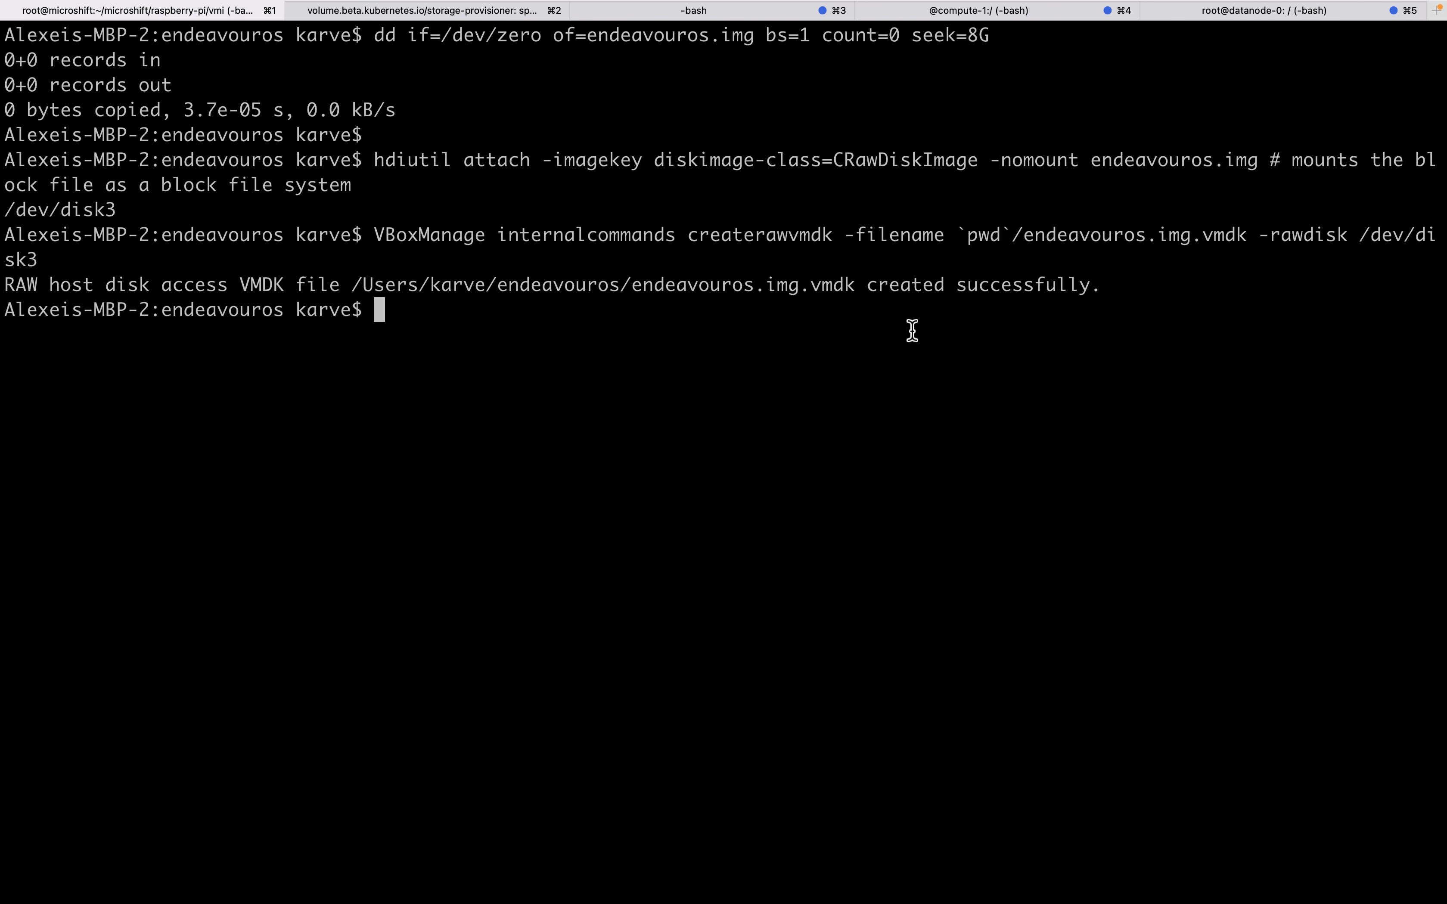
# List the folder's files with ls and check the VMDK, the disk image and the EndeavourOS ISO
pyautogui.write('ls')
pyautogui.press('Return')
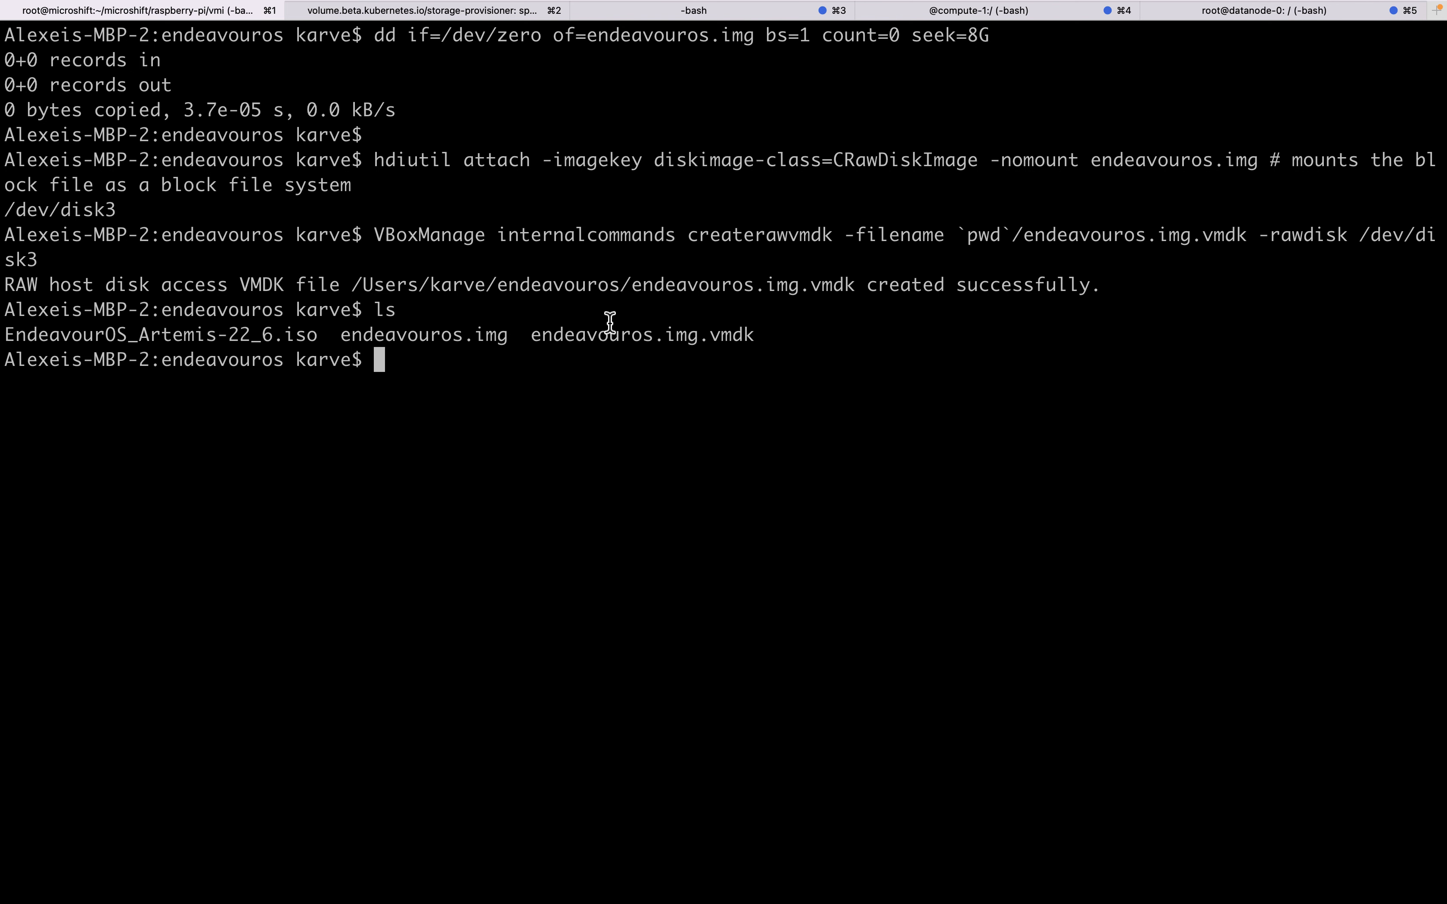
pyautogui.moveTo(529, 334); pyautogui.dragTo(756, 338)
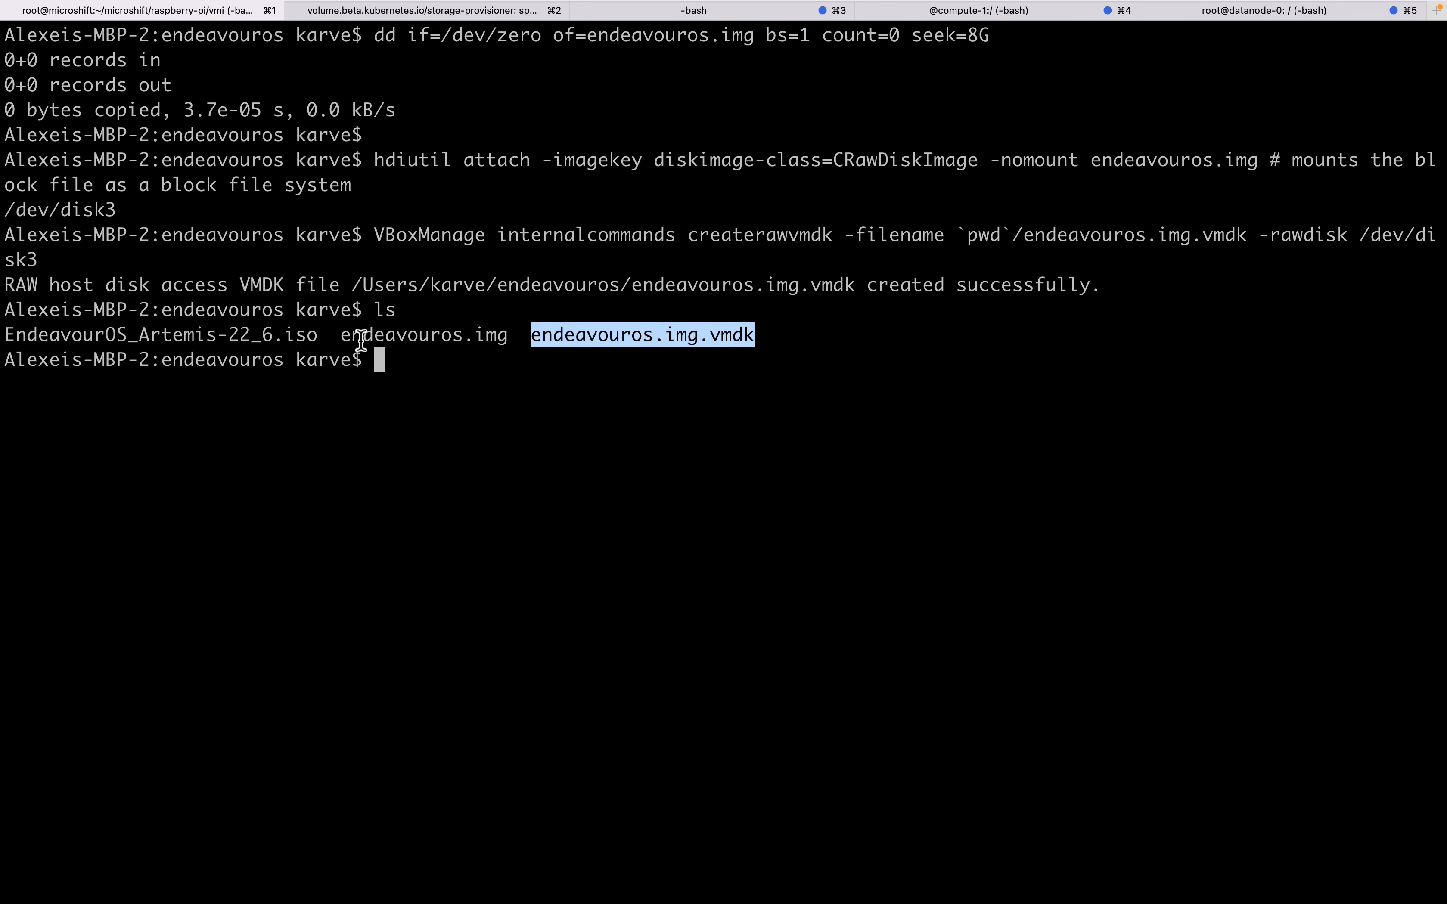
pyautogui.moveTo(345, 339); pyautogui.dragTo(508, 344)
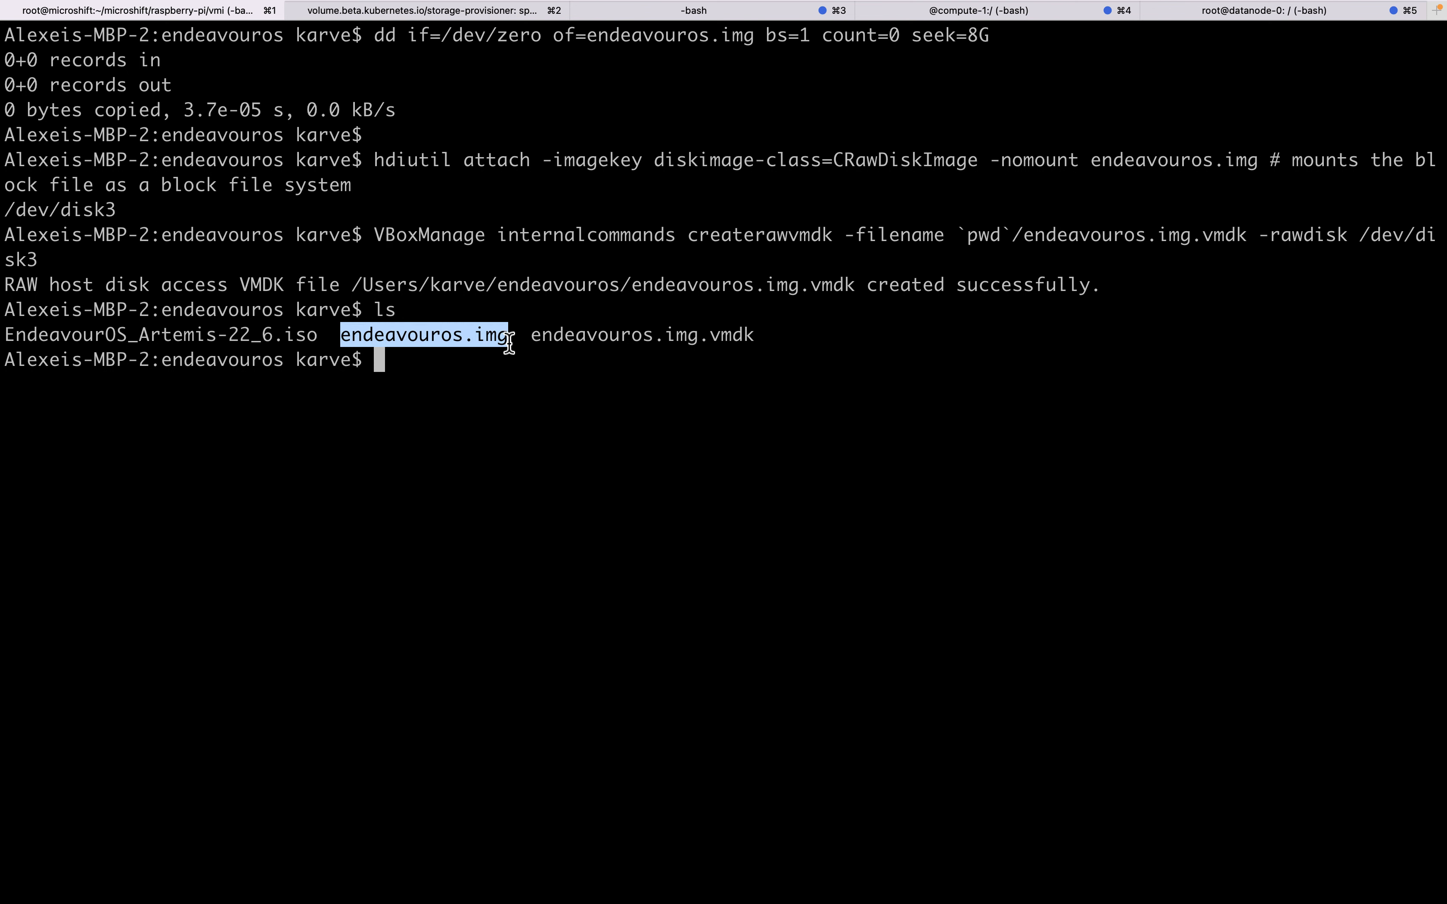
pyautogui.moveTo(6, 336); pyautogui.dragTo(316, 344)
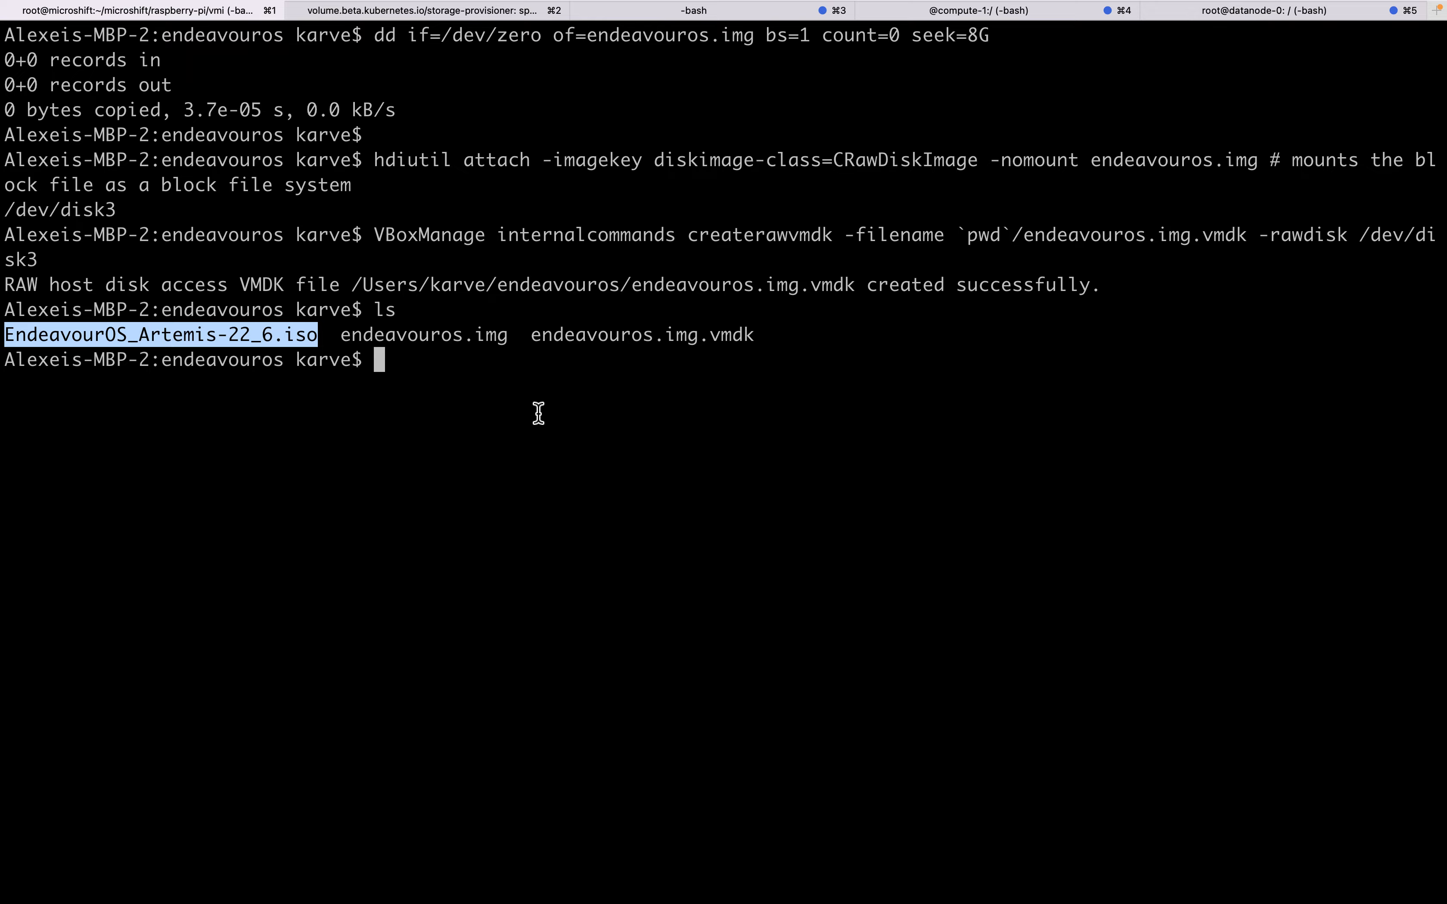
# Switch to VirtualBox and start a new virtual machine named endeavouros with type Linux and version Arch Linux (64-bit)
pyautogui.hotkey('ctrl', 'Left')
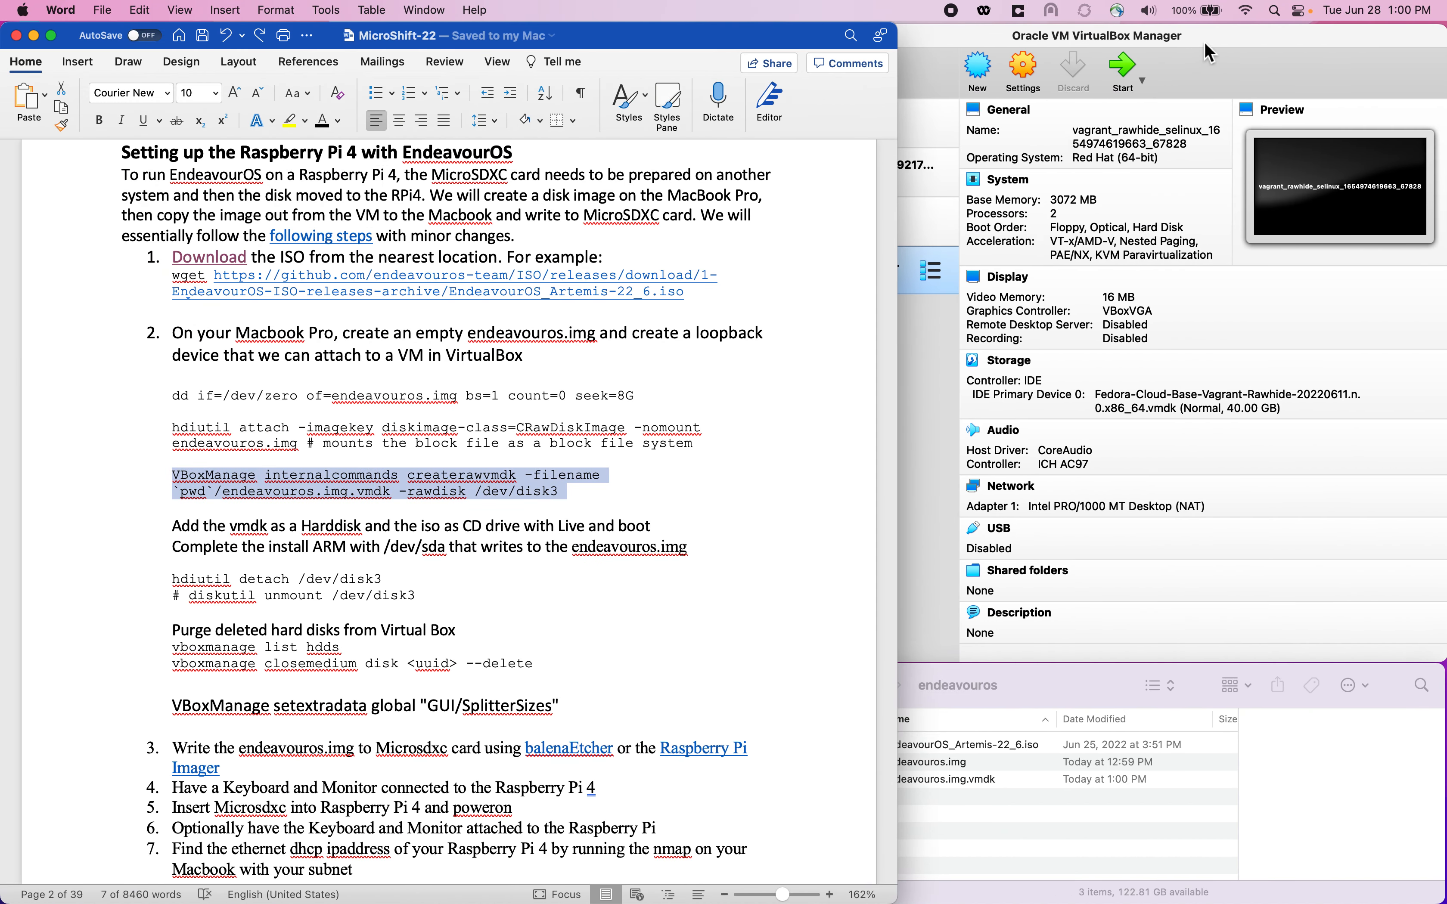
pyautogui.click(1200, 42)
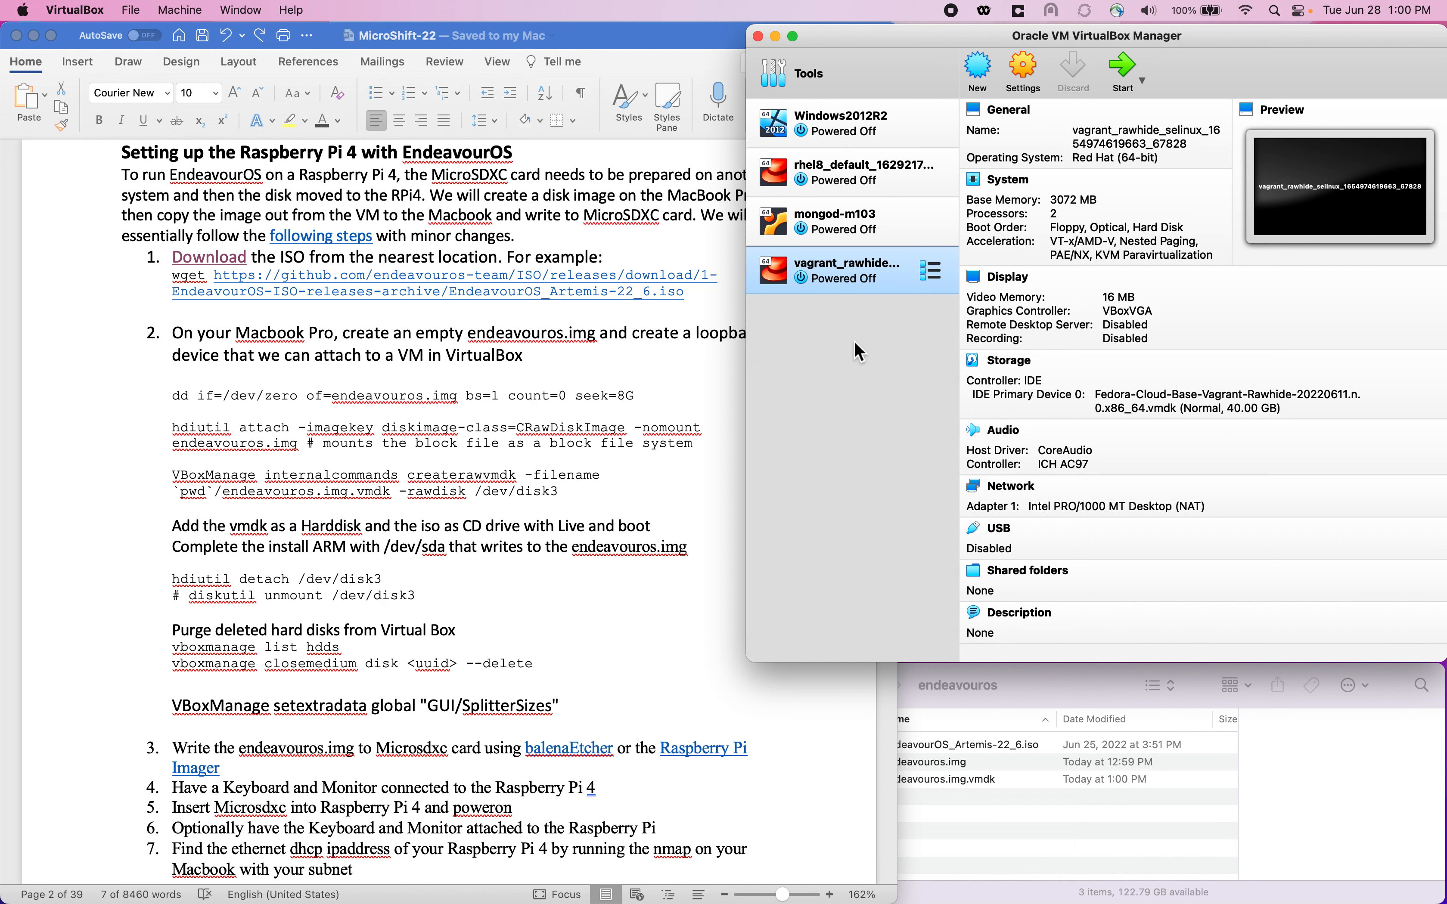
pyautogui.click(979, 71)
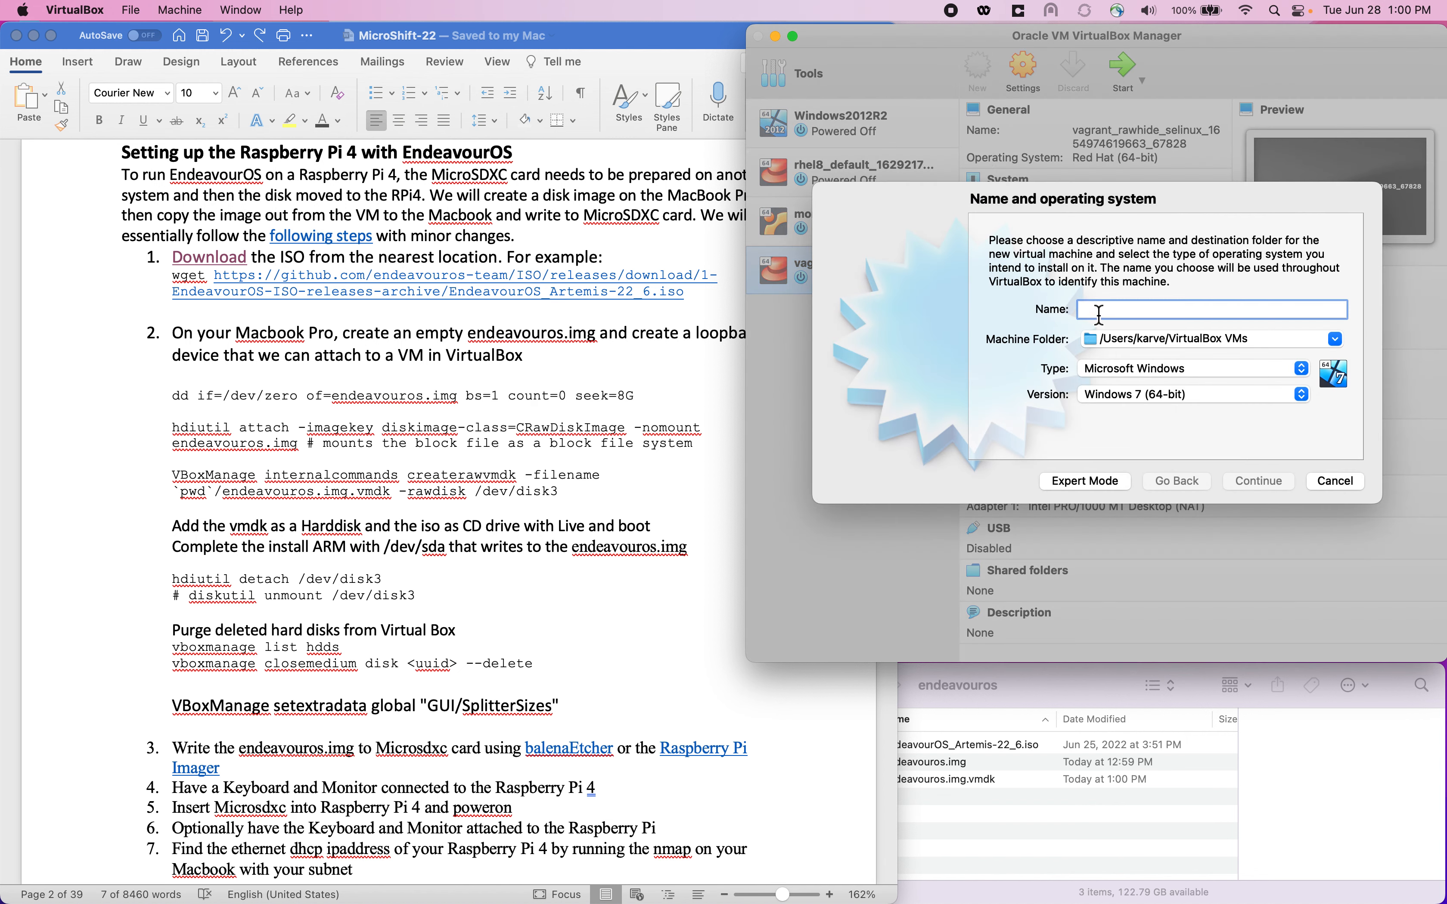
pyautogui.write('endeavouros')
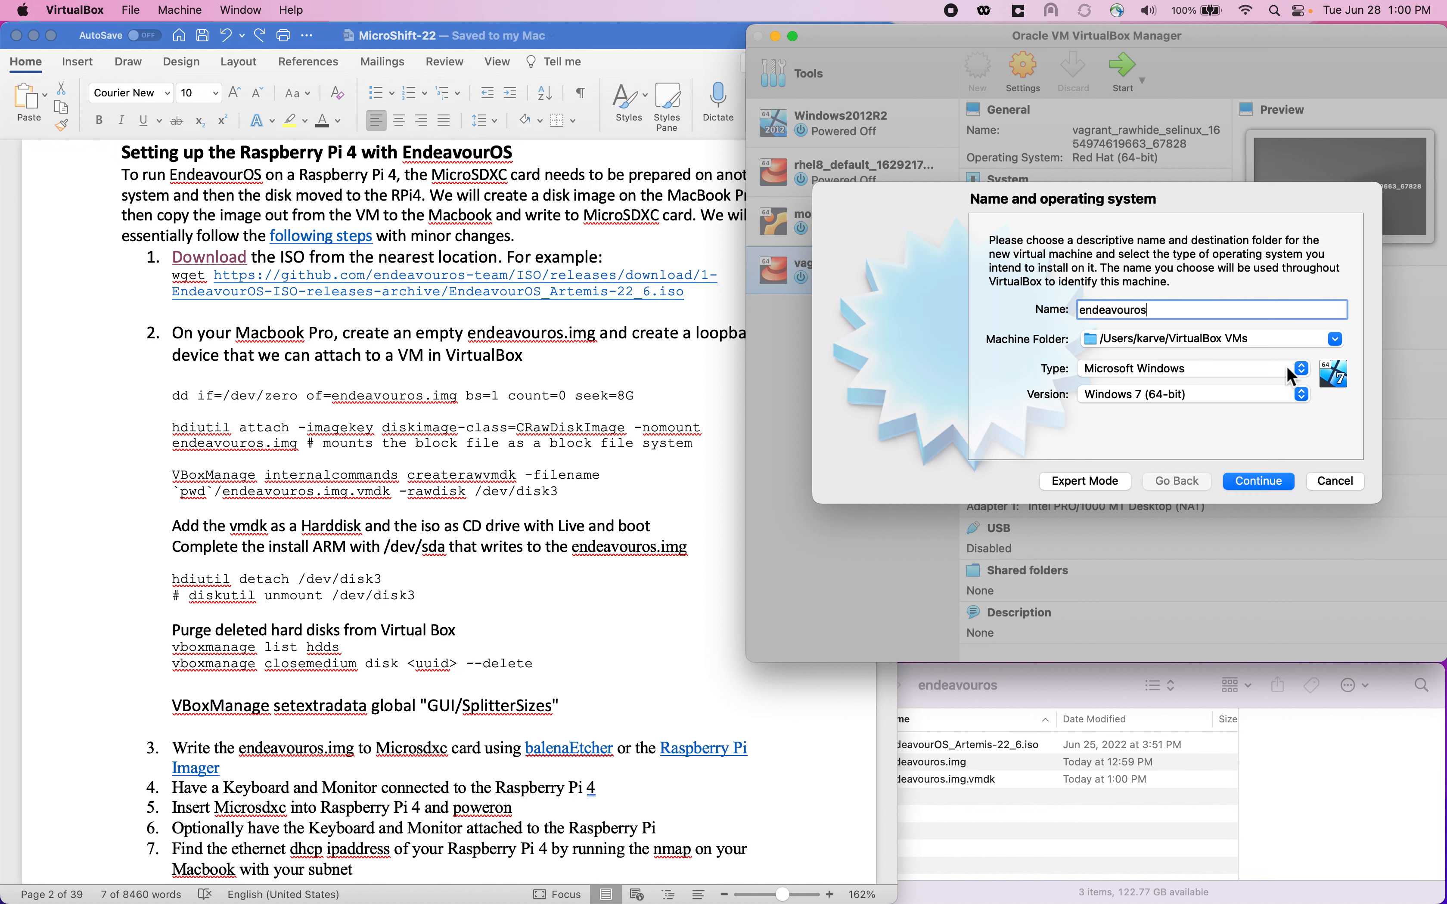
pyautogui.click(1302, 364)
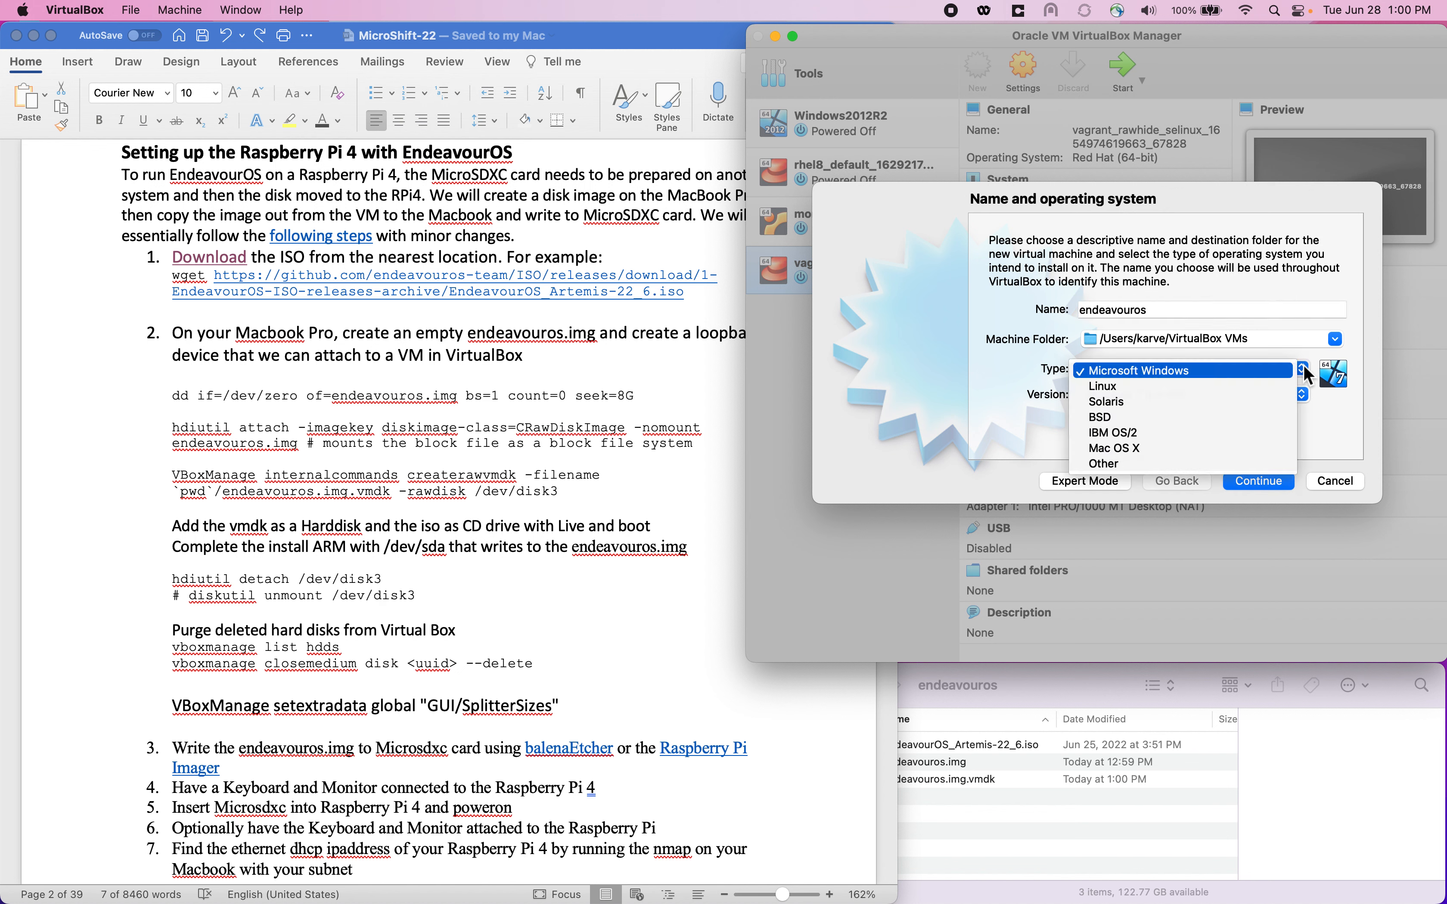
pyautogui.click(1170, 387)
pyautogui.click(1305, 391)
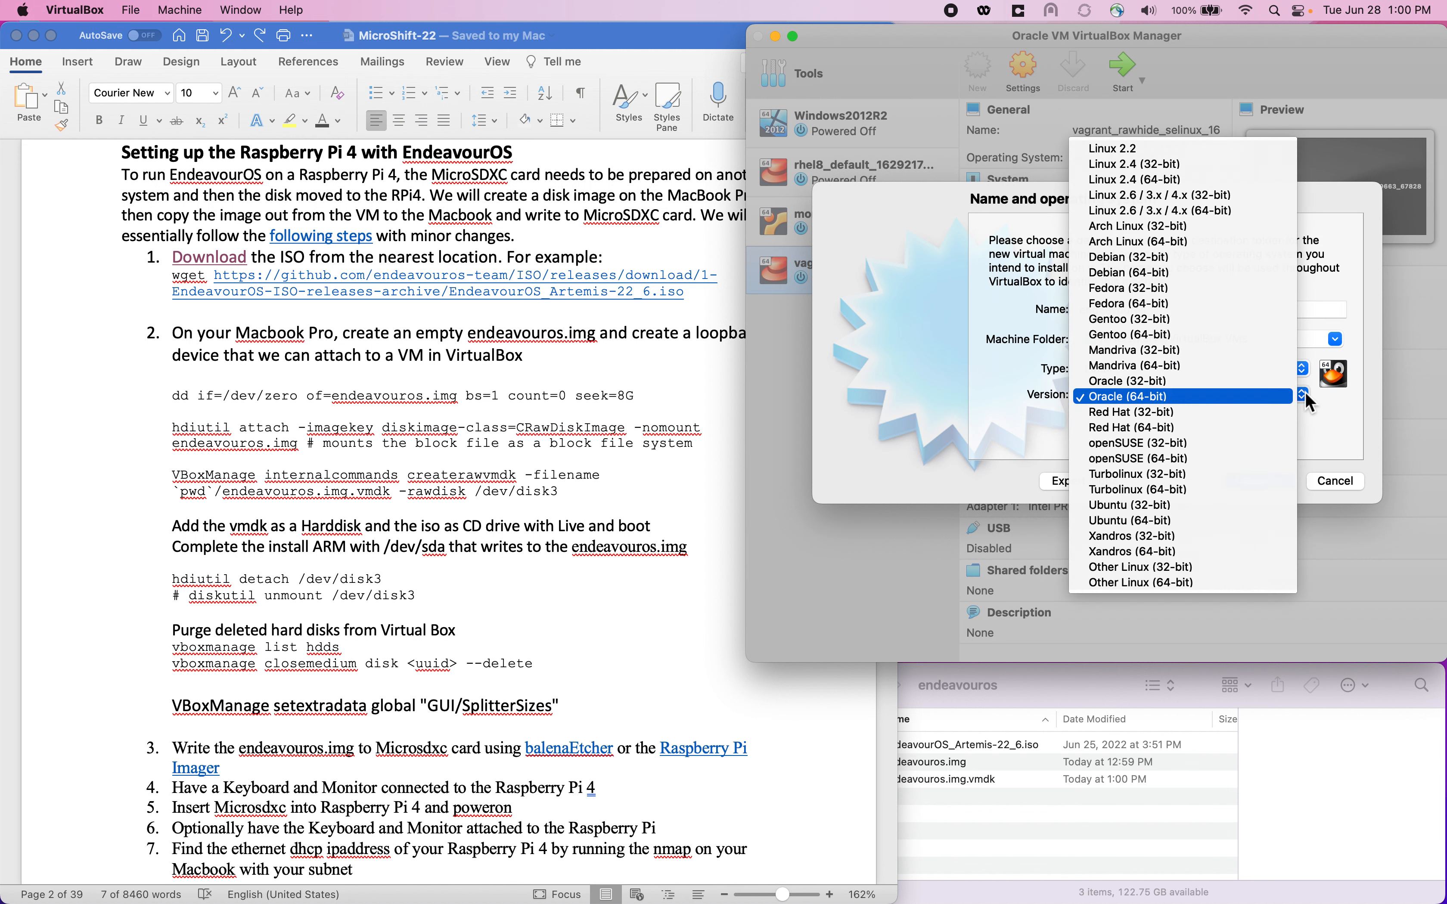
pyautogui.click(1164, 242)
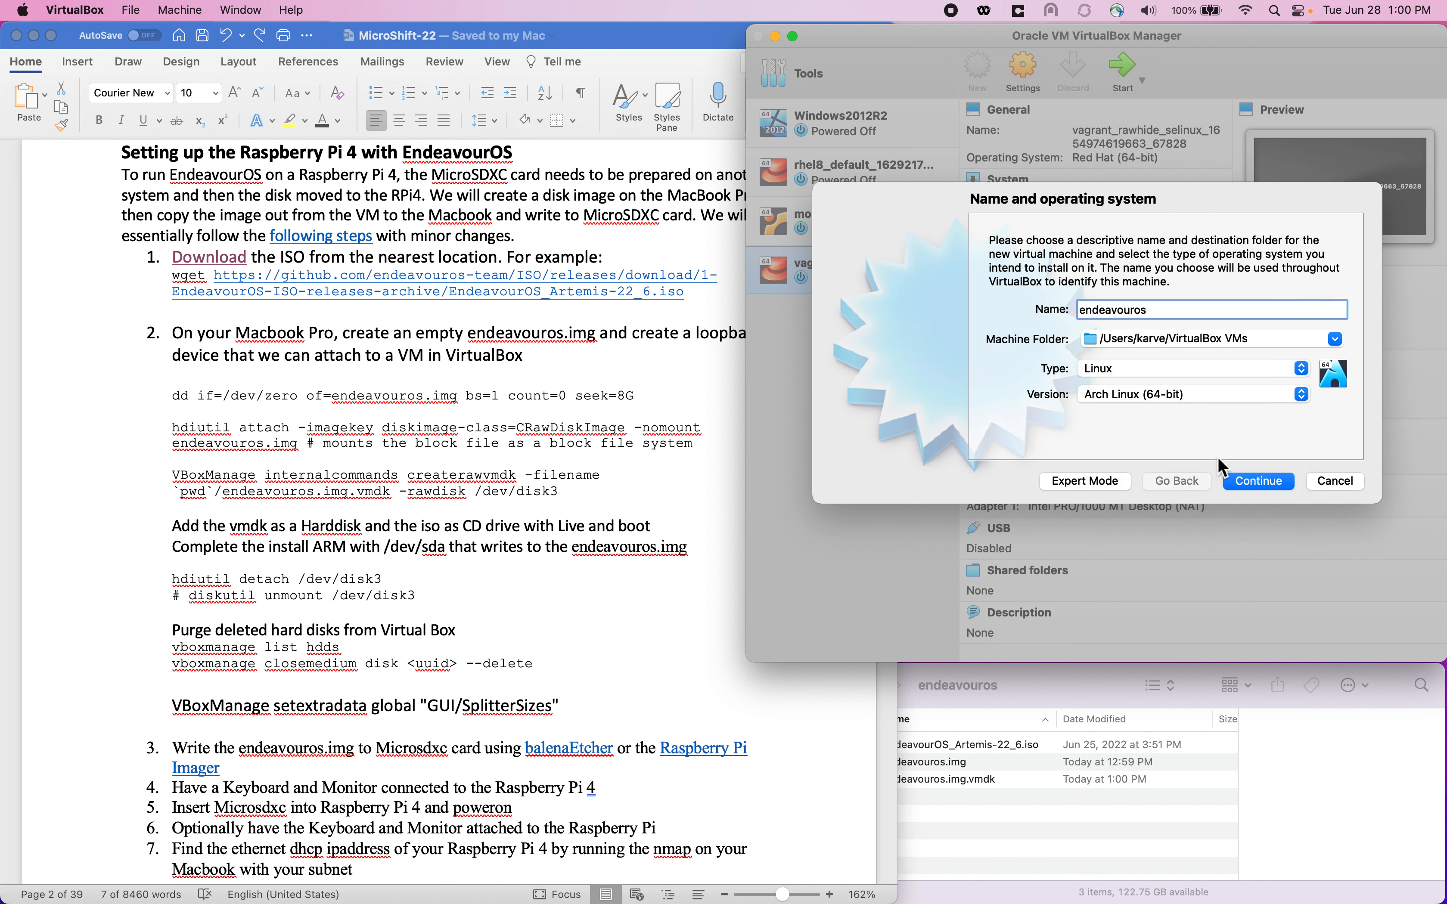
pyautogui.click(1261, 482)
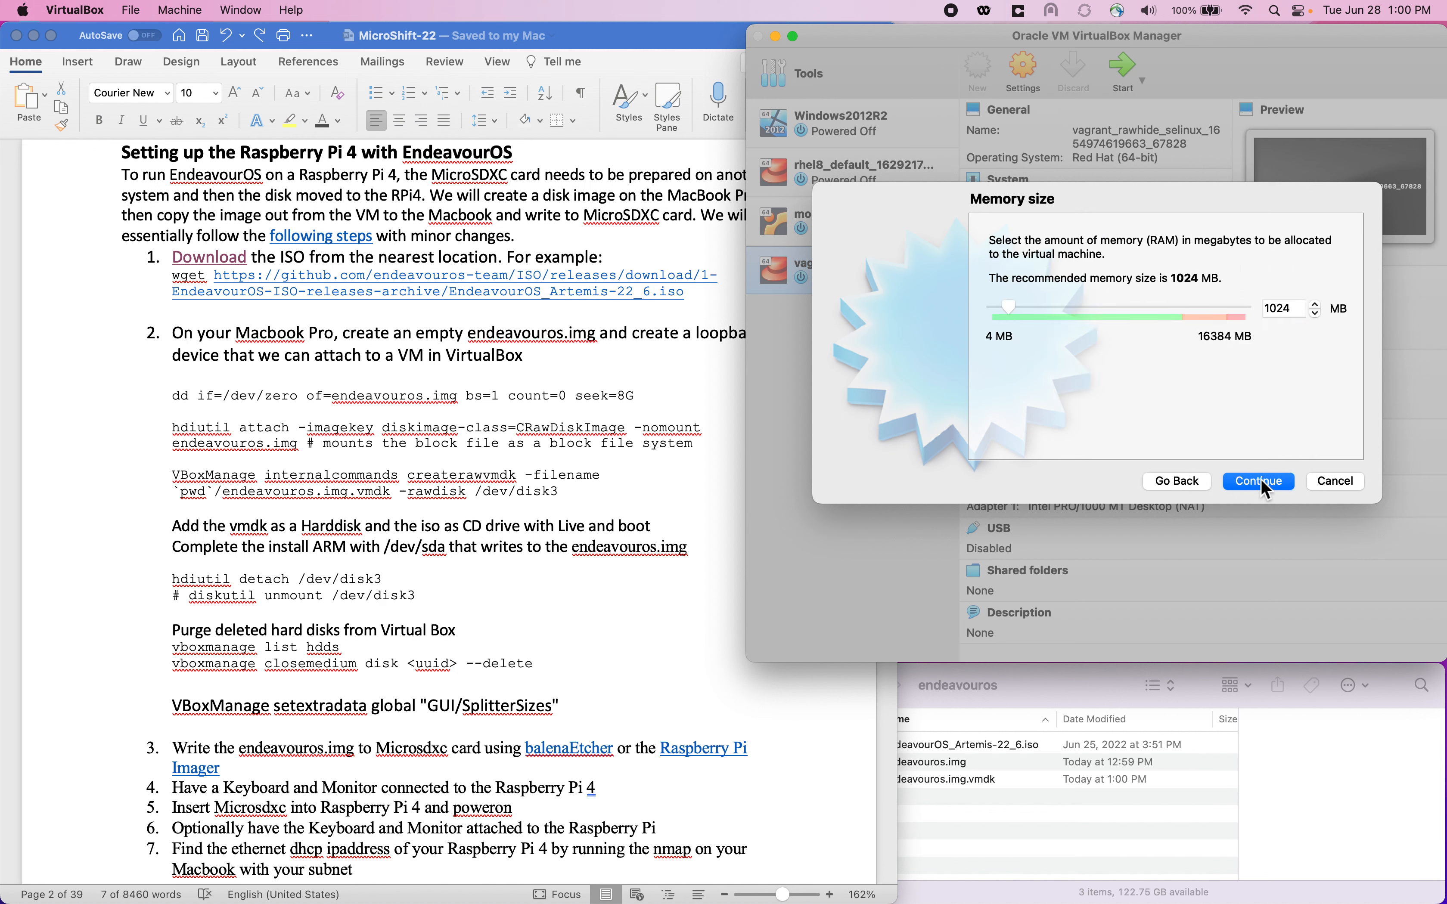
# Set the memory size to 4096 MB and create the virtual machine without a virtual hard disk
pyautogui.doubleClick(1285, 310)
pyautogui.write('4096')
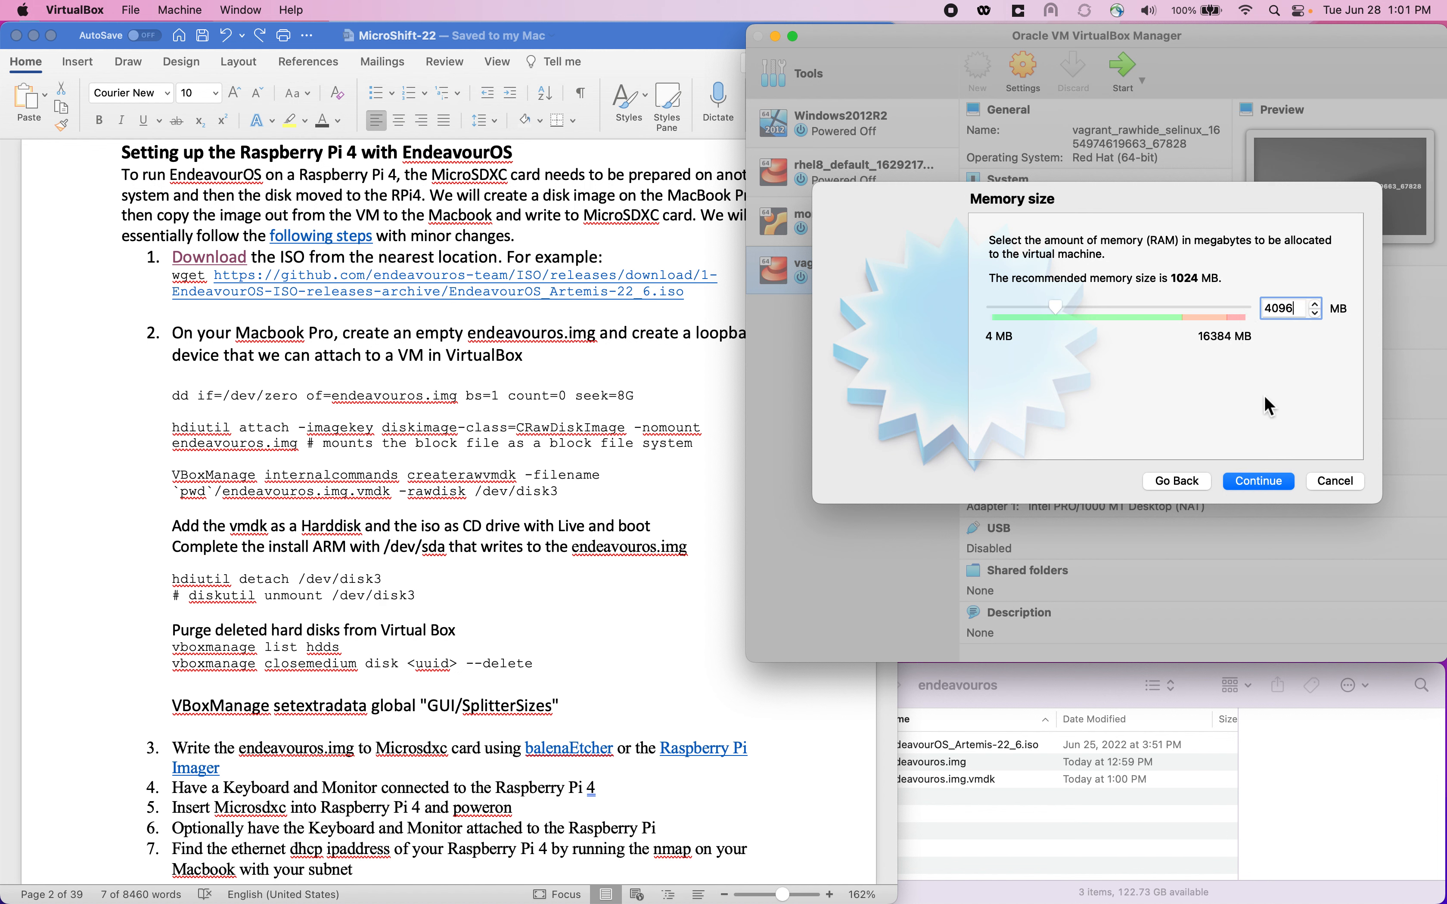
pyautogui.click(1267, 480)
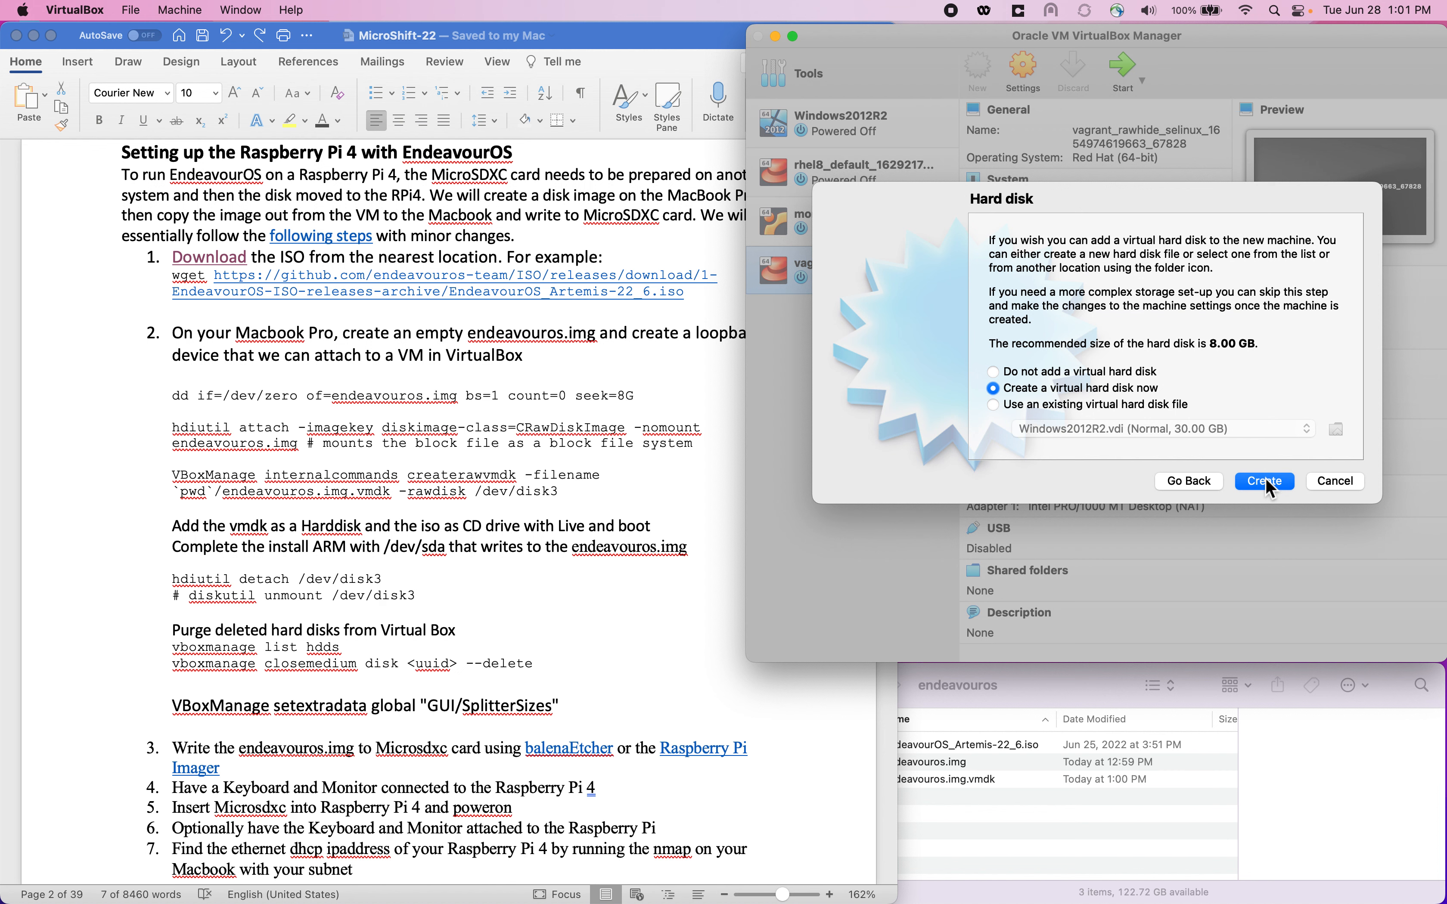
pyautogui.click(1002, 374)
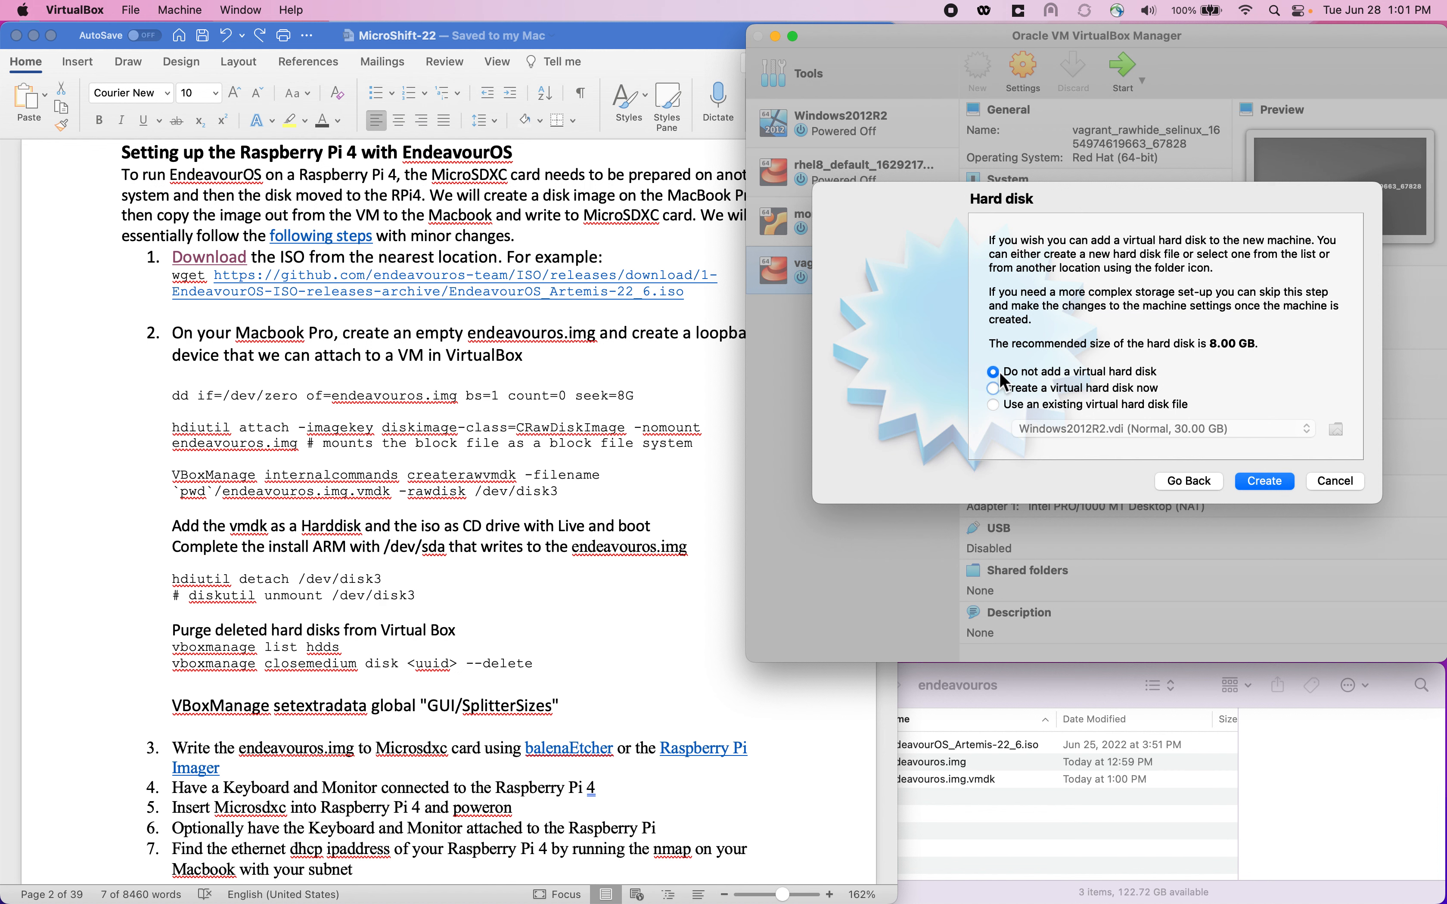
pyautogui.click(1267, 483)
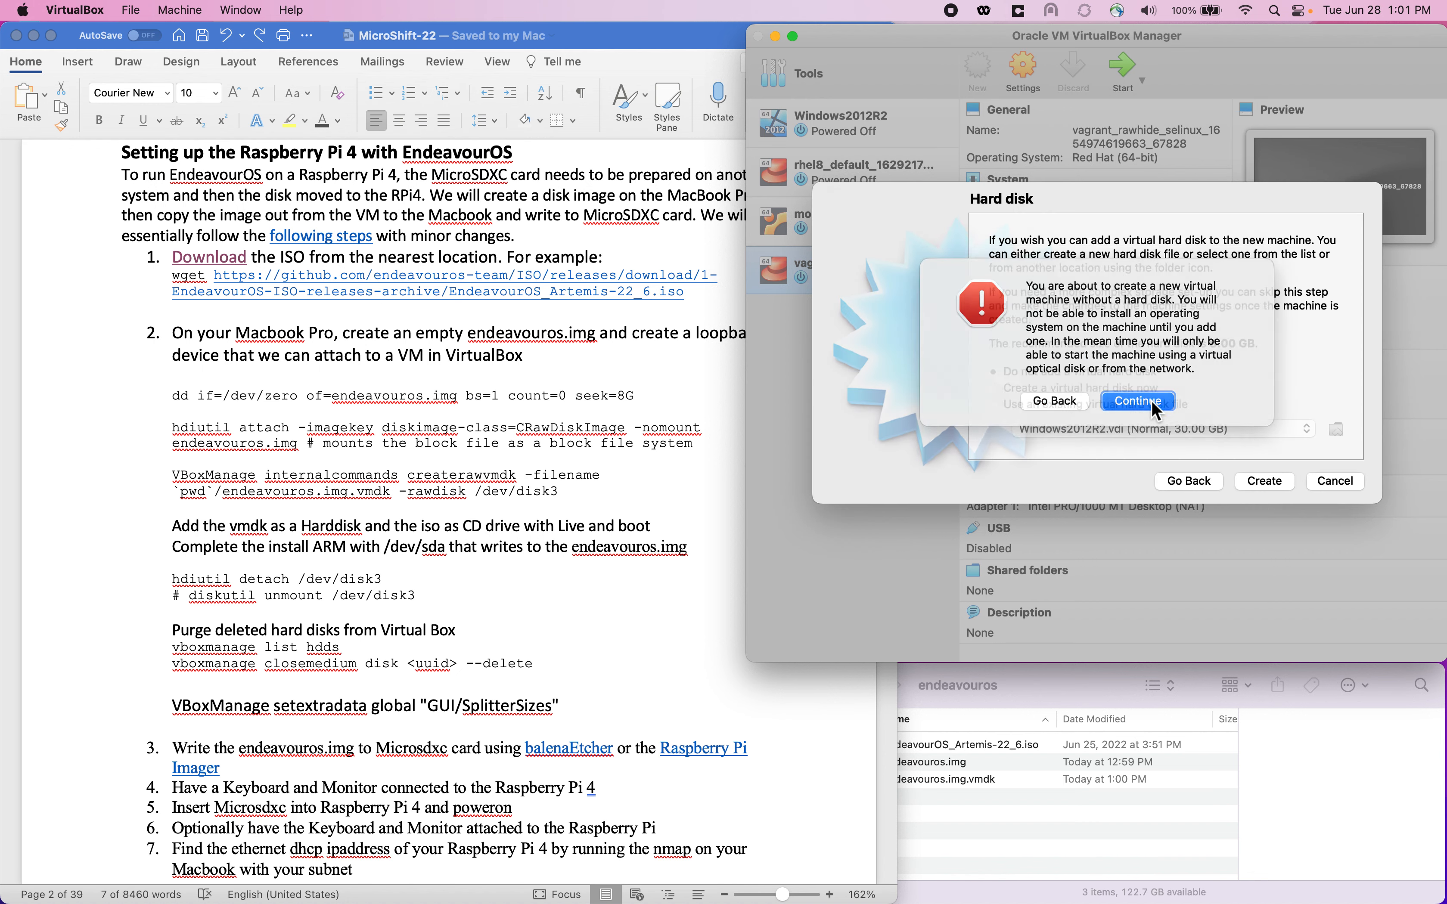
pyautogui.click(1152, 401)
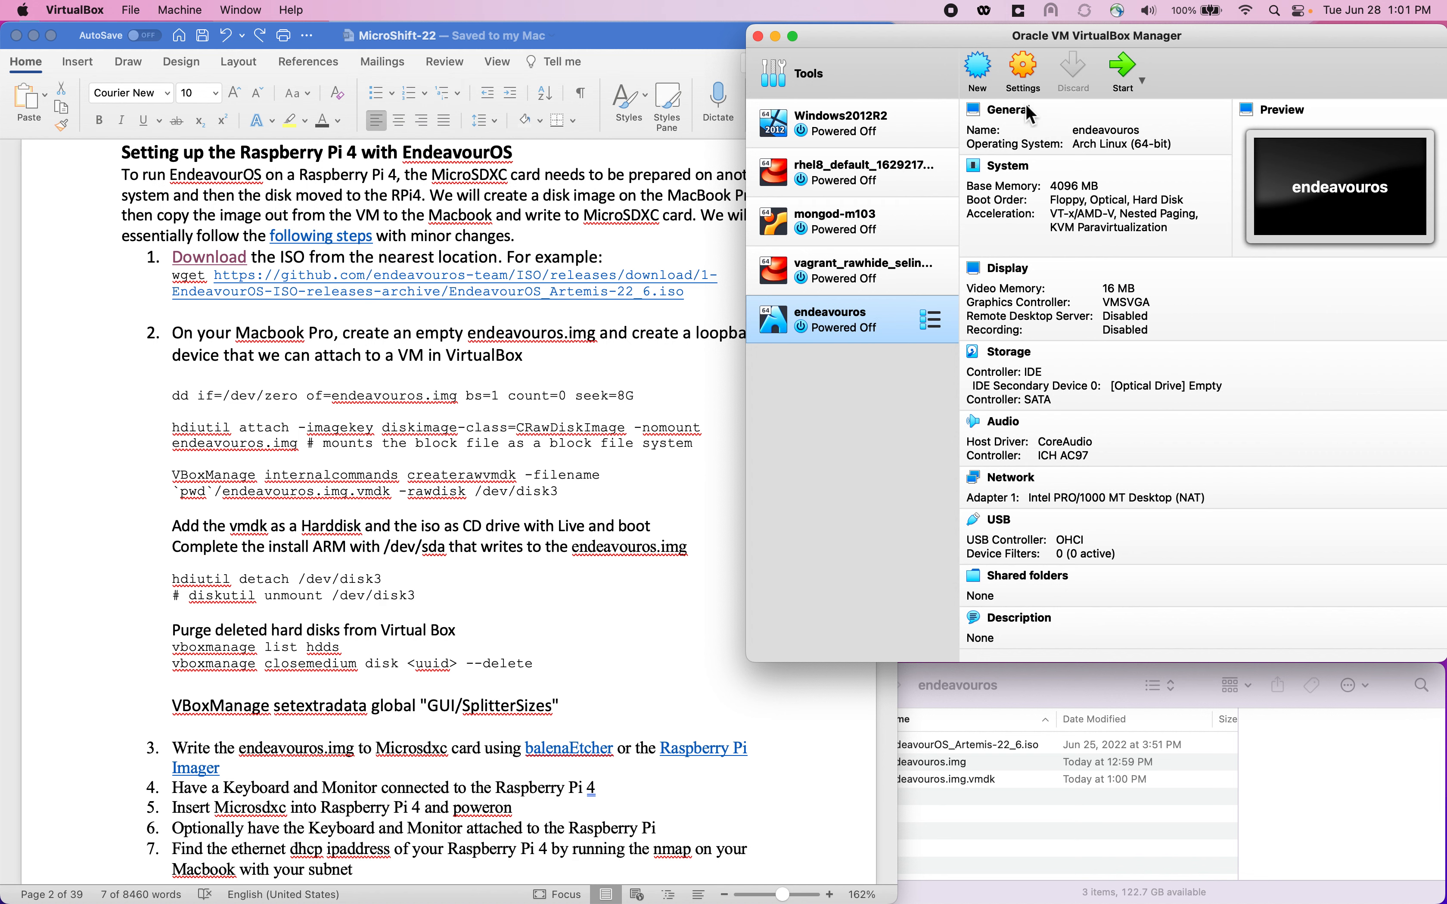
# Remove the SATA controller from the endeavouros machine's storage settings
pyautogui.click(1022, 69)
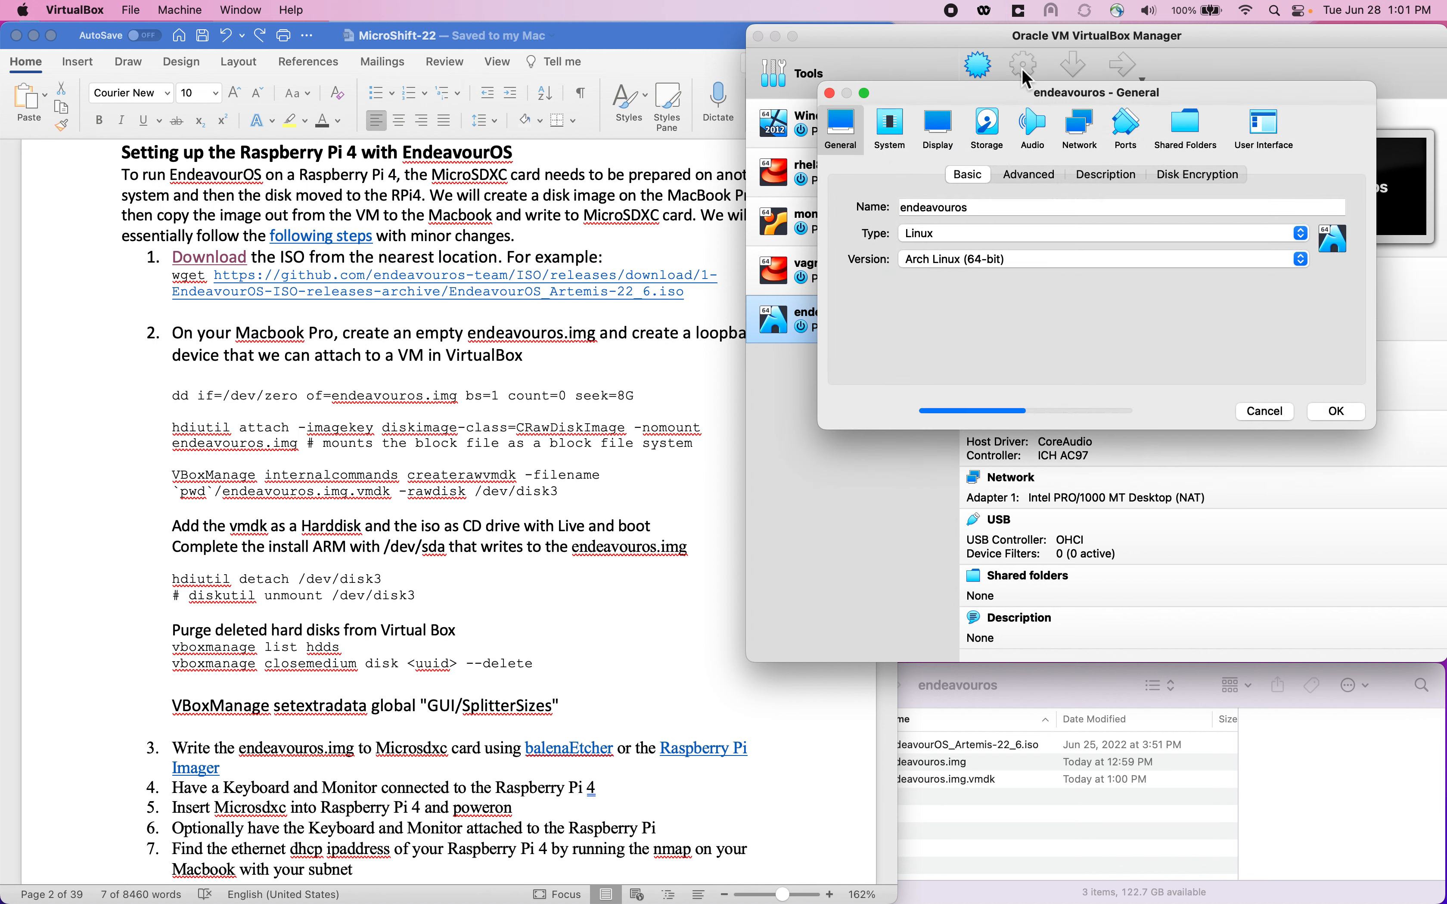
pyautogui.click(987, 133)
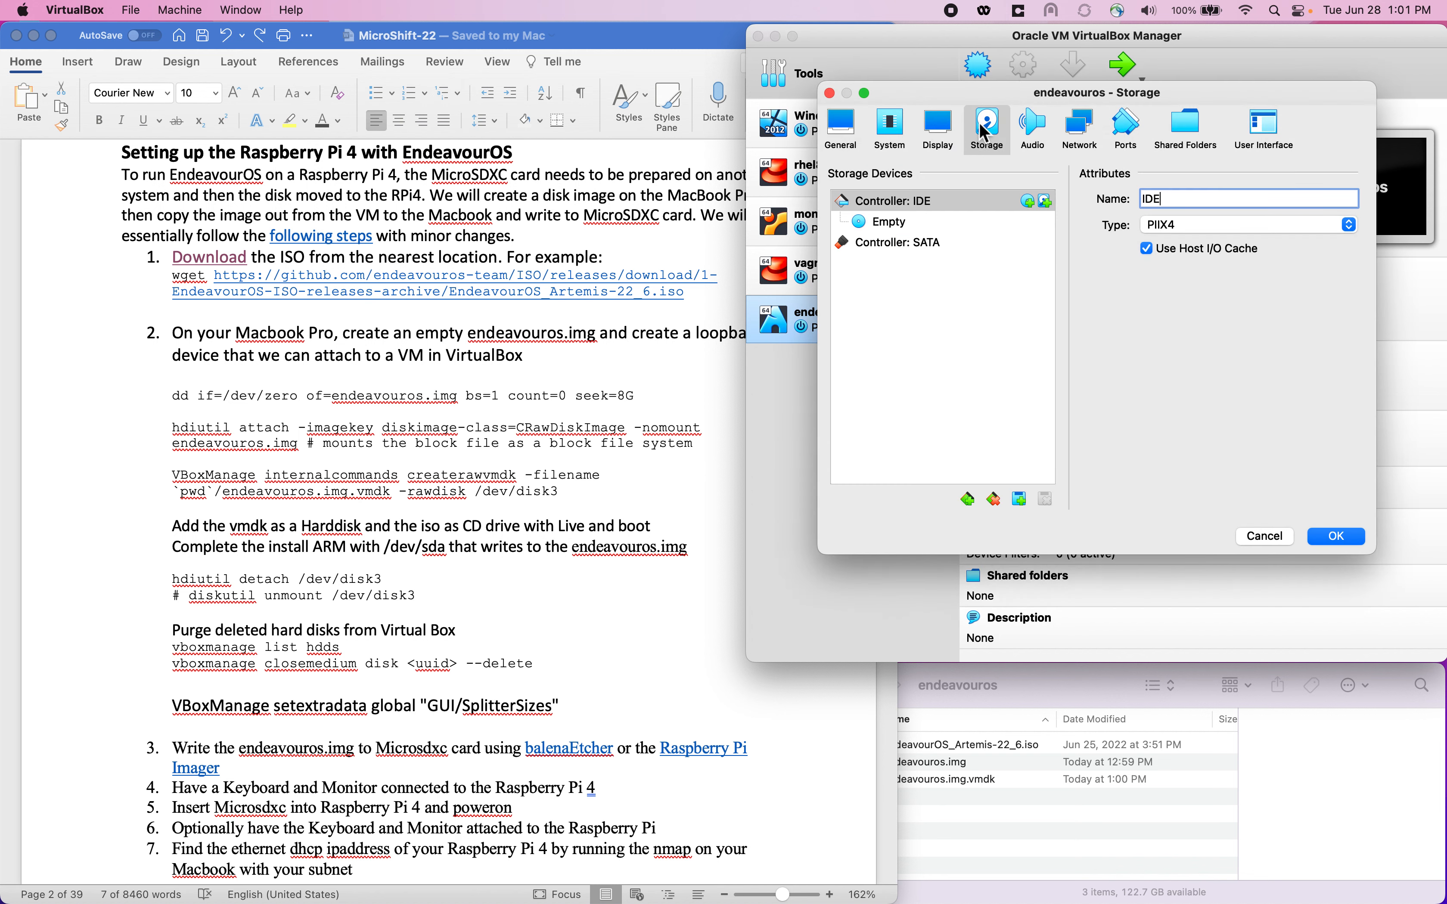
pyautogui.click(920, 249)
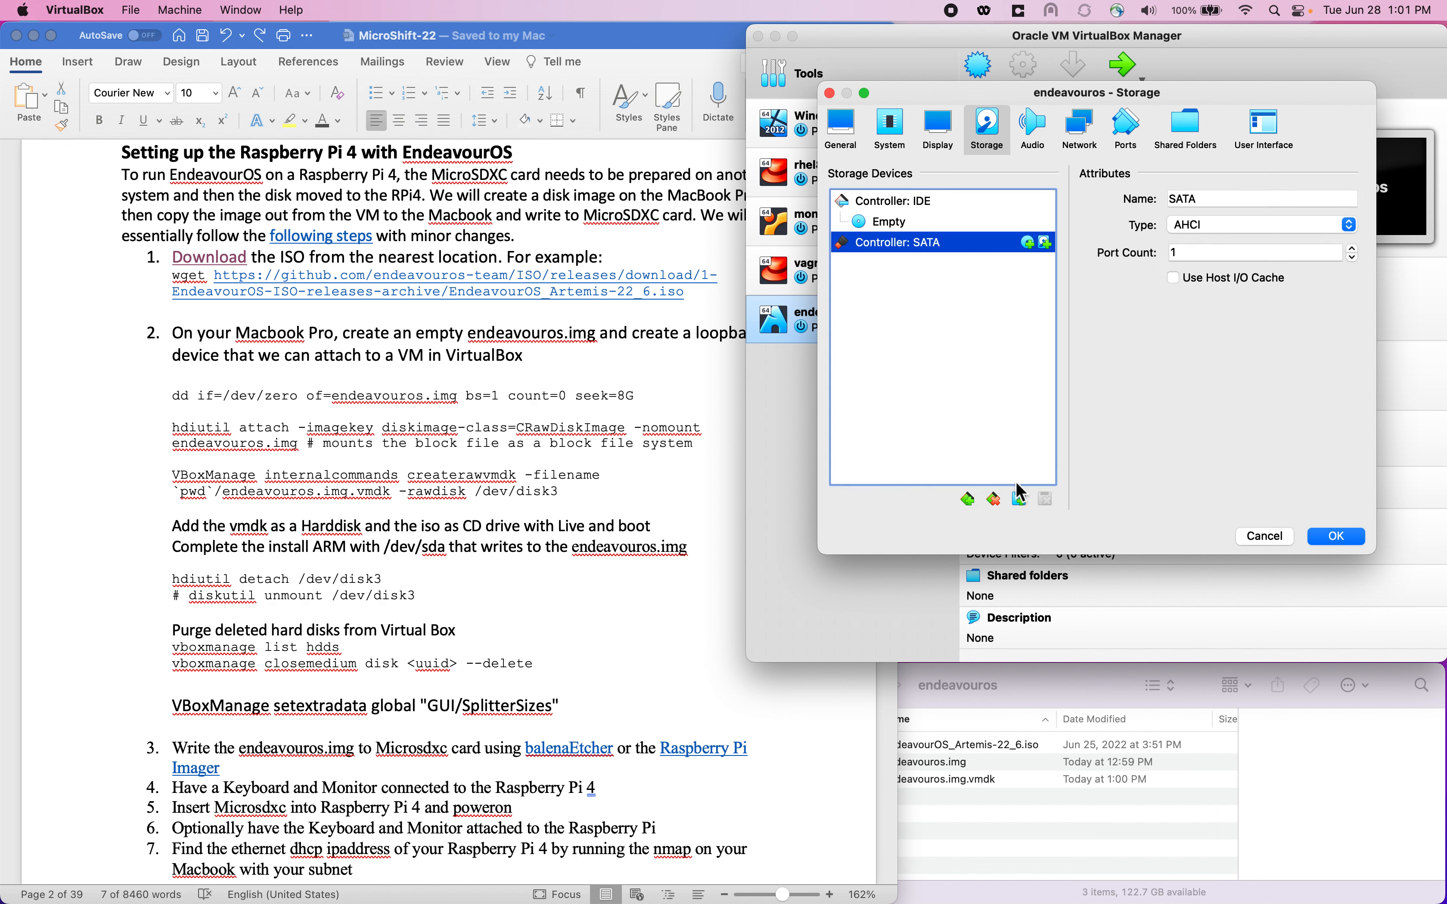
pyautogui.click(994, 499)
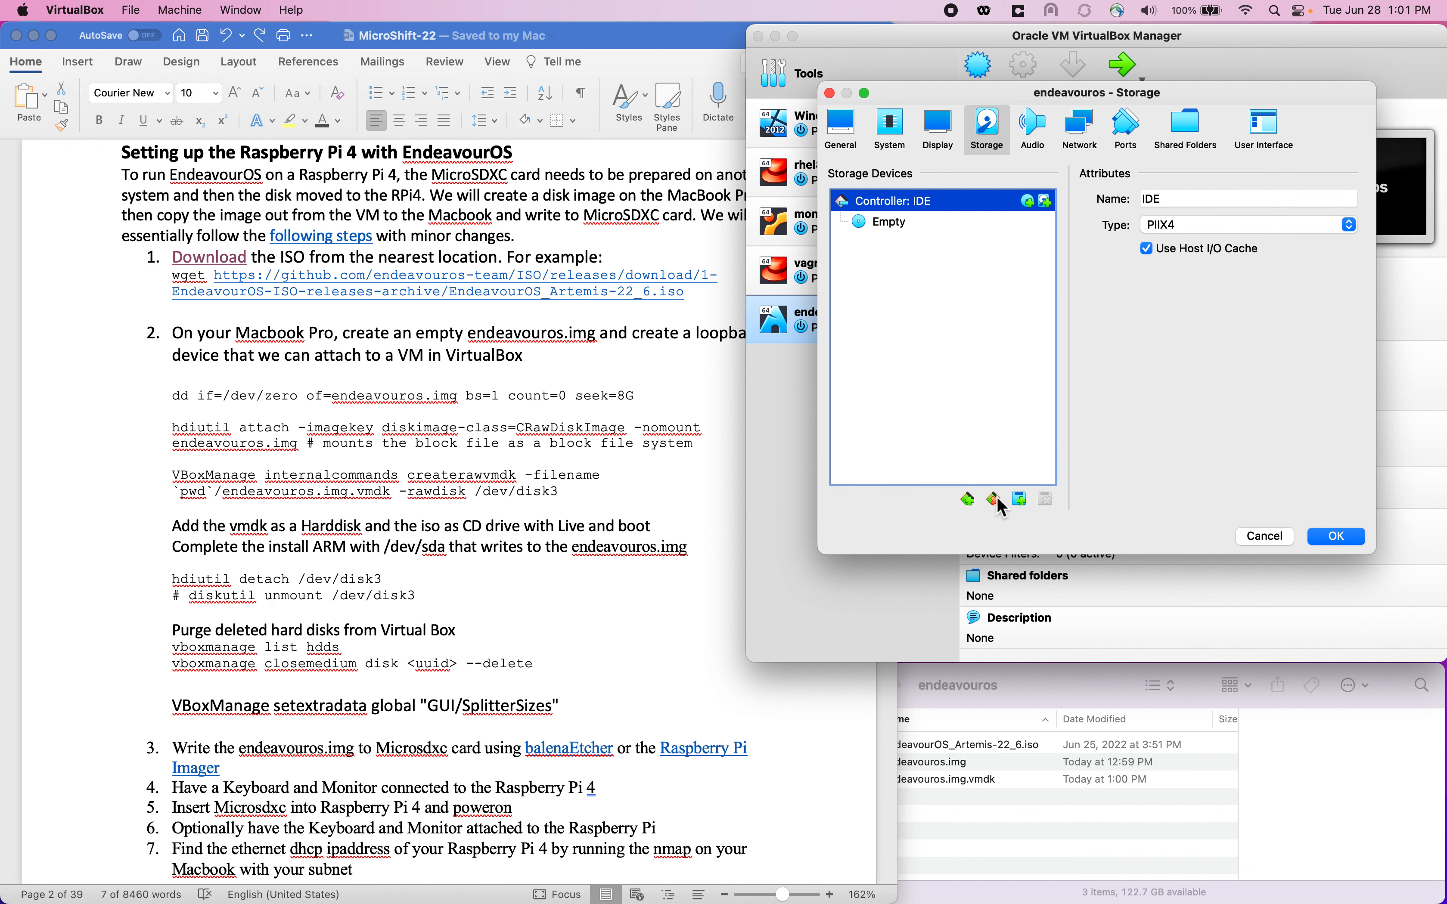
# Remove the empty optical drive from the IDE controller and confirm its deletion
pyautogui.click(897, 222)
pyautogui.click(1048, 500)
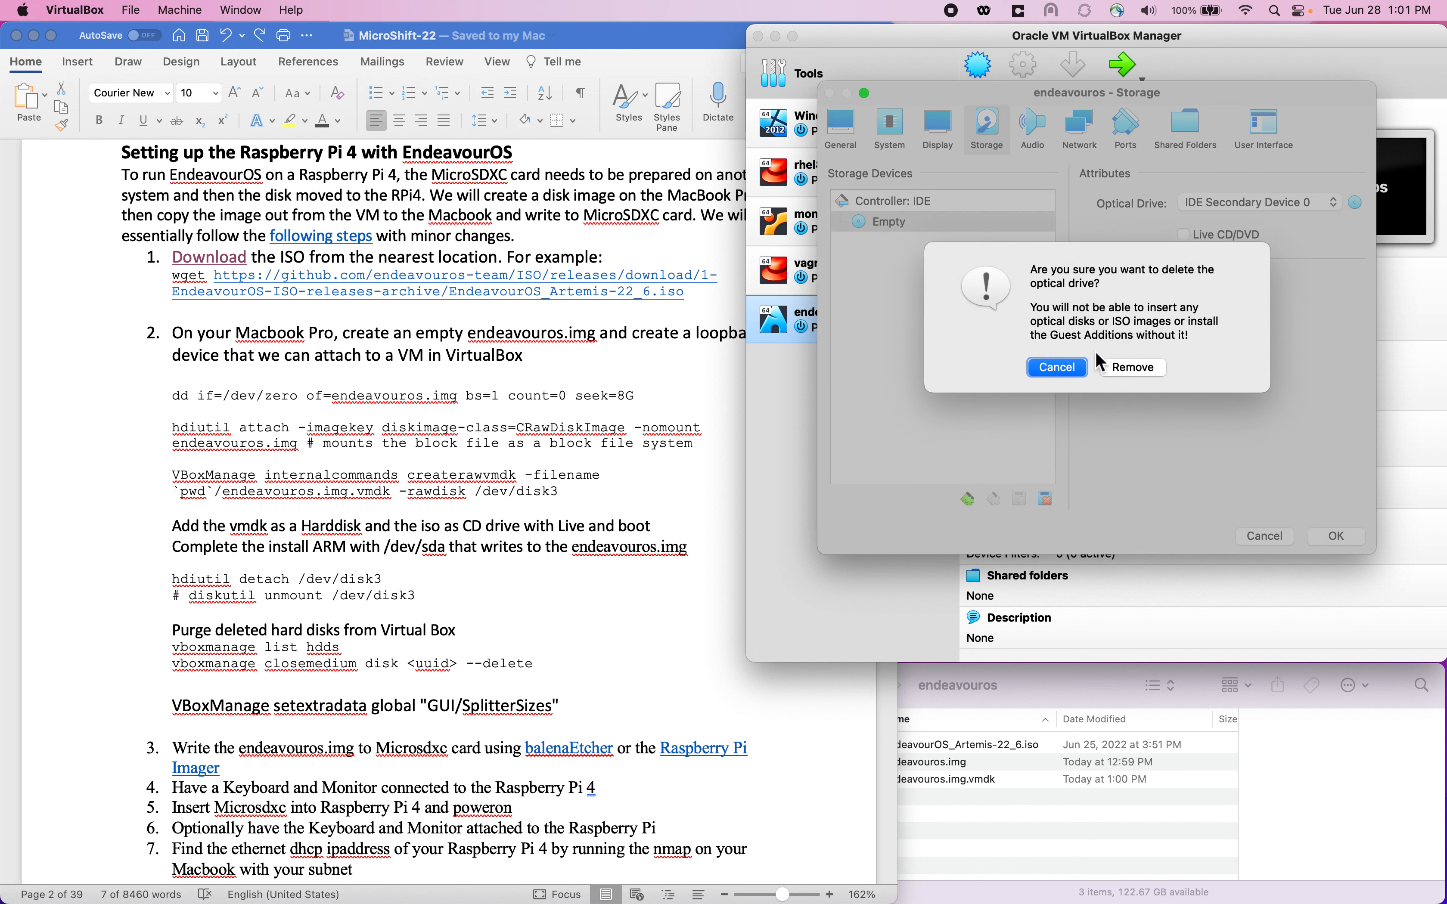
pyautogui.click(1133, 362)
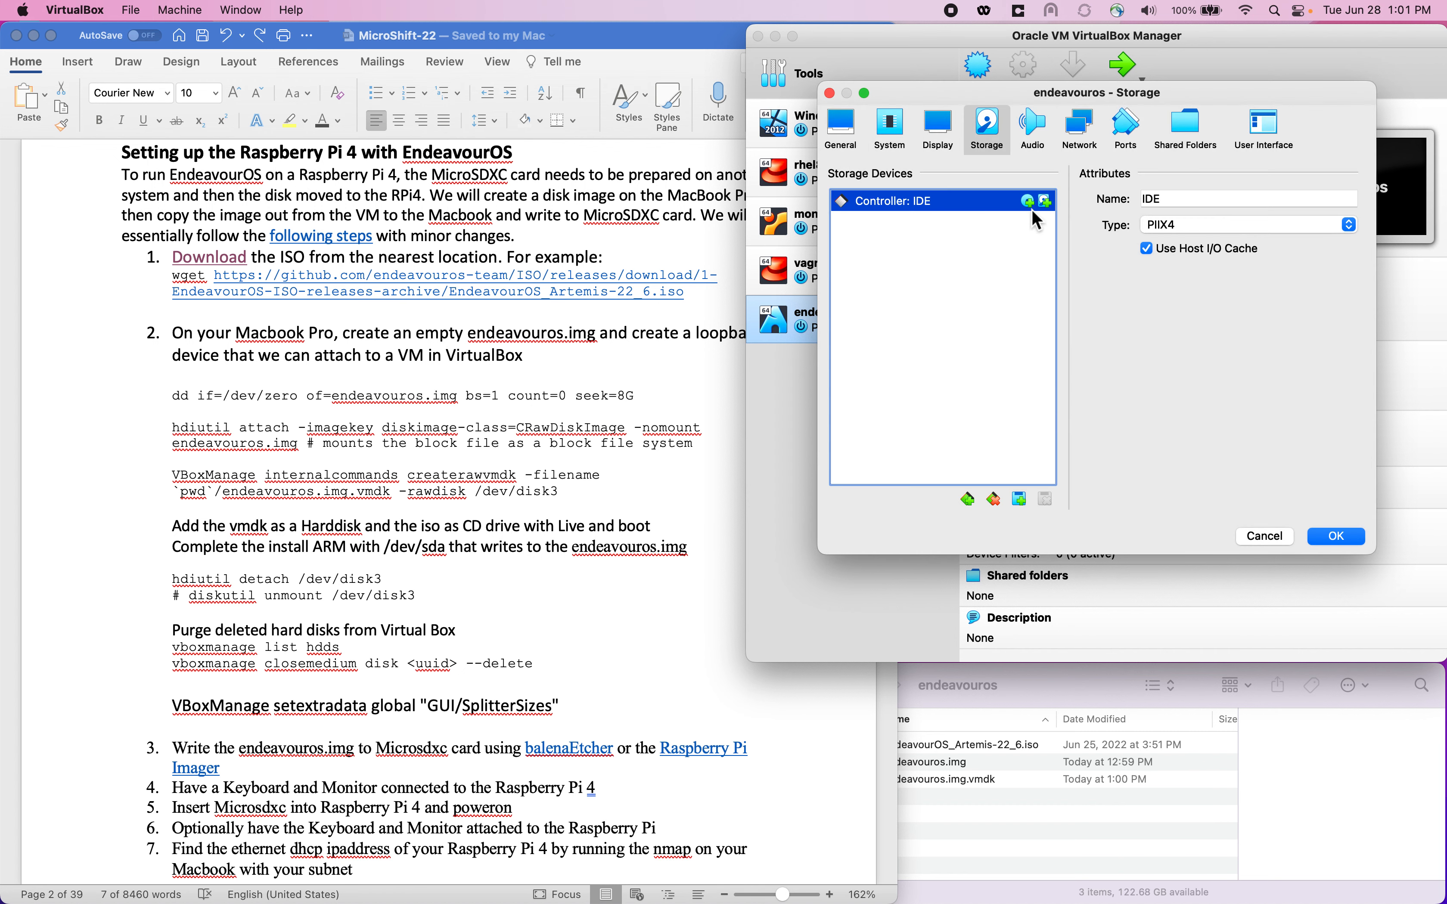
# Attach EndeavourOS_Artemis-22_6.iso from the endeavouros folder to the IDE controller as an optical drive
pyautogui.click(1028, 204)
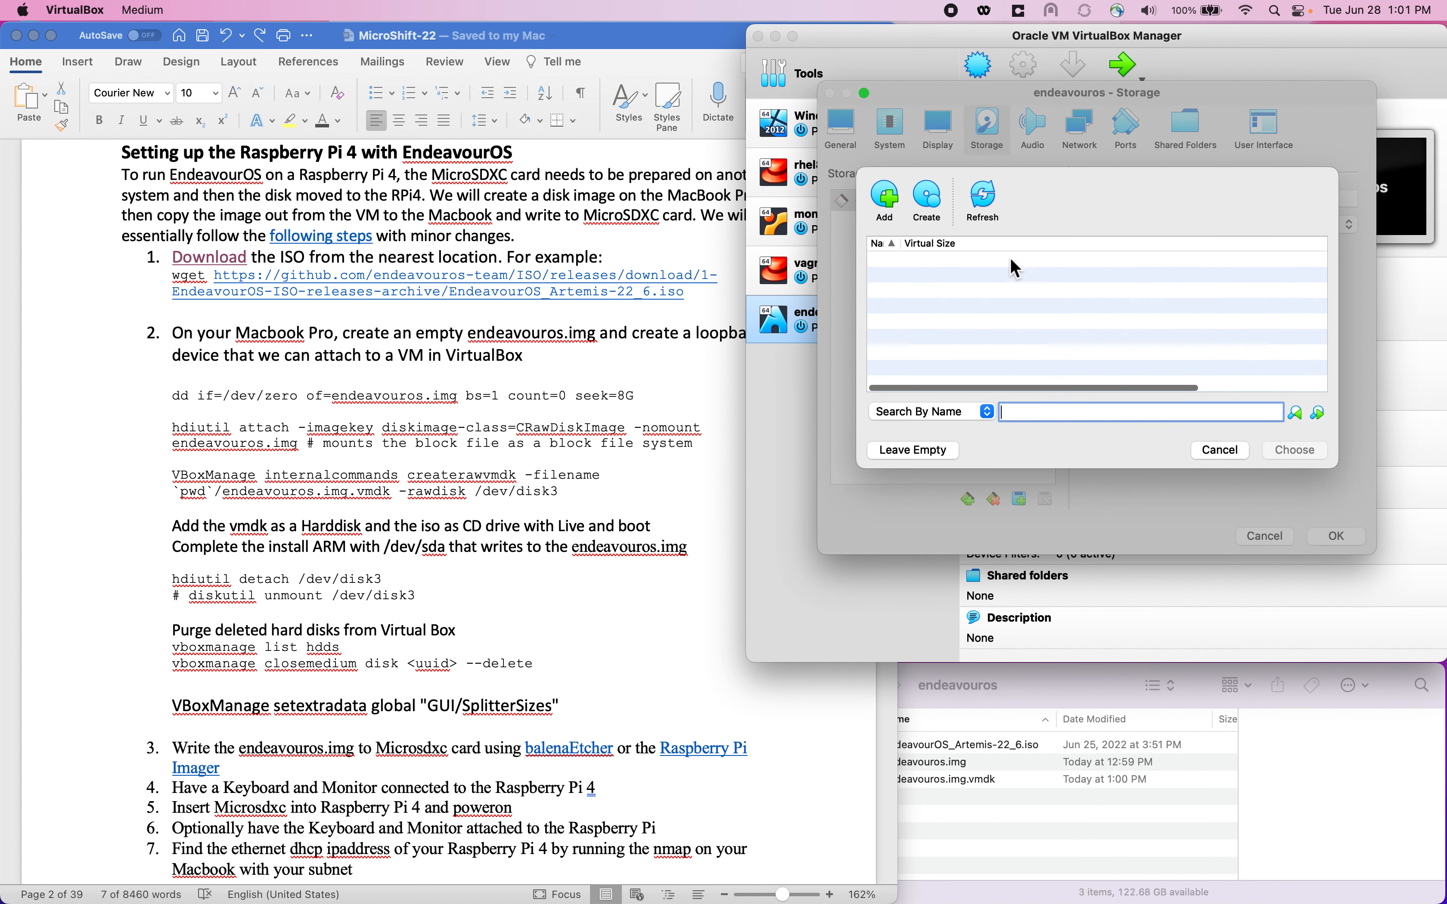
pyautogui.click(887, 202)
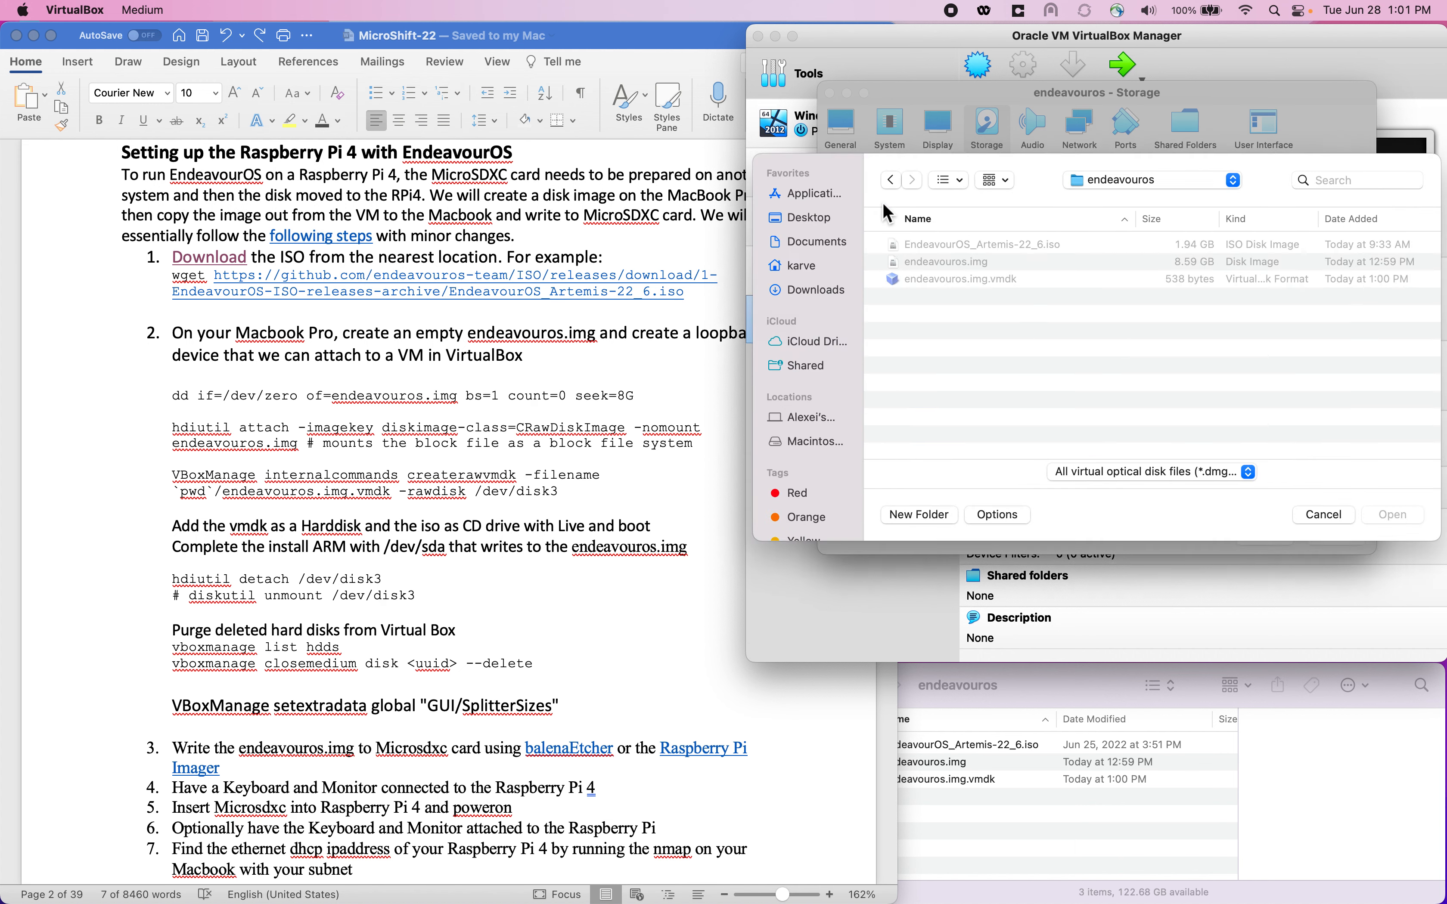
pyautogui.click(957, 251)
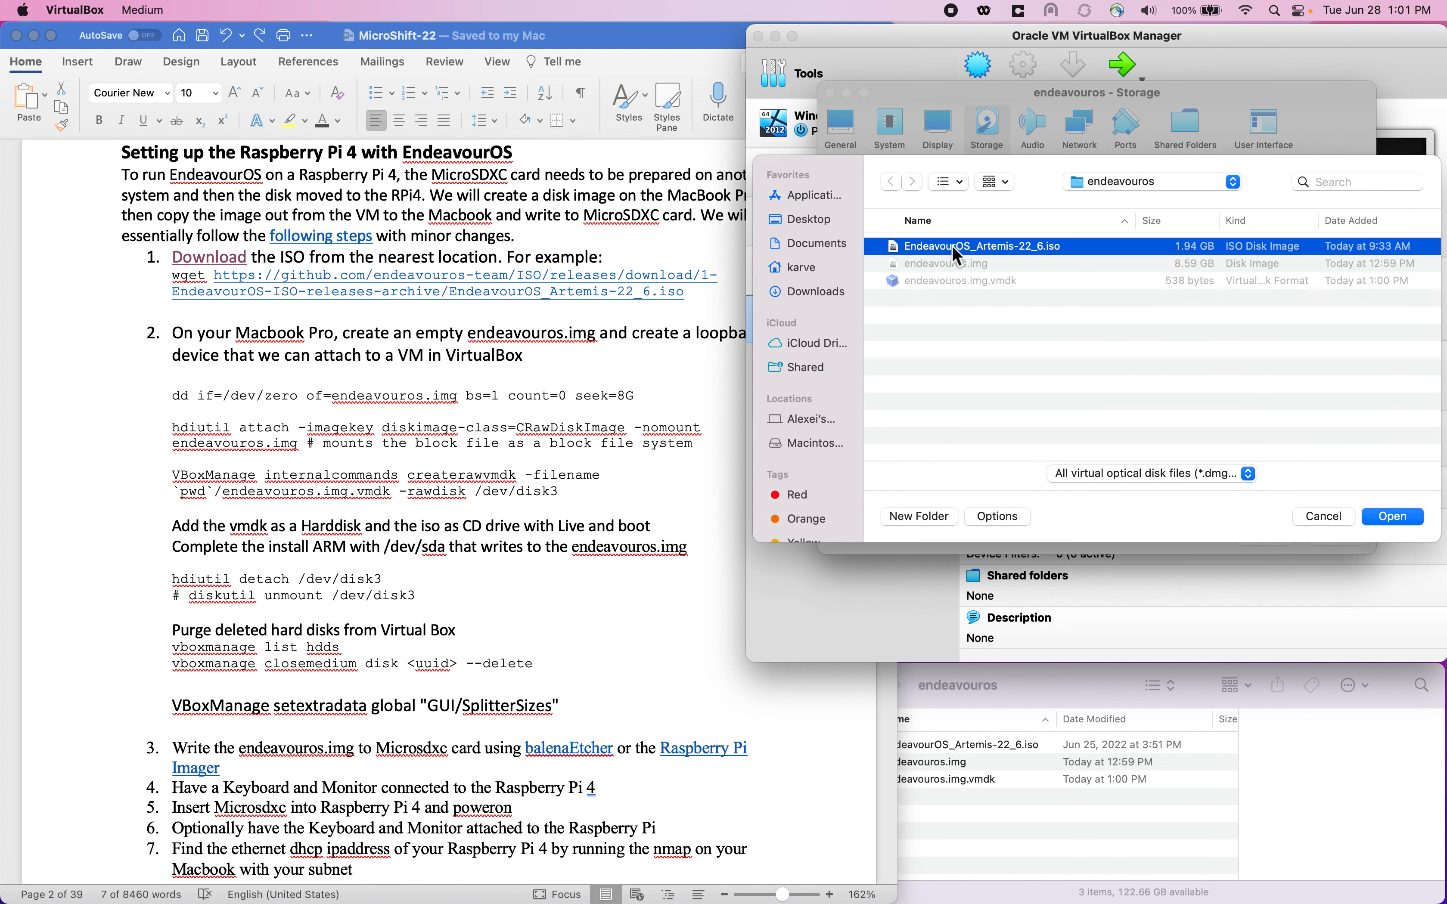
pyautogui.click(1396, 518)
pyautogui.click(1301, 451)
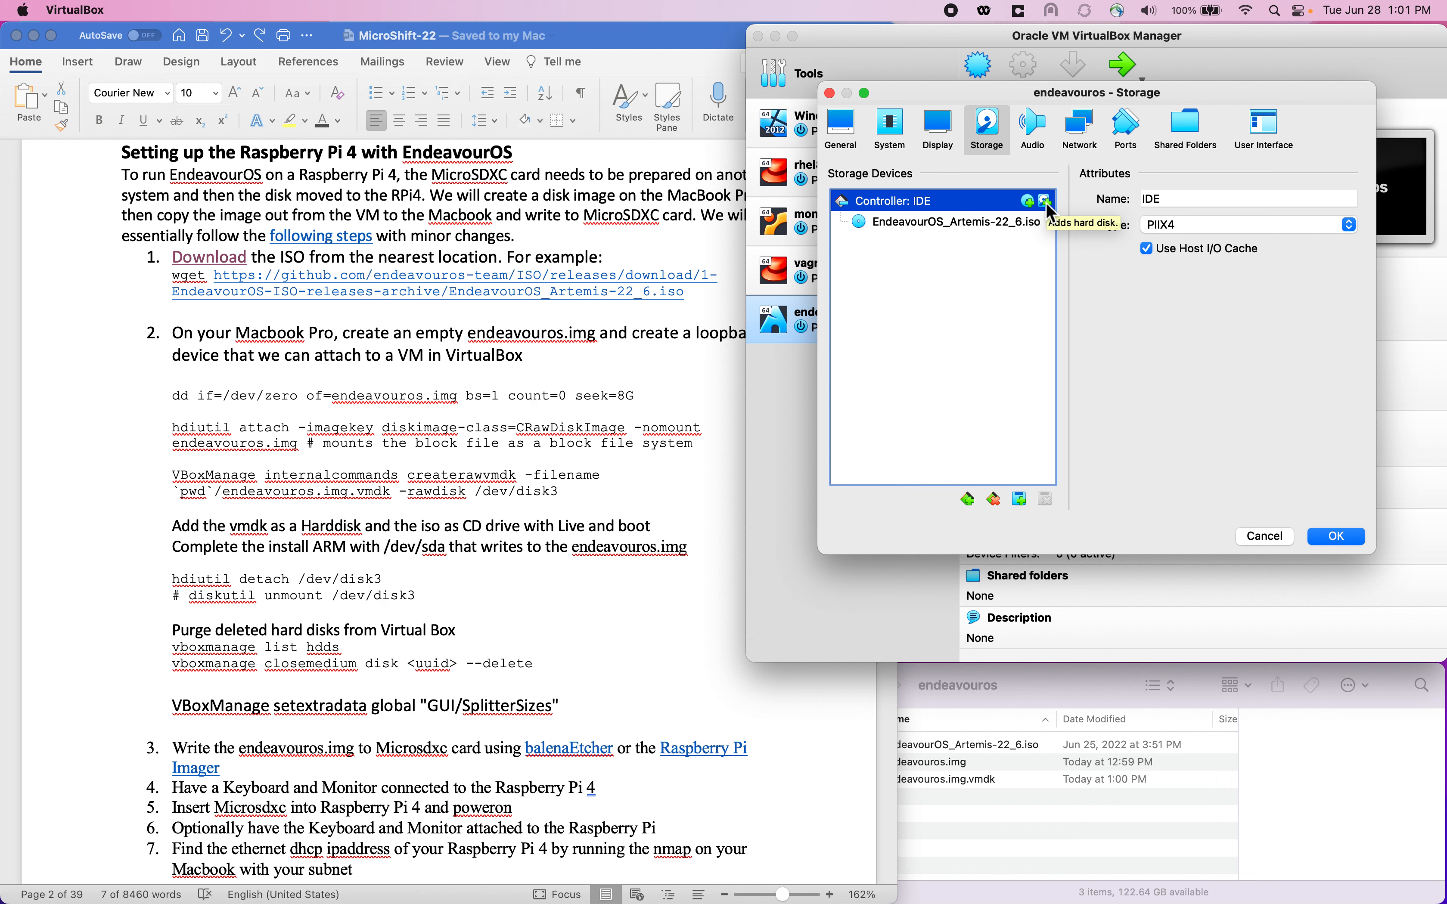
# Attach endeavouros.img.vmdk from the home directory's endeavouros folder to the IDE controller as a hard disk
pyautogui.click(1048, 203)
pyautogui.click(883, 205)
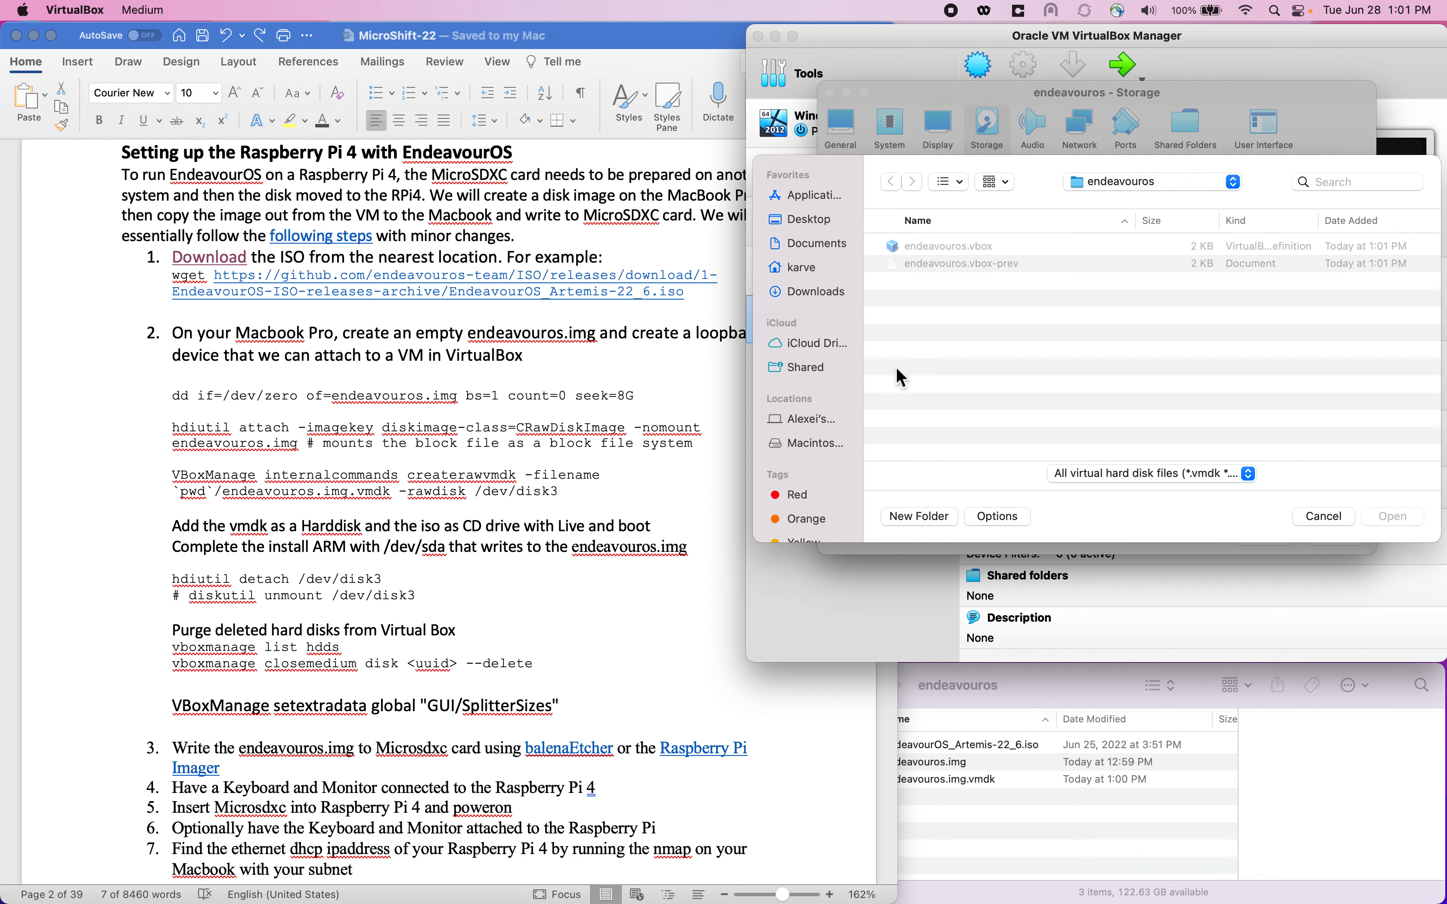
pyautogui.click(813, 274)
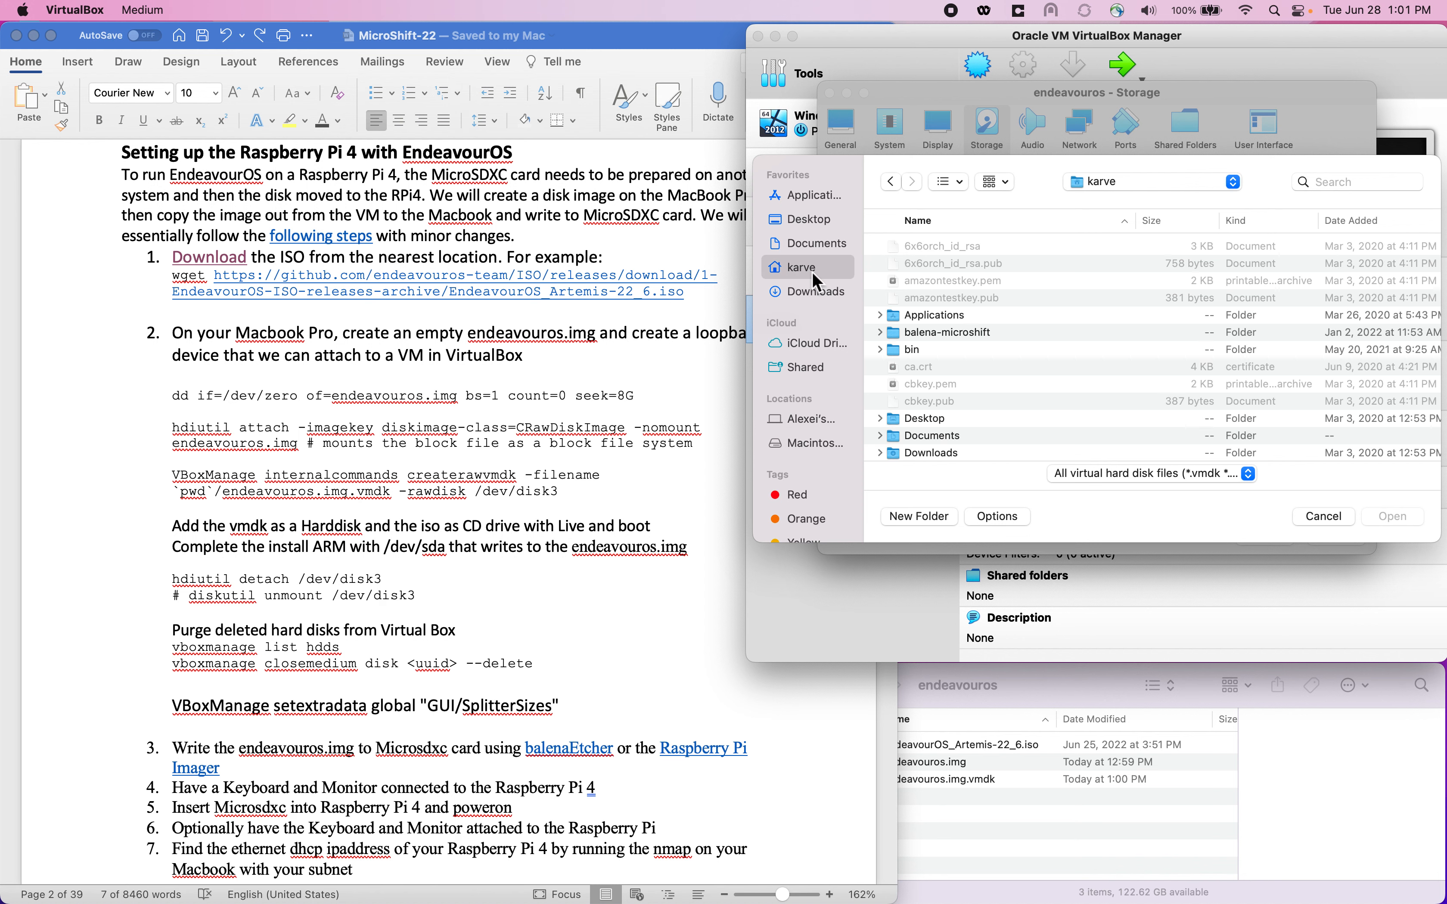
pyautogui.scroll(-5, 977, 376)
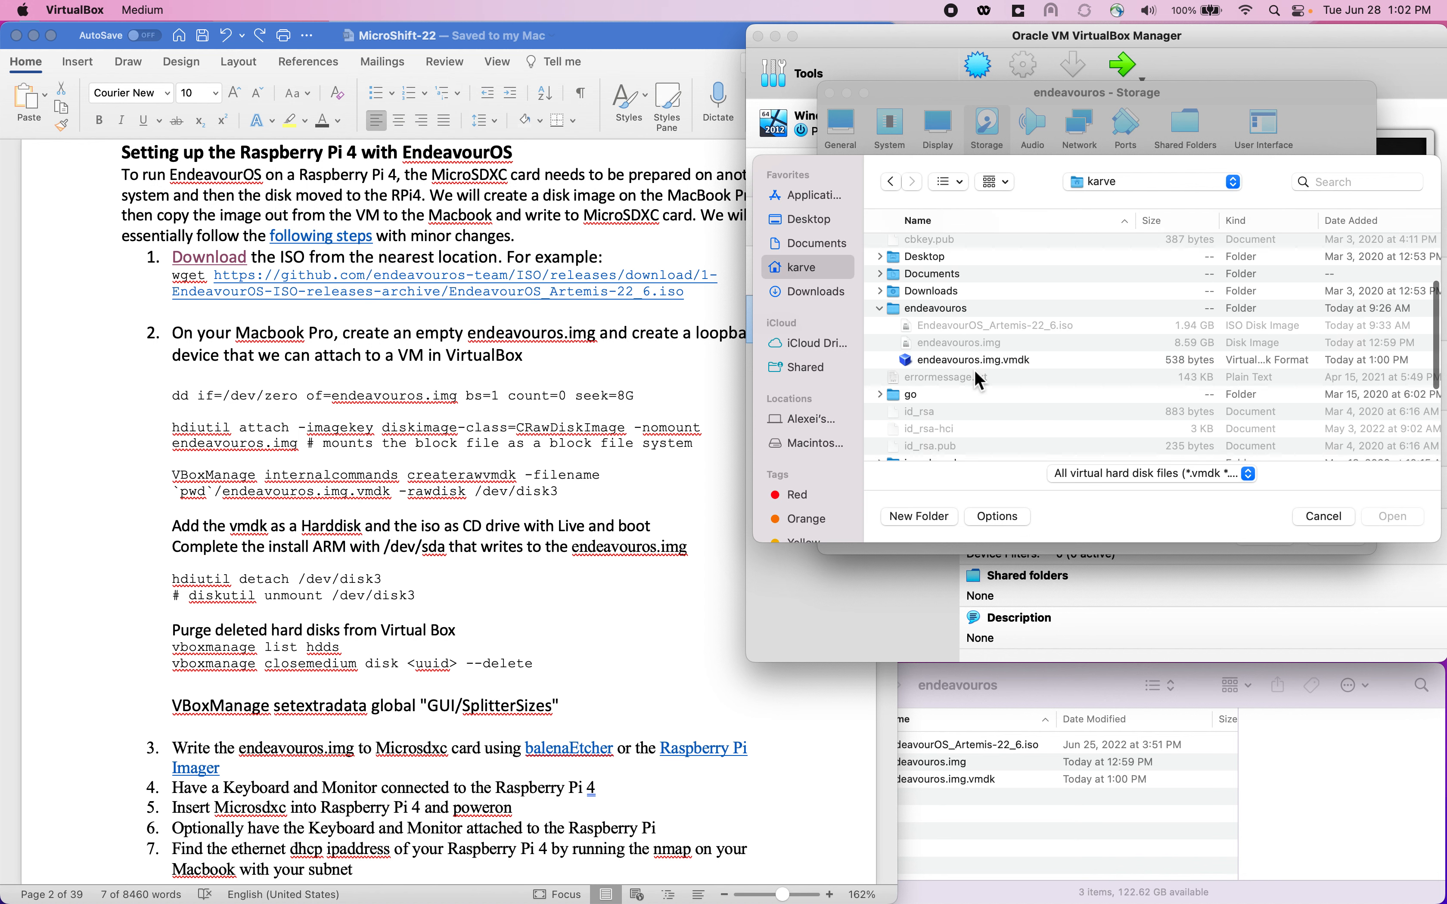
pyautogui.click(980, 361)
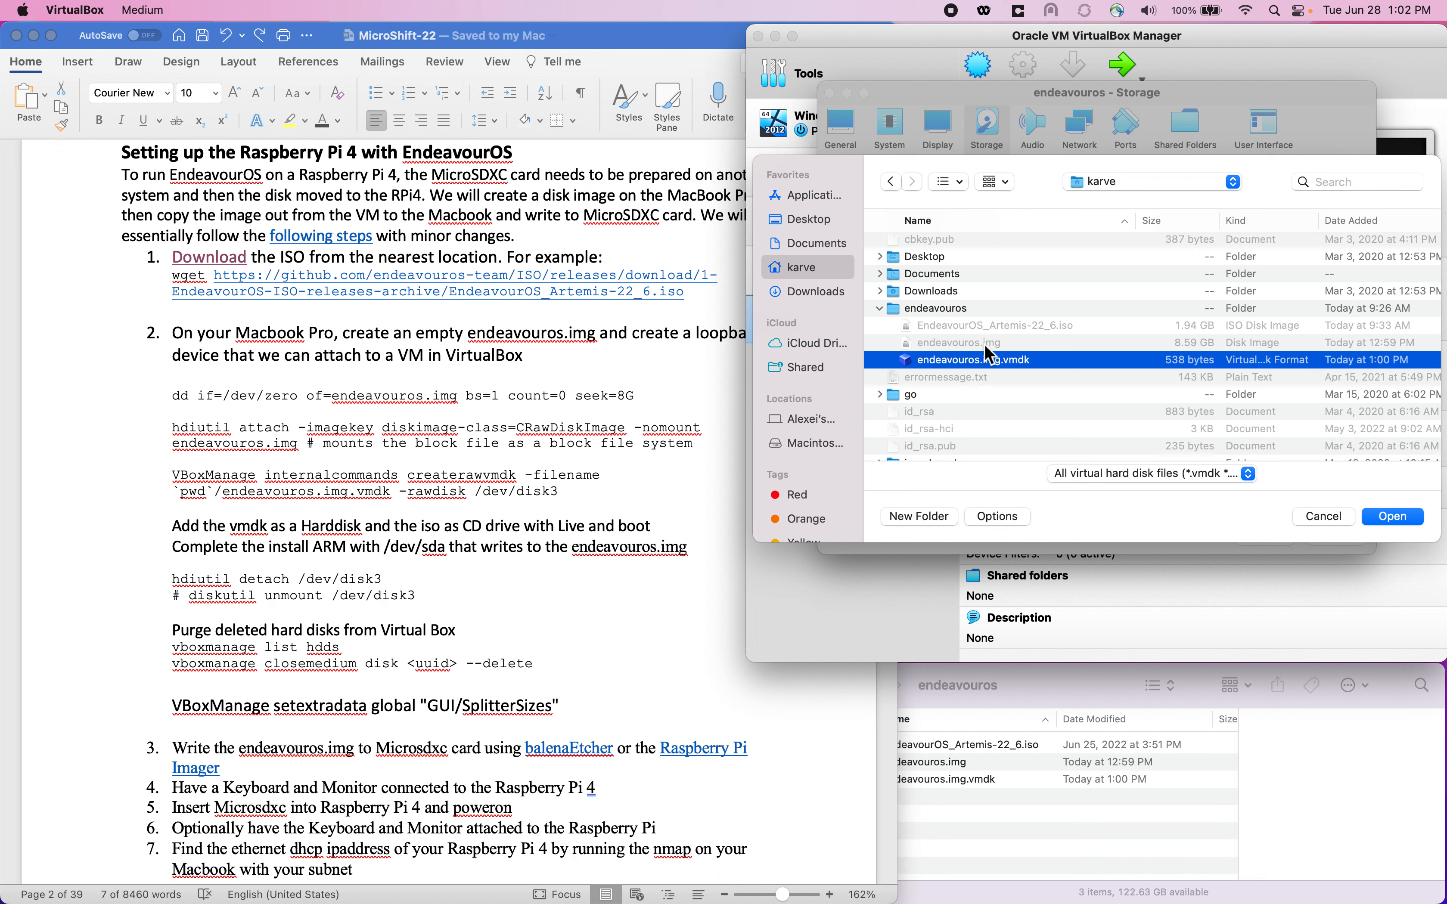
pyautogui.click(1394, 517)
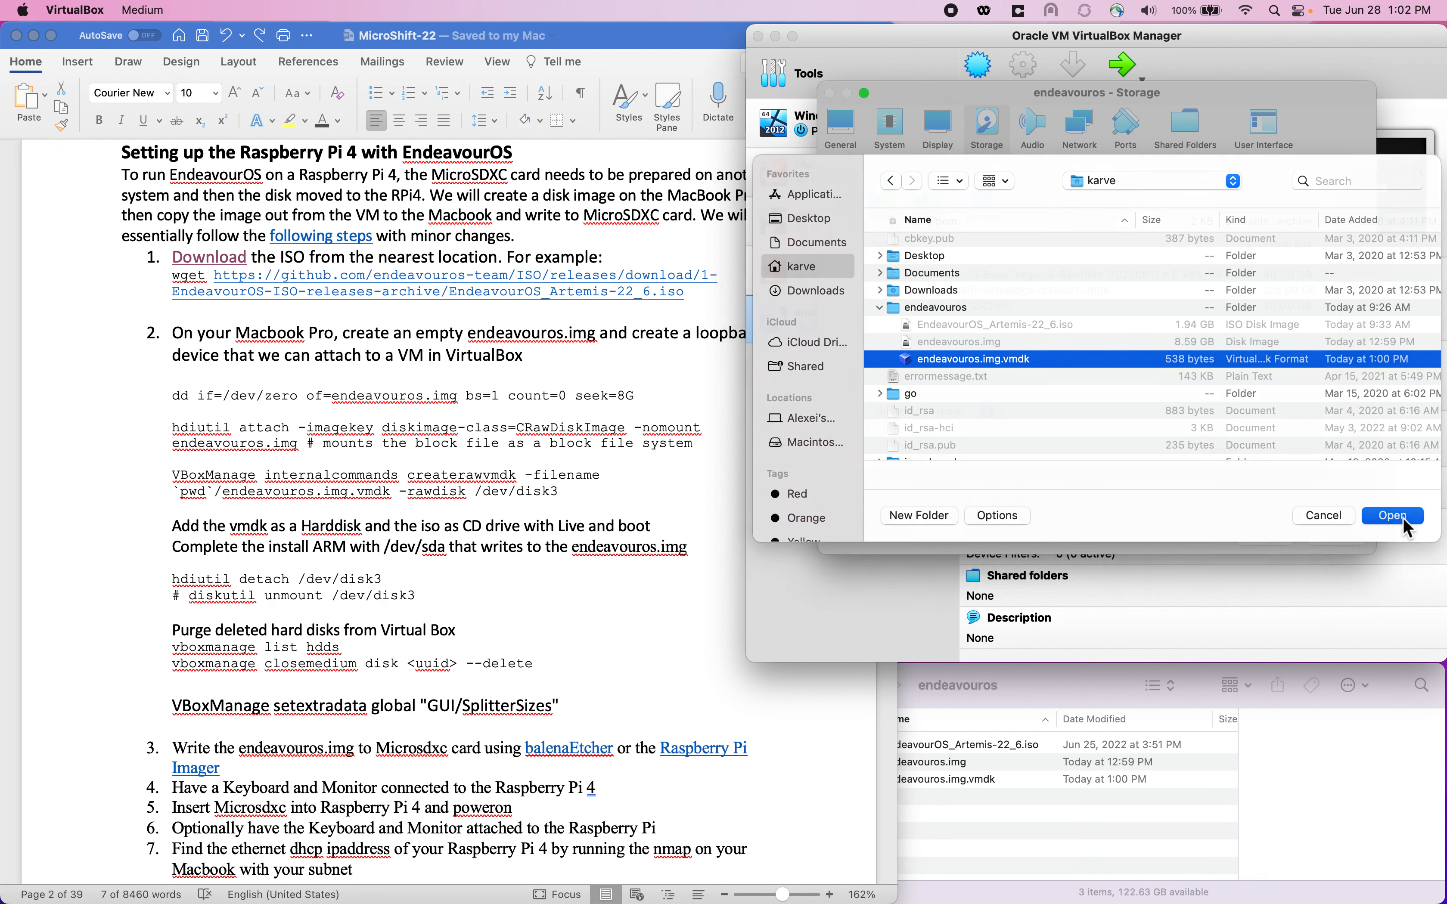
pyautogui.click(1296, 451)
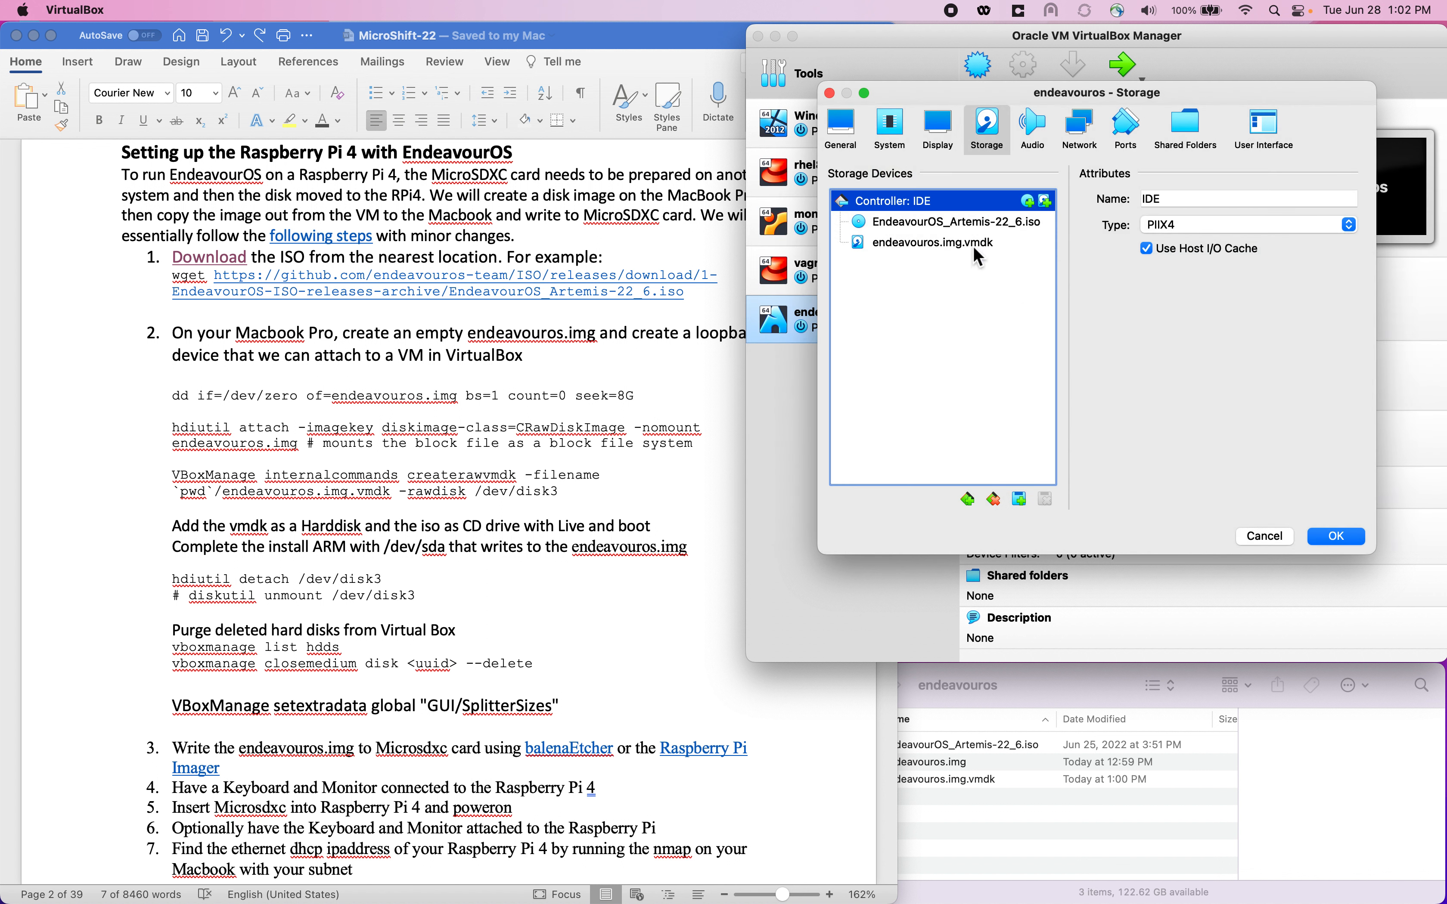
# Review the VMDK disk's attributes, enable Live CD/DVD for the EndeavourOS ISO drive and save the storage settings
pyautogui.click(972, 244)
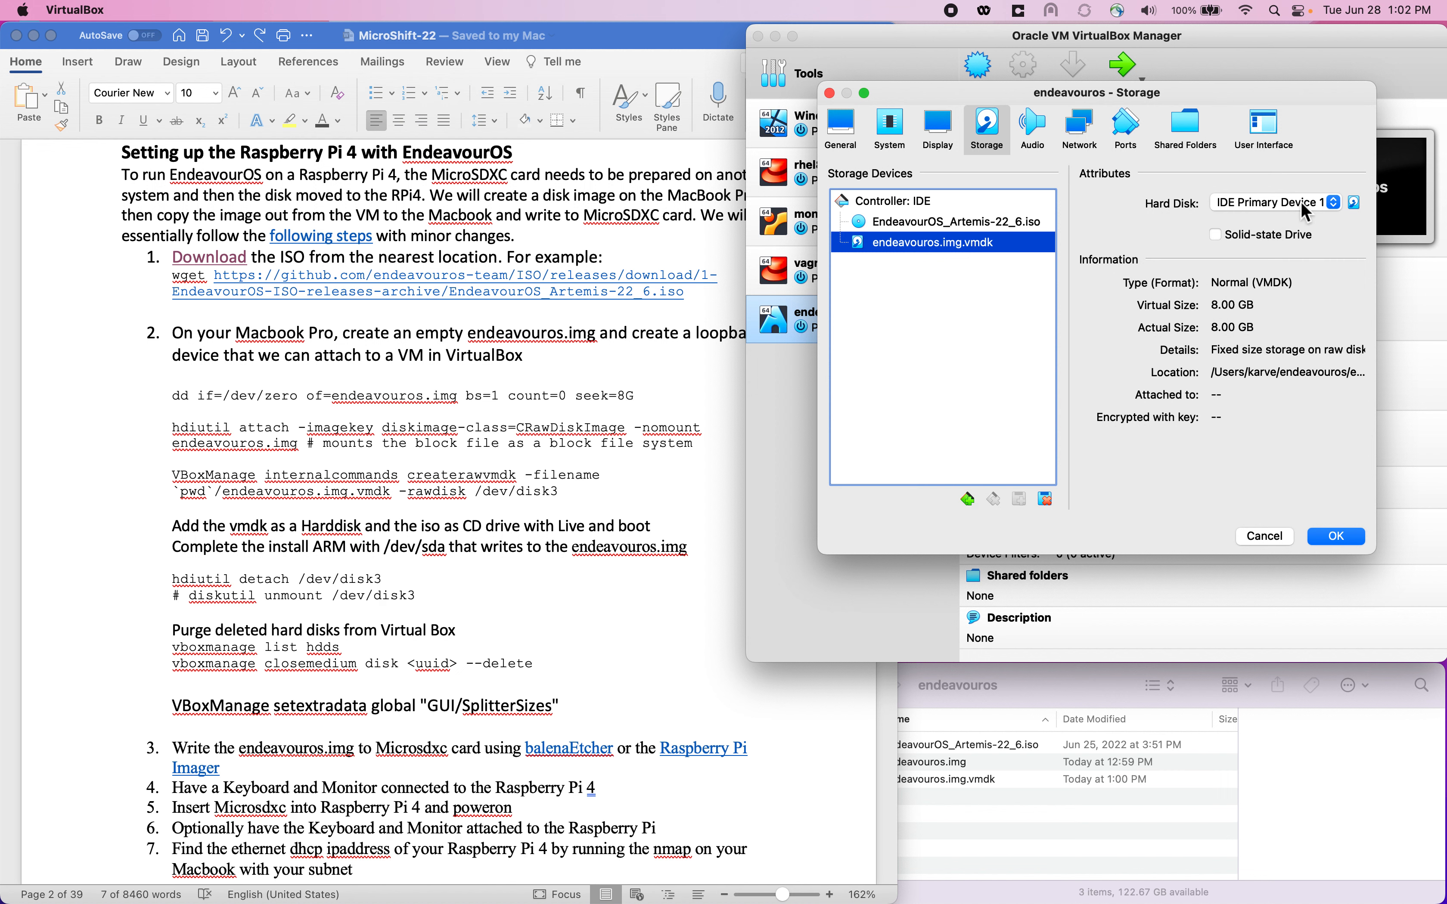
pyautogui.click(964, 227)
pyautogui.click(1185, 235)
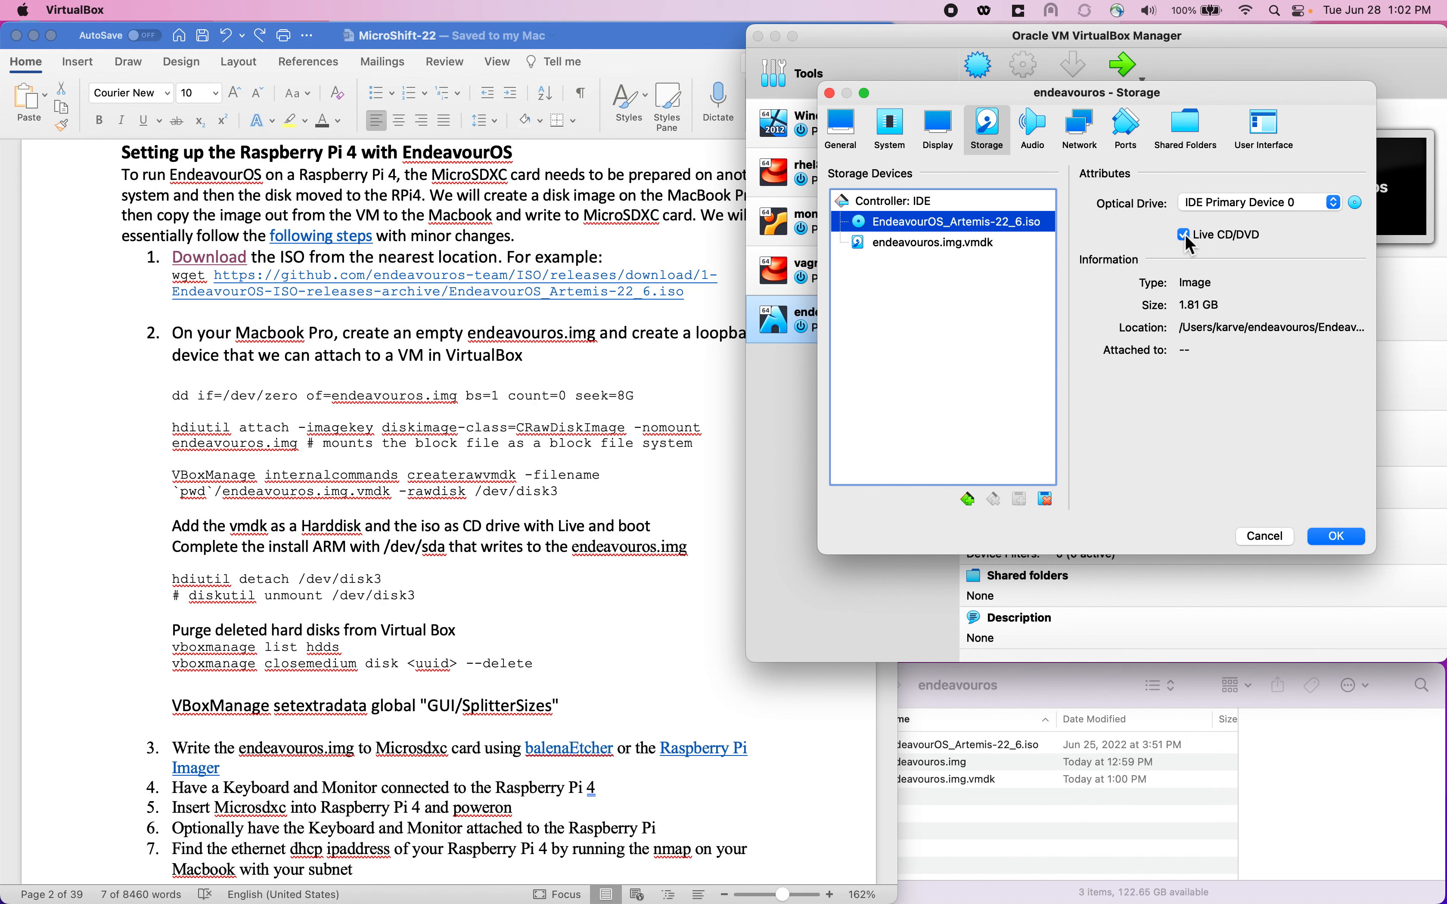
pyautogui.click(1337, 537)
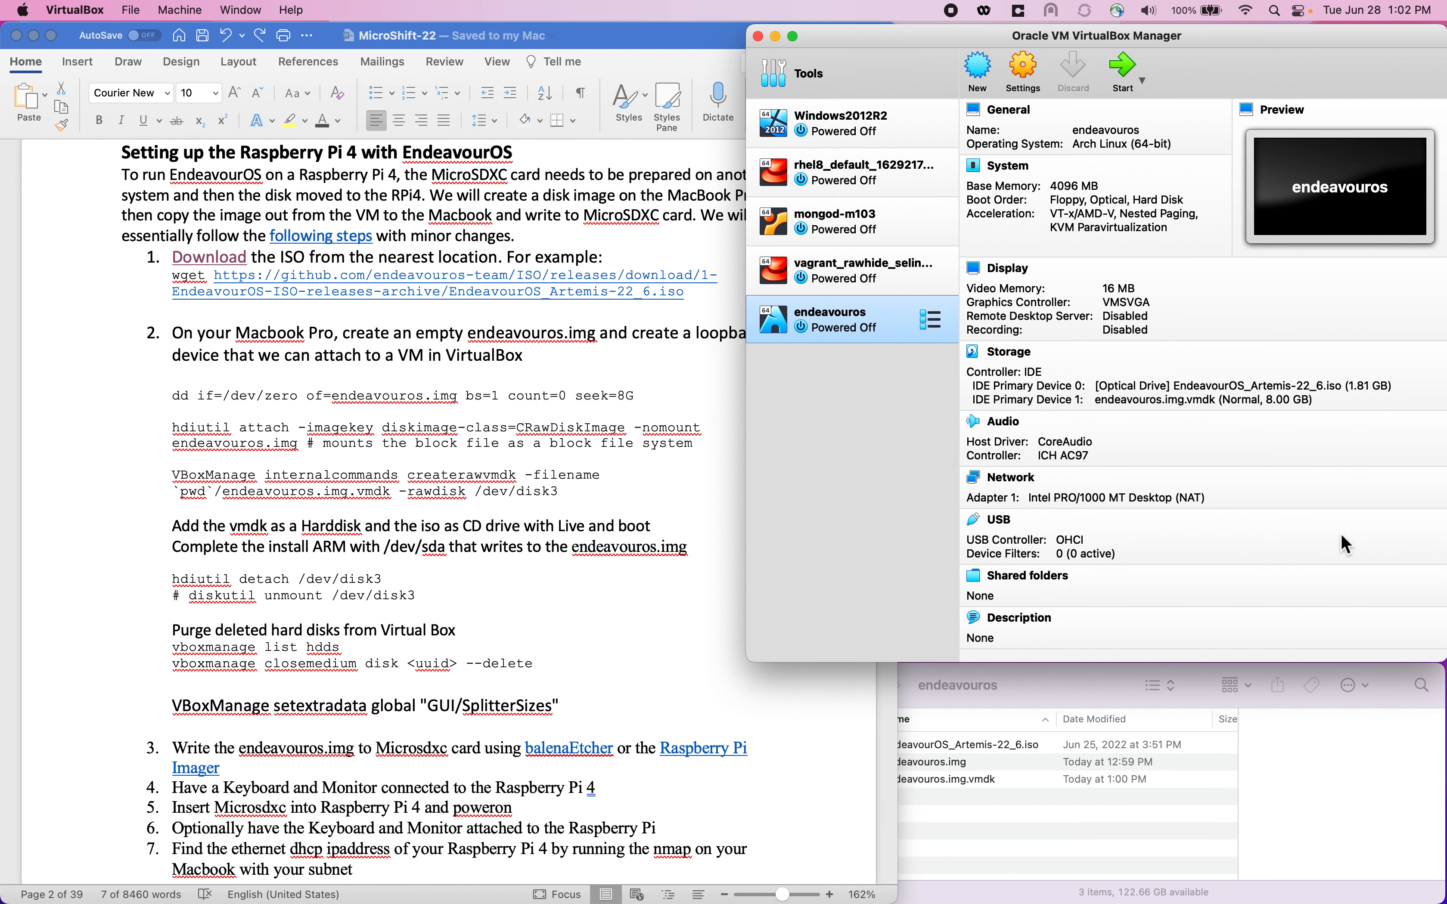
# Start the endeavouros virtual machine and scale its virtual screen to 300%
pyautogui.click(1129, 78)
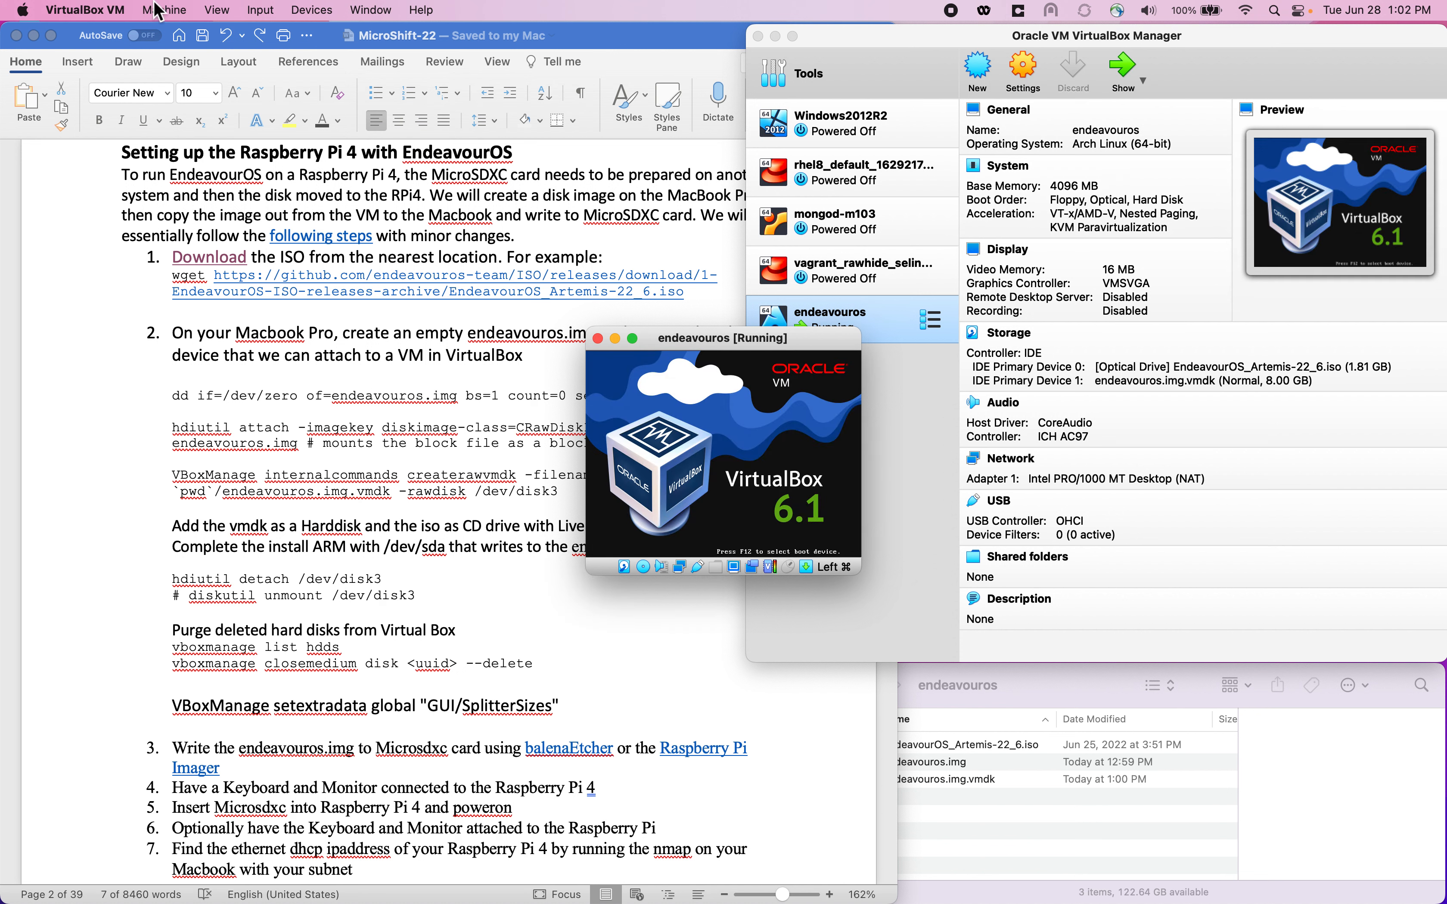
pyautogui.click(216, 10)
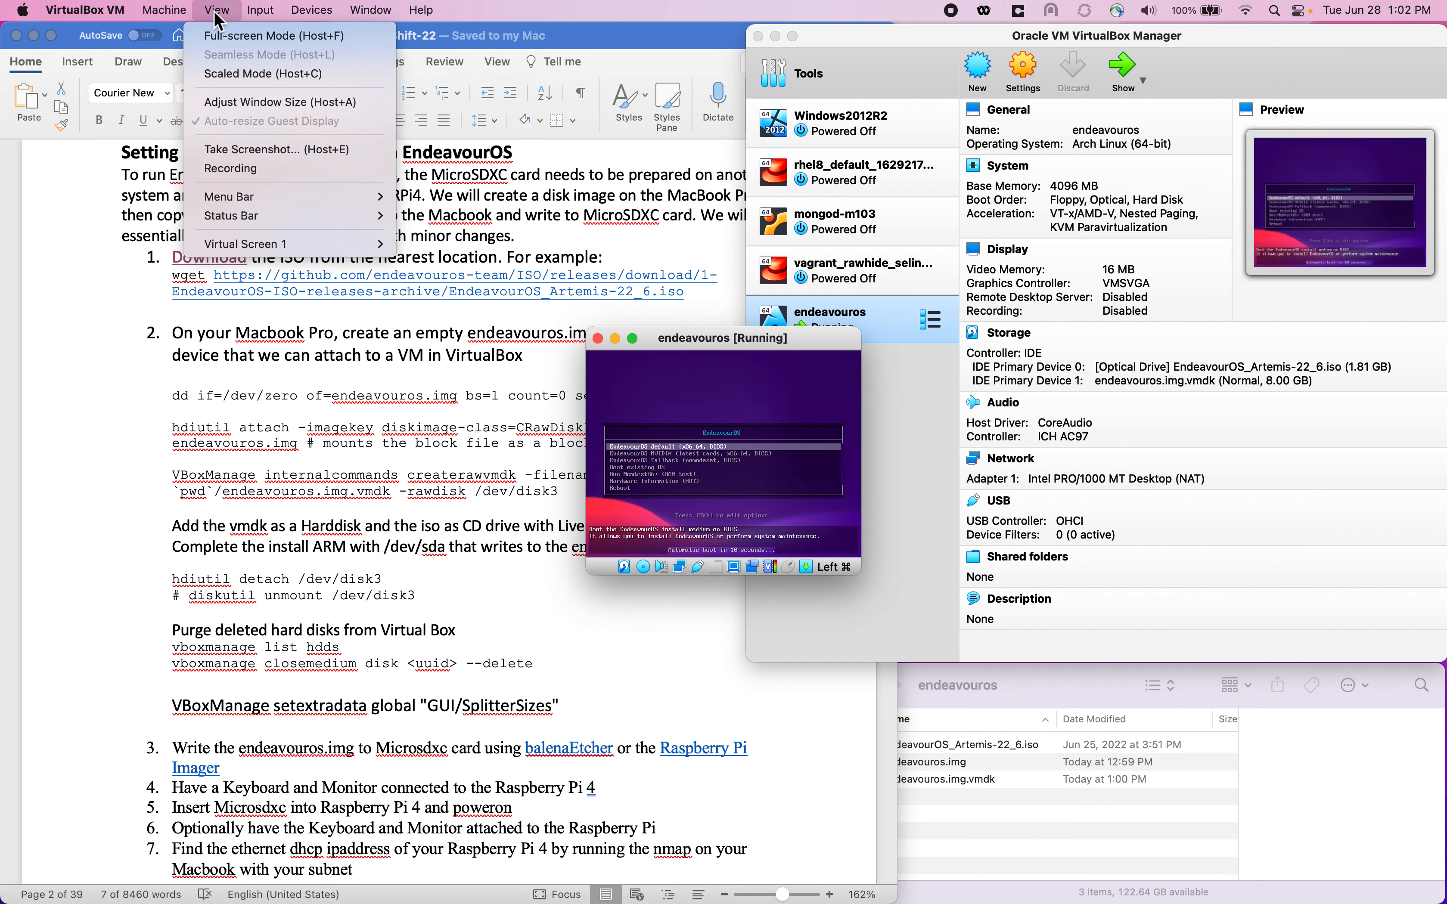
pyautogui.moveTo(297, 248)
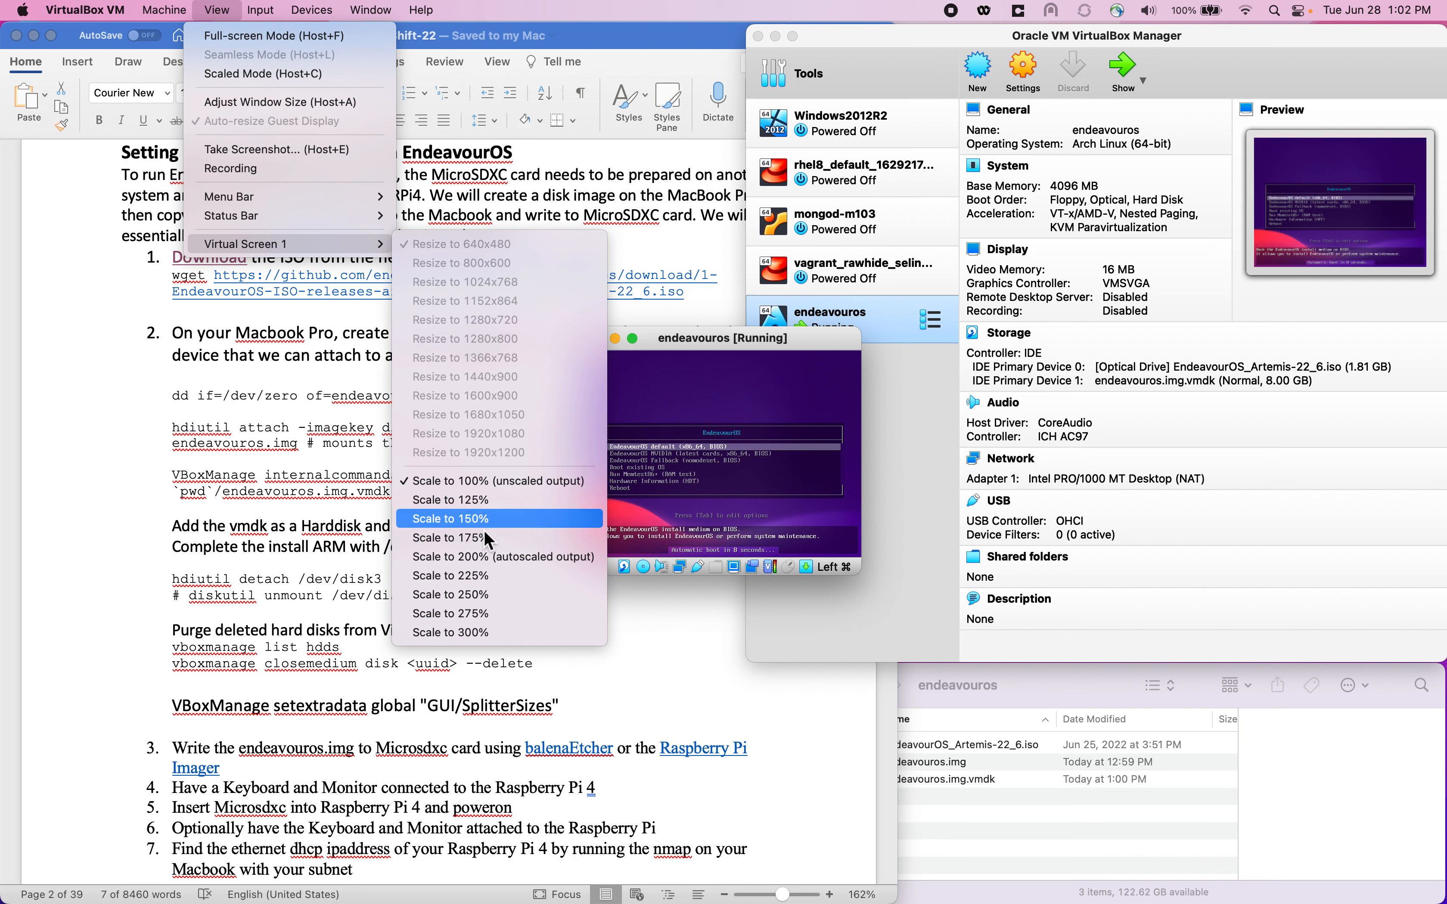
pyautogui.click(508, 632)
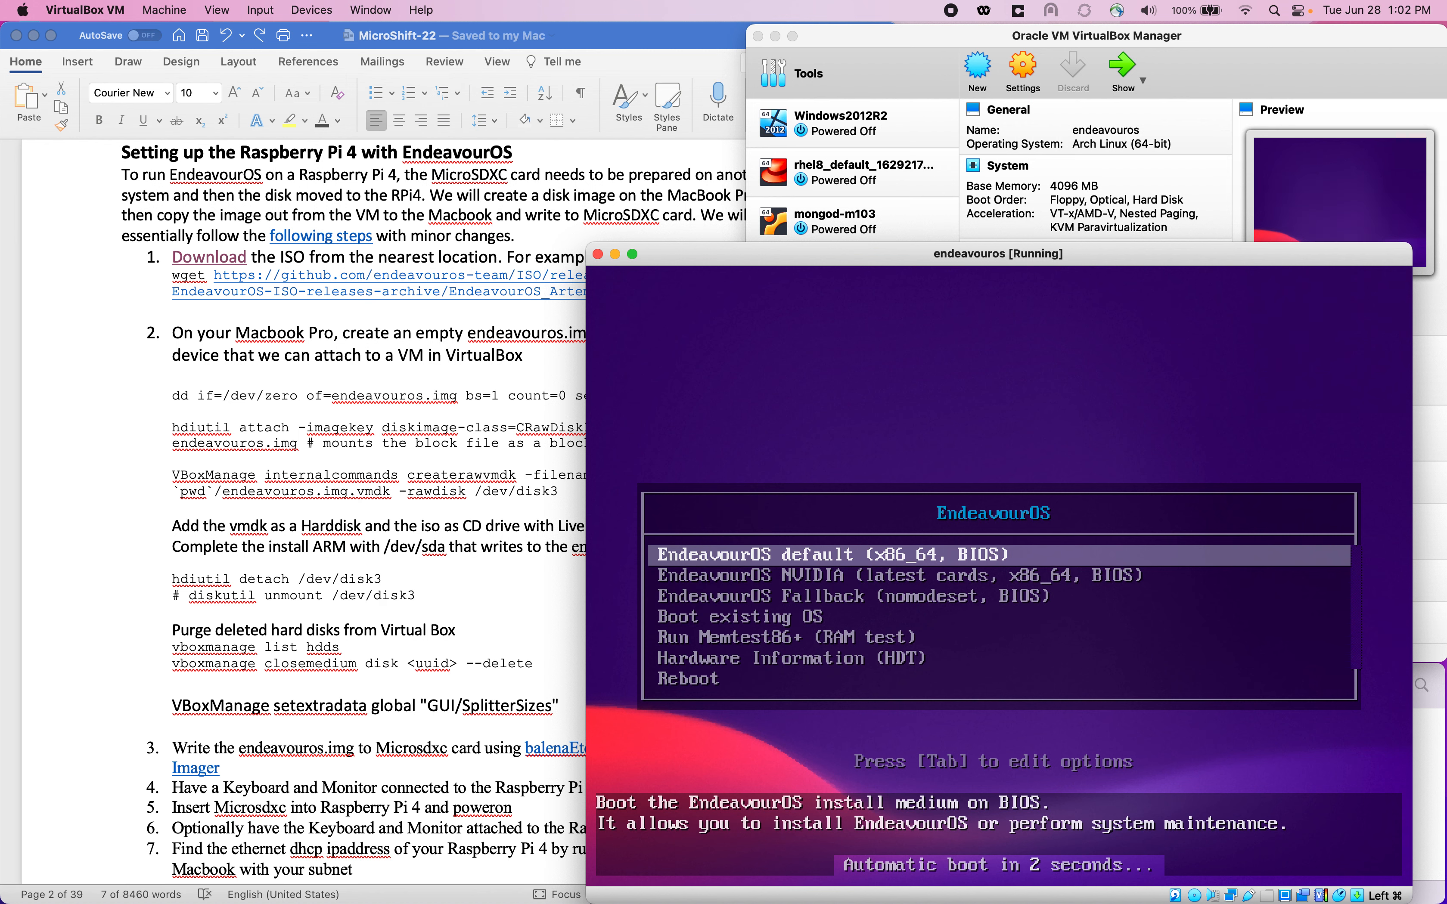
# Boot the EndeavourOS default (x86_64, BIOS) entry and dismiss the mouse pointer integration notice
pyautogui.press('Return')
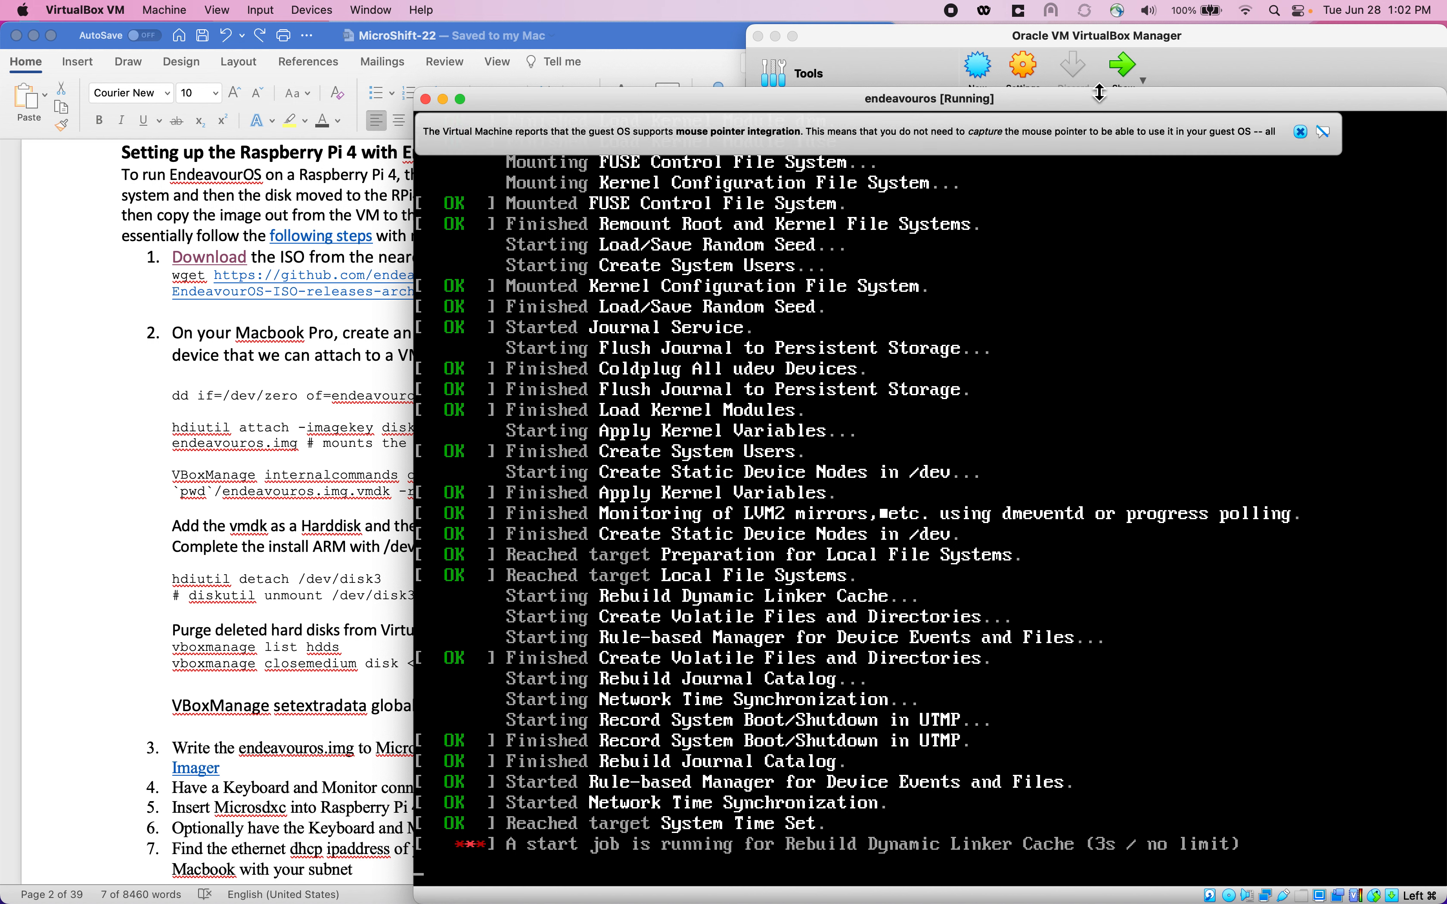
pyautogui.click(1300, 132)
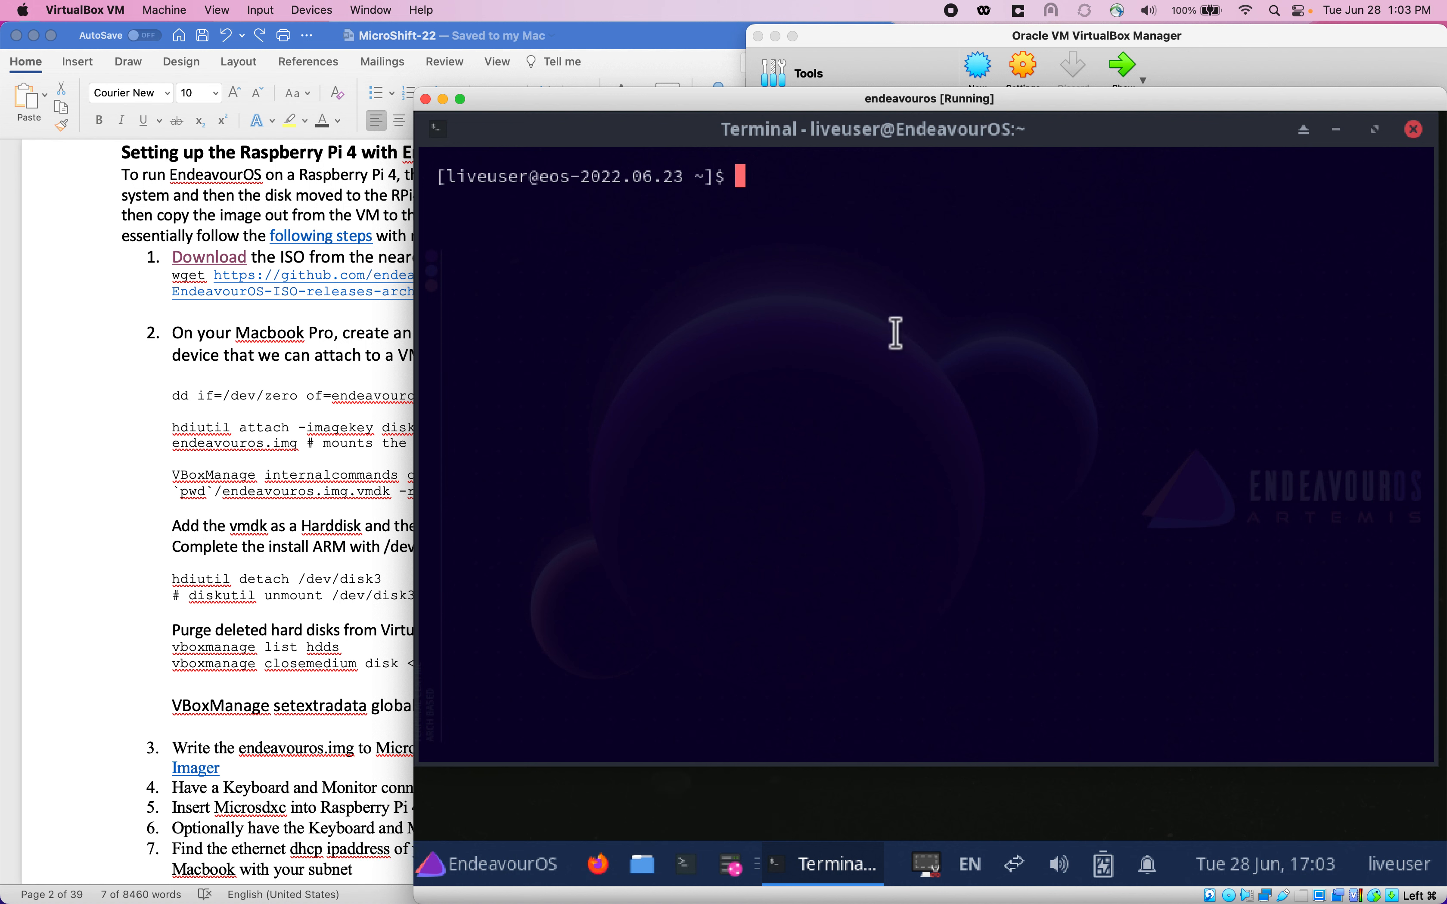
# Switch to the root shell with sudo su - and list the virtual machine's disks with fdisk -lu
pyautogui.write('sudo su -')
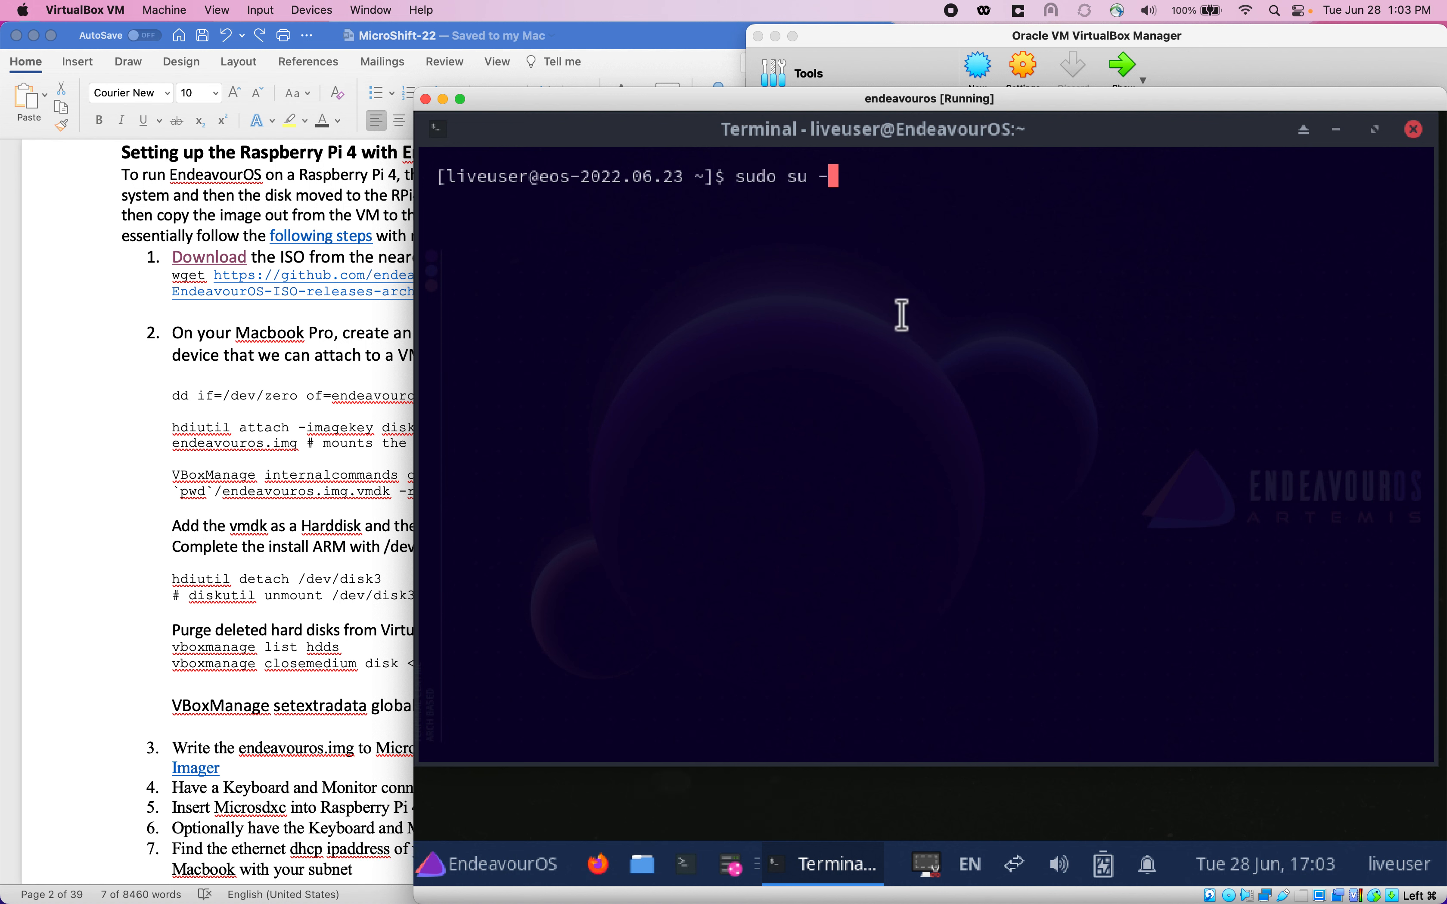
pyautogui.press('Return')
pyautogui.write('fdisk -lu')
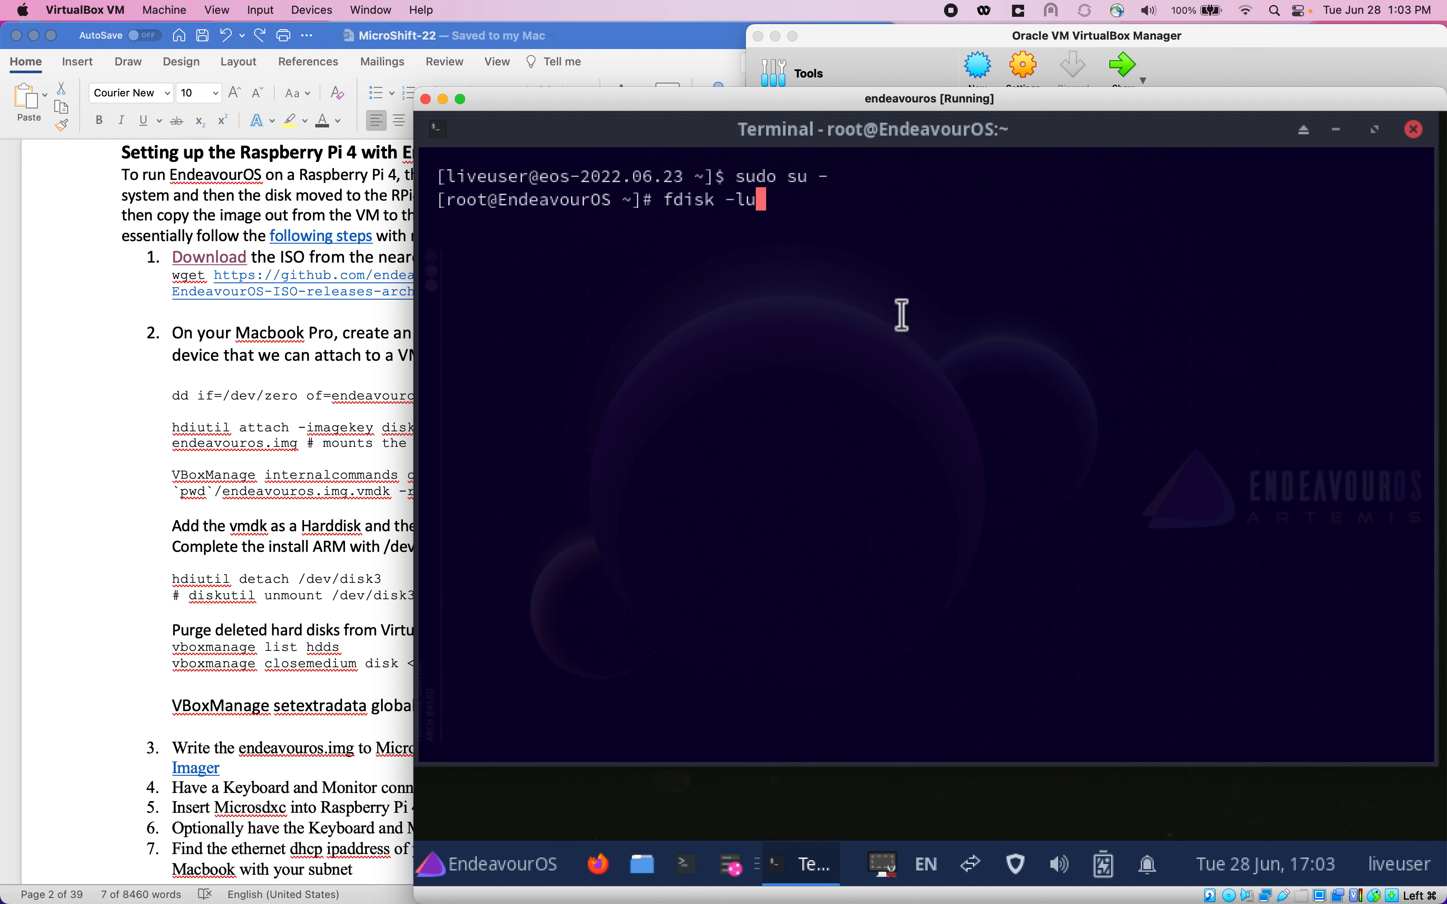
pyautogui.press('Return')
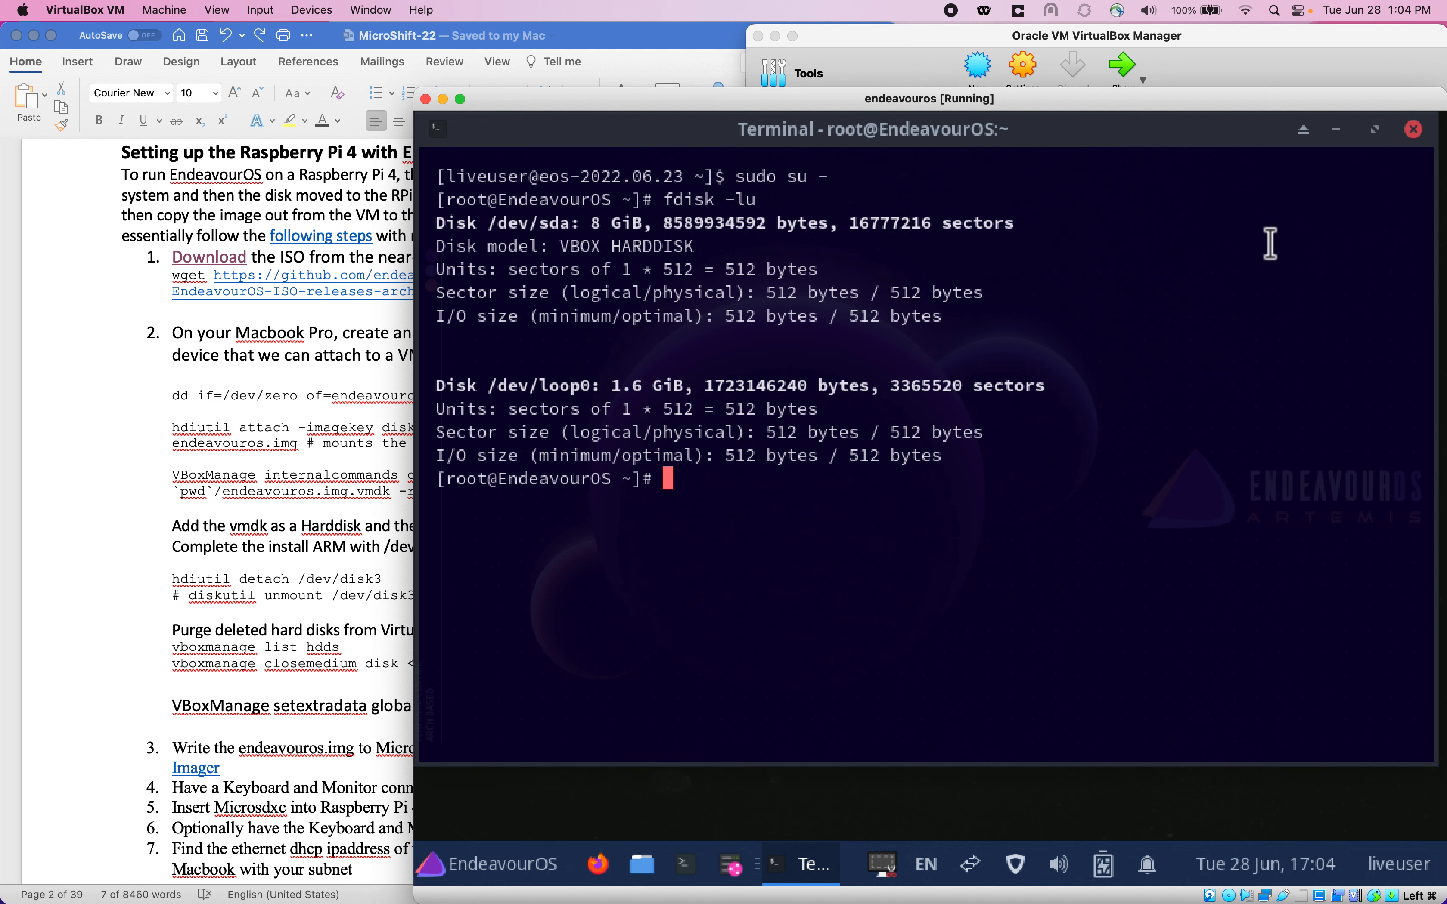
# Exit the root shell and the liveuser shell to close the terminal
pyautogui.click(1413, 129)
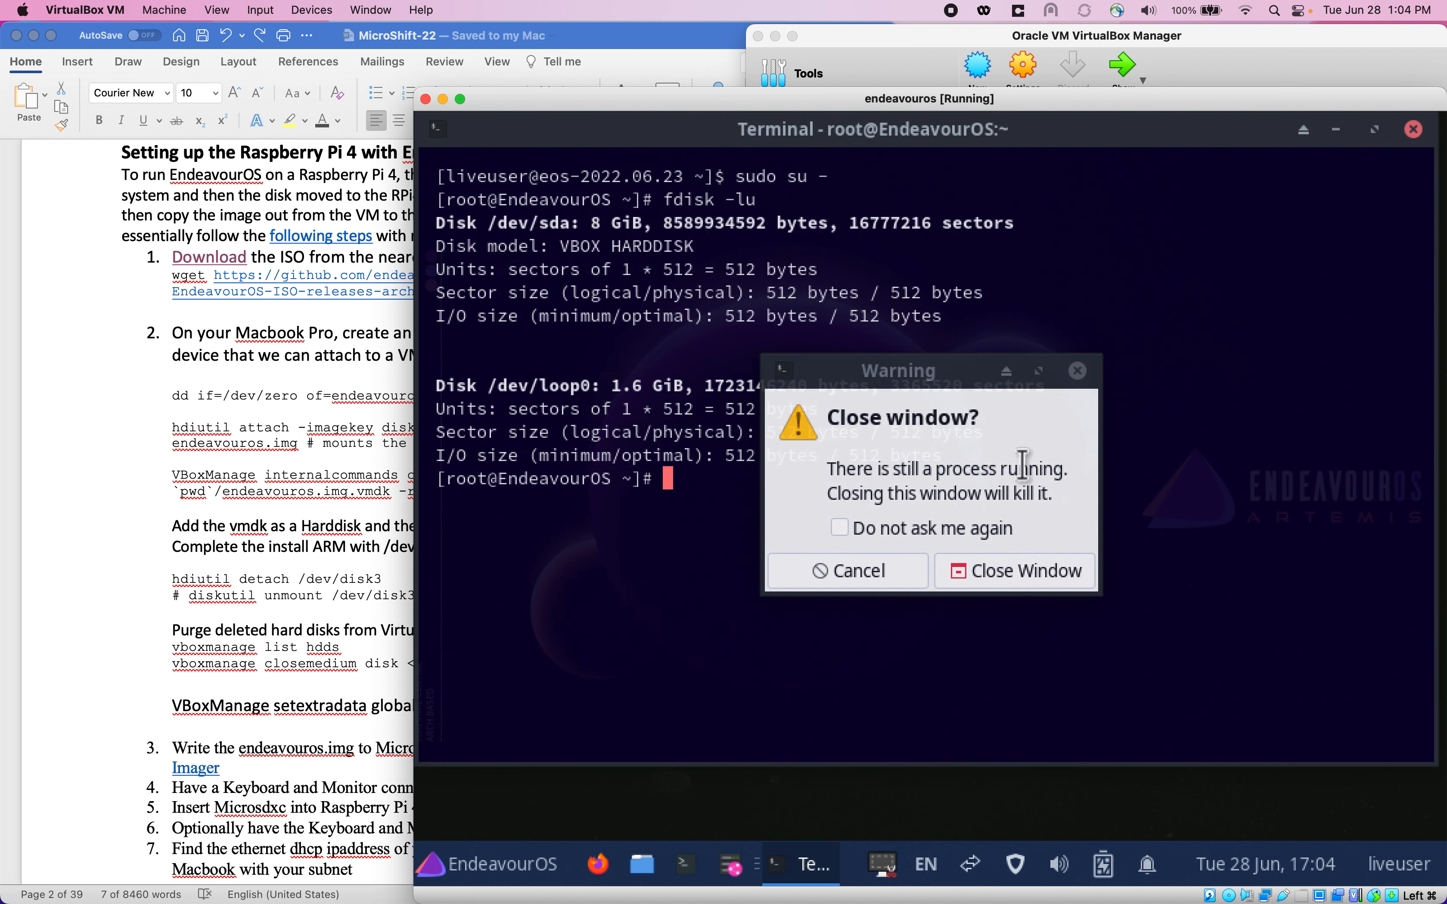
pyautogui.click(882, 571)
pyautogui.write('exit')
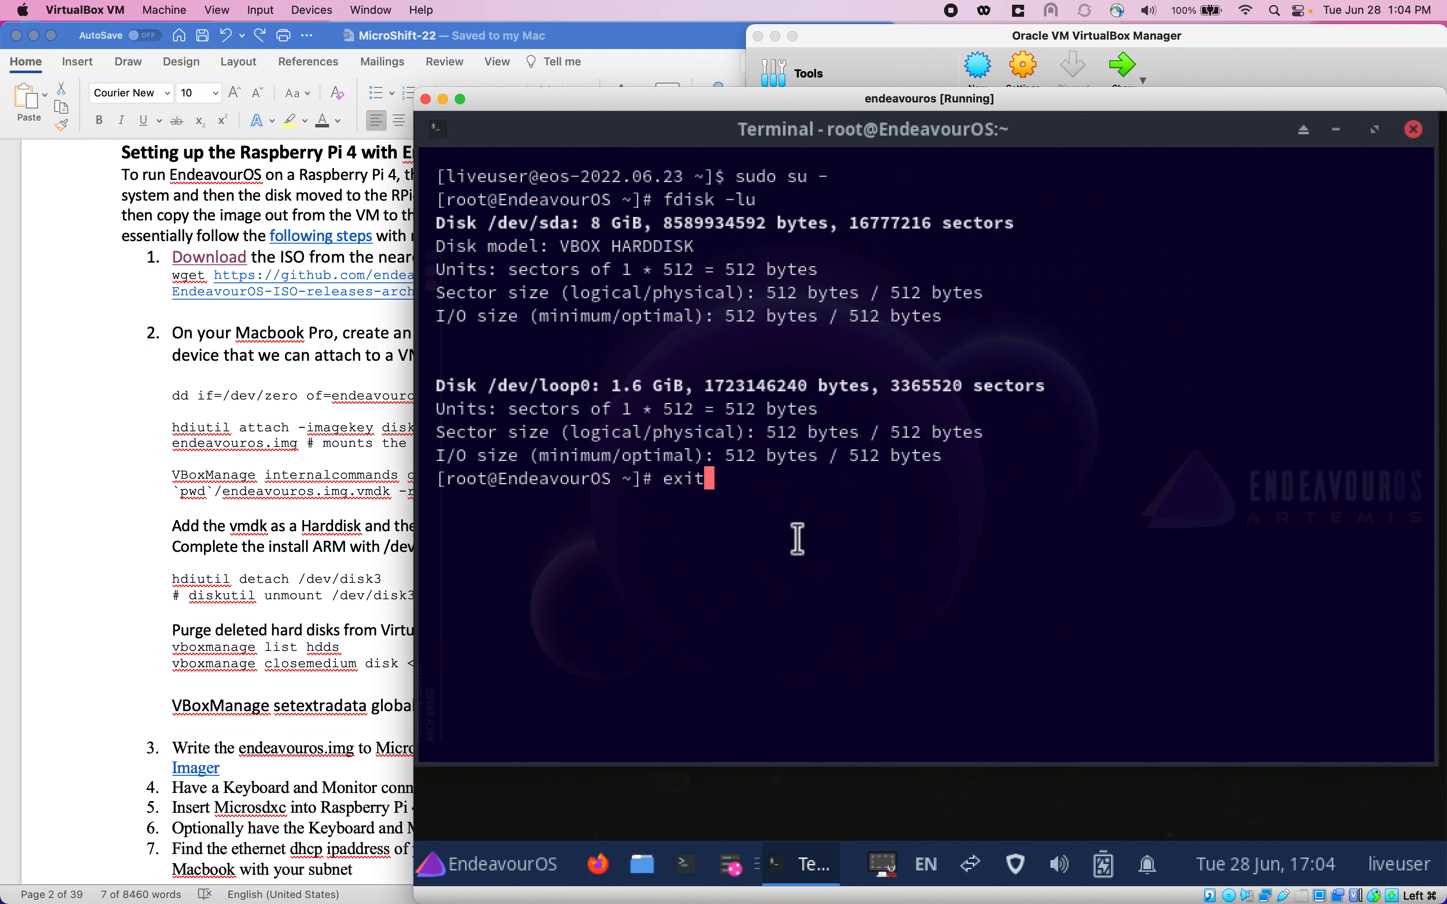
pyautogui.press('Return')
pyautogui.write('exit')
pyautogui.press('Return')
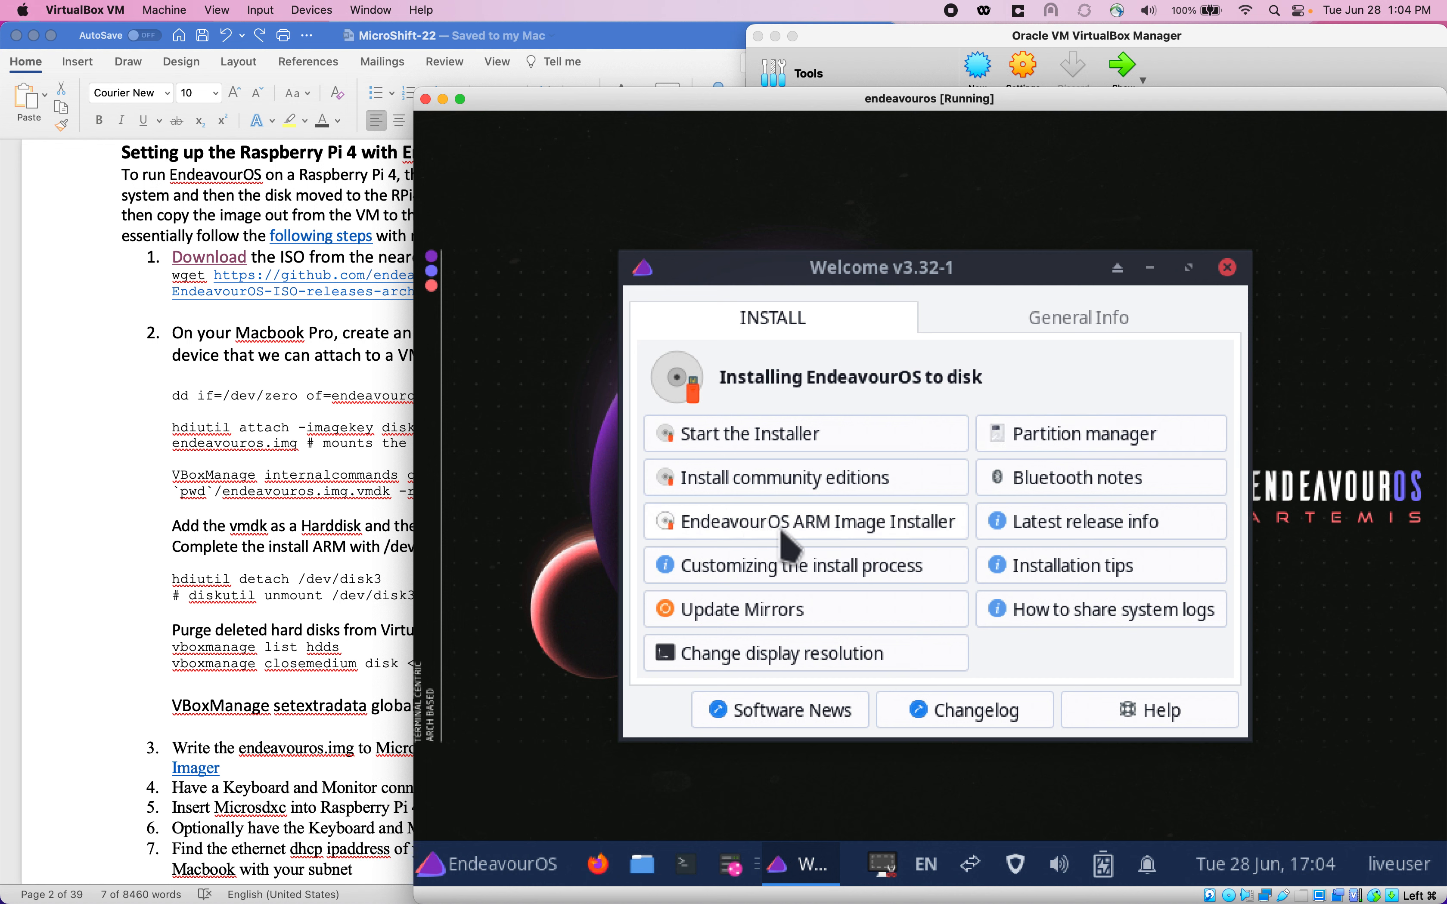
# Launch the EndeavourOS ARM Image Installer and start the ARM installation
pyautogui.click(811, 527)
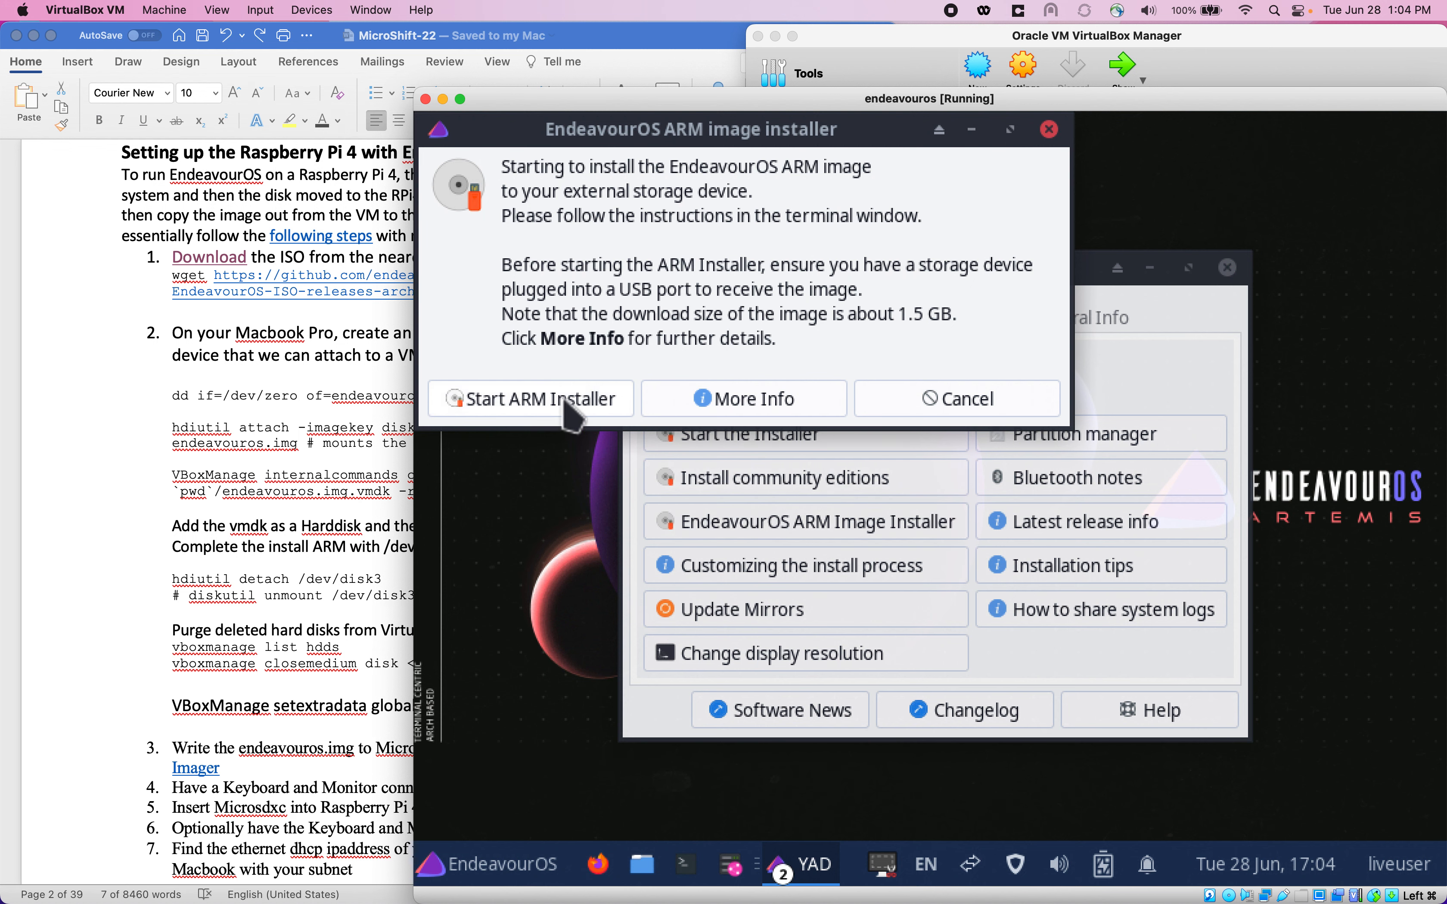
pyautogui.click(565, 406)
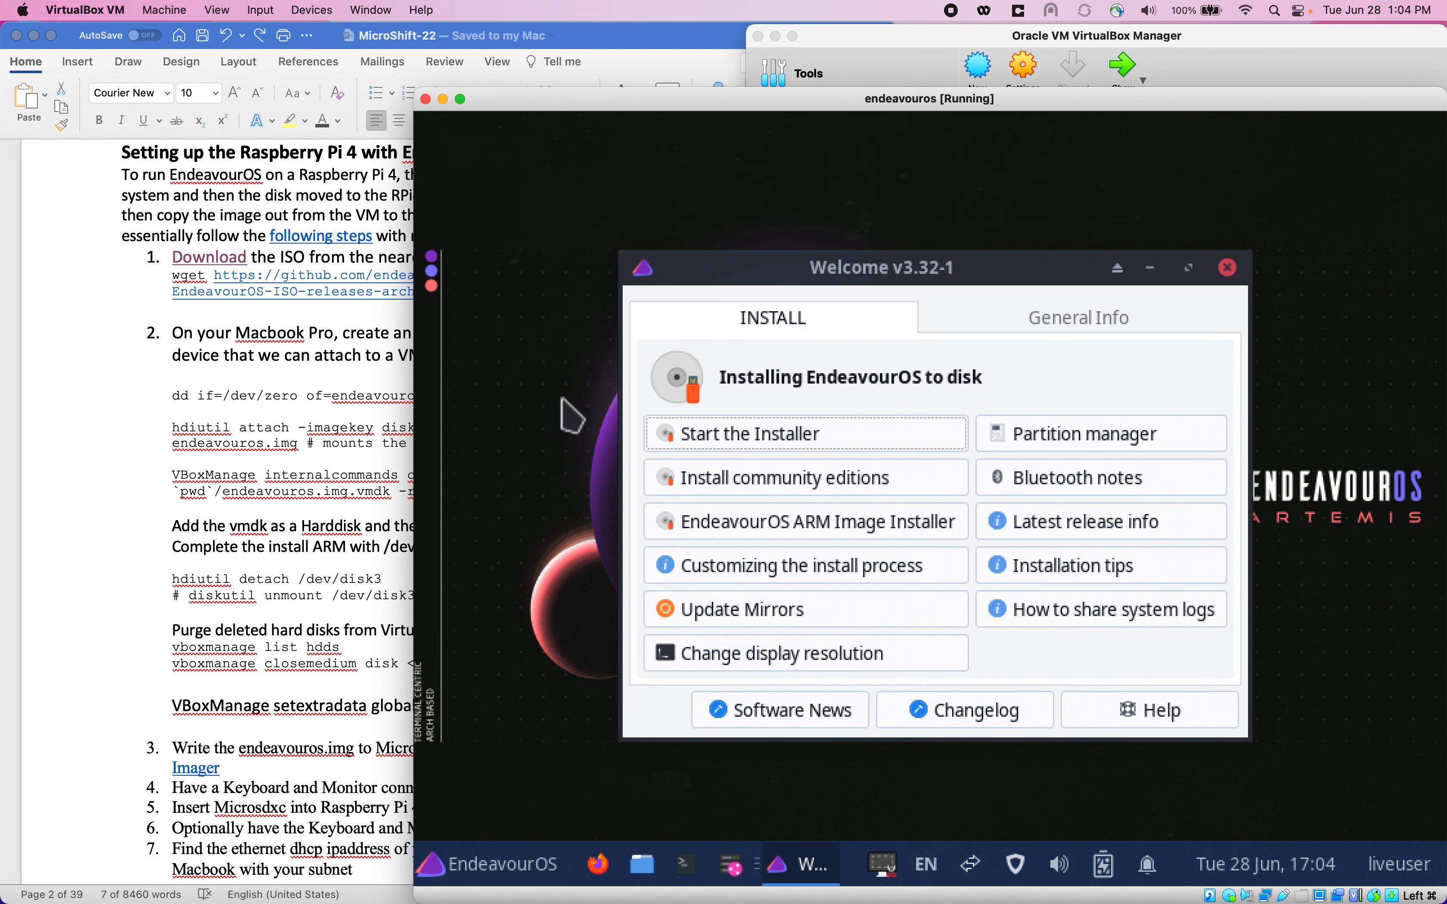
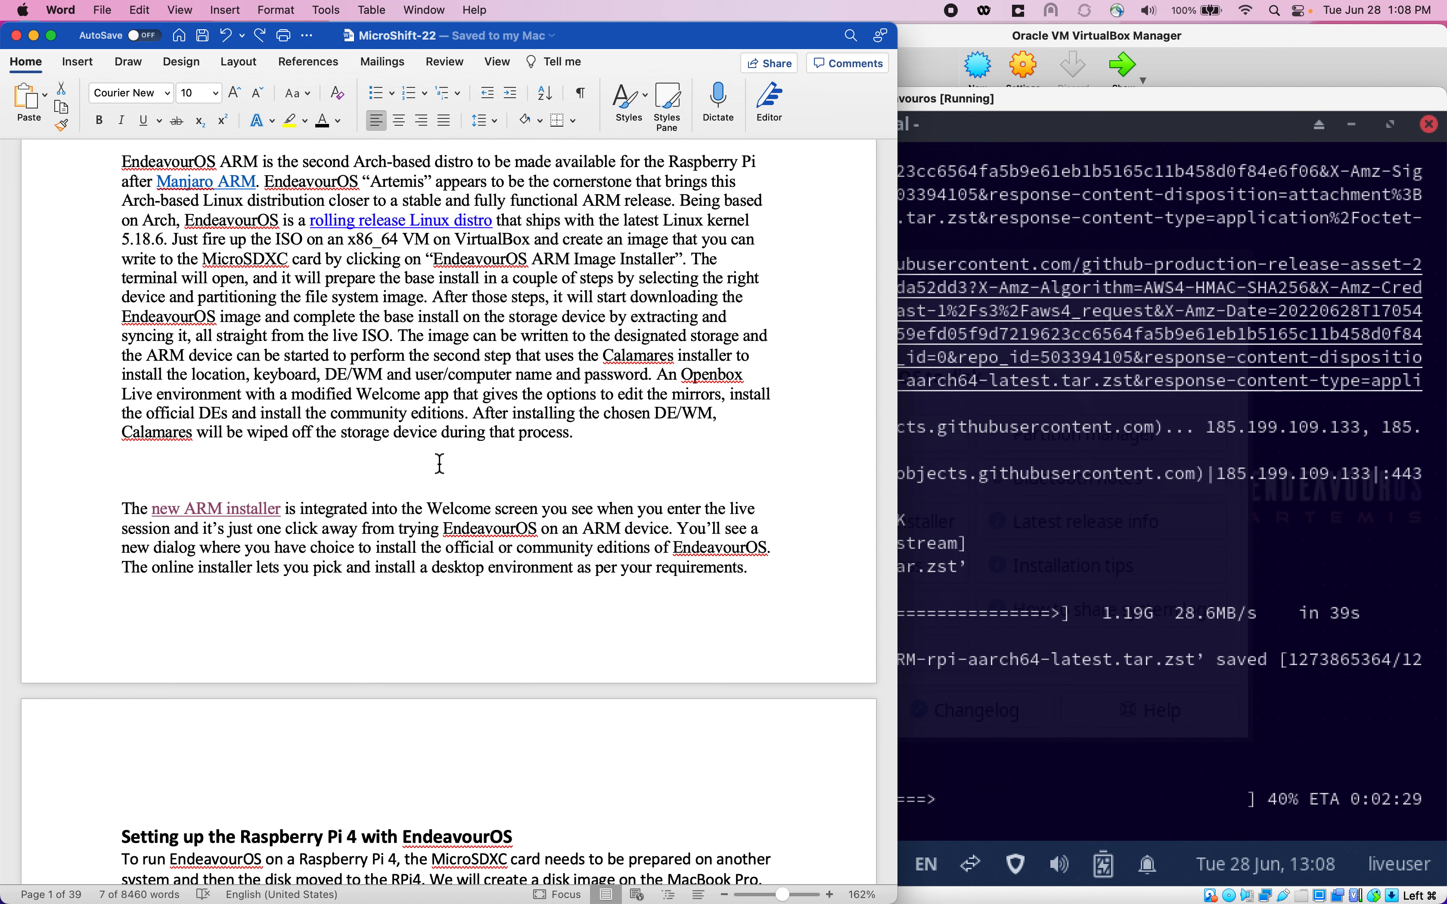
# Return to the endeavouros virtual machine, dismiss the finished installer script and close the Welcome window
pyautogui.click(1032, 101)
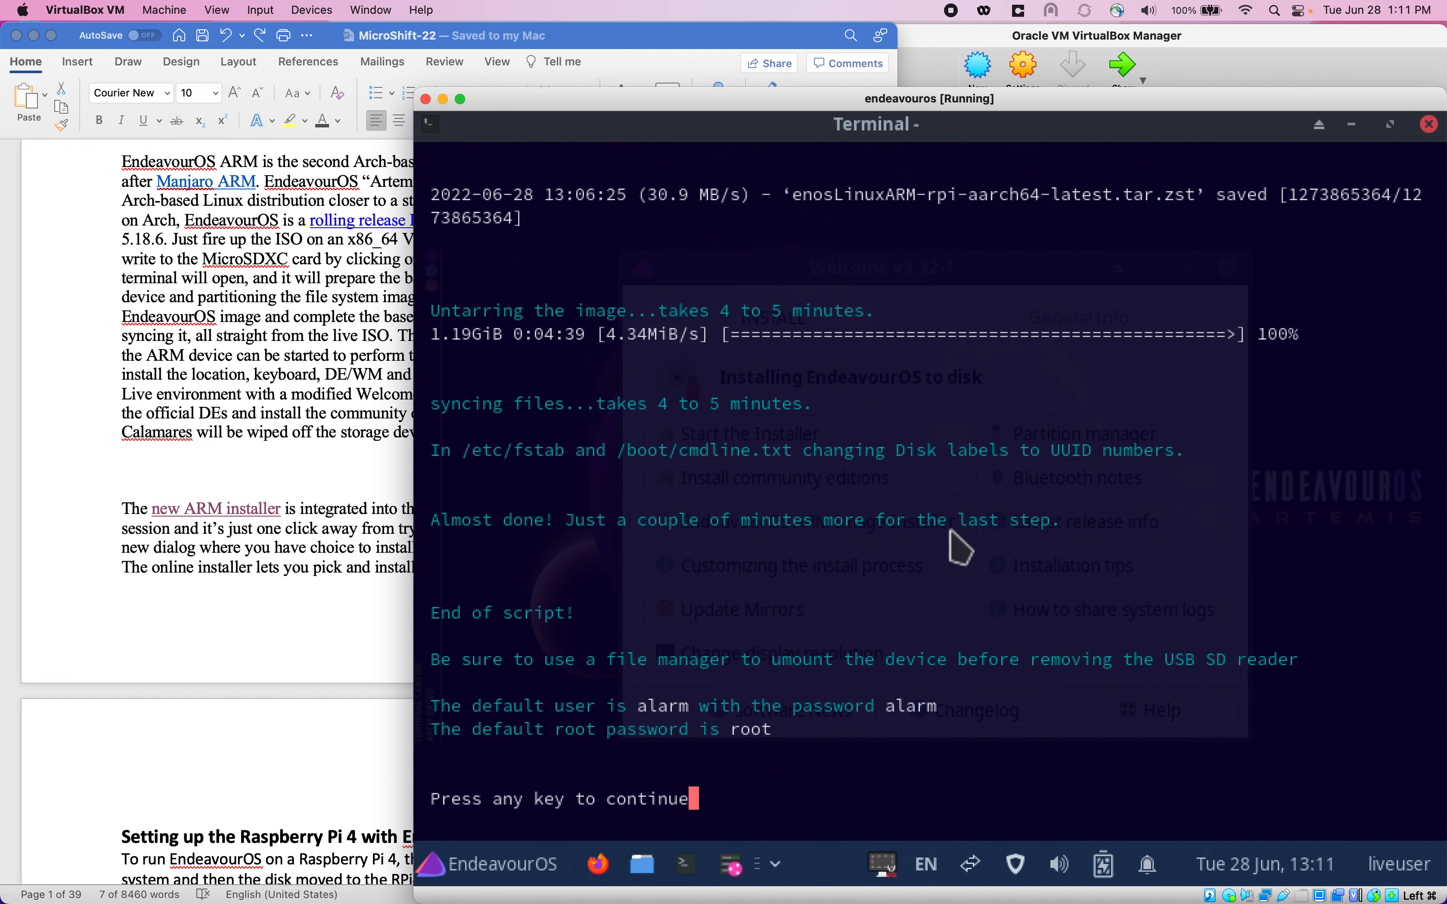
pyautogui.press('Return')
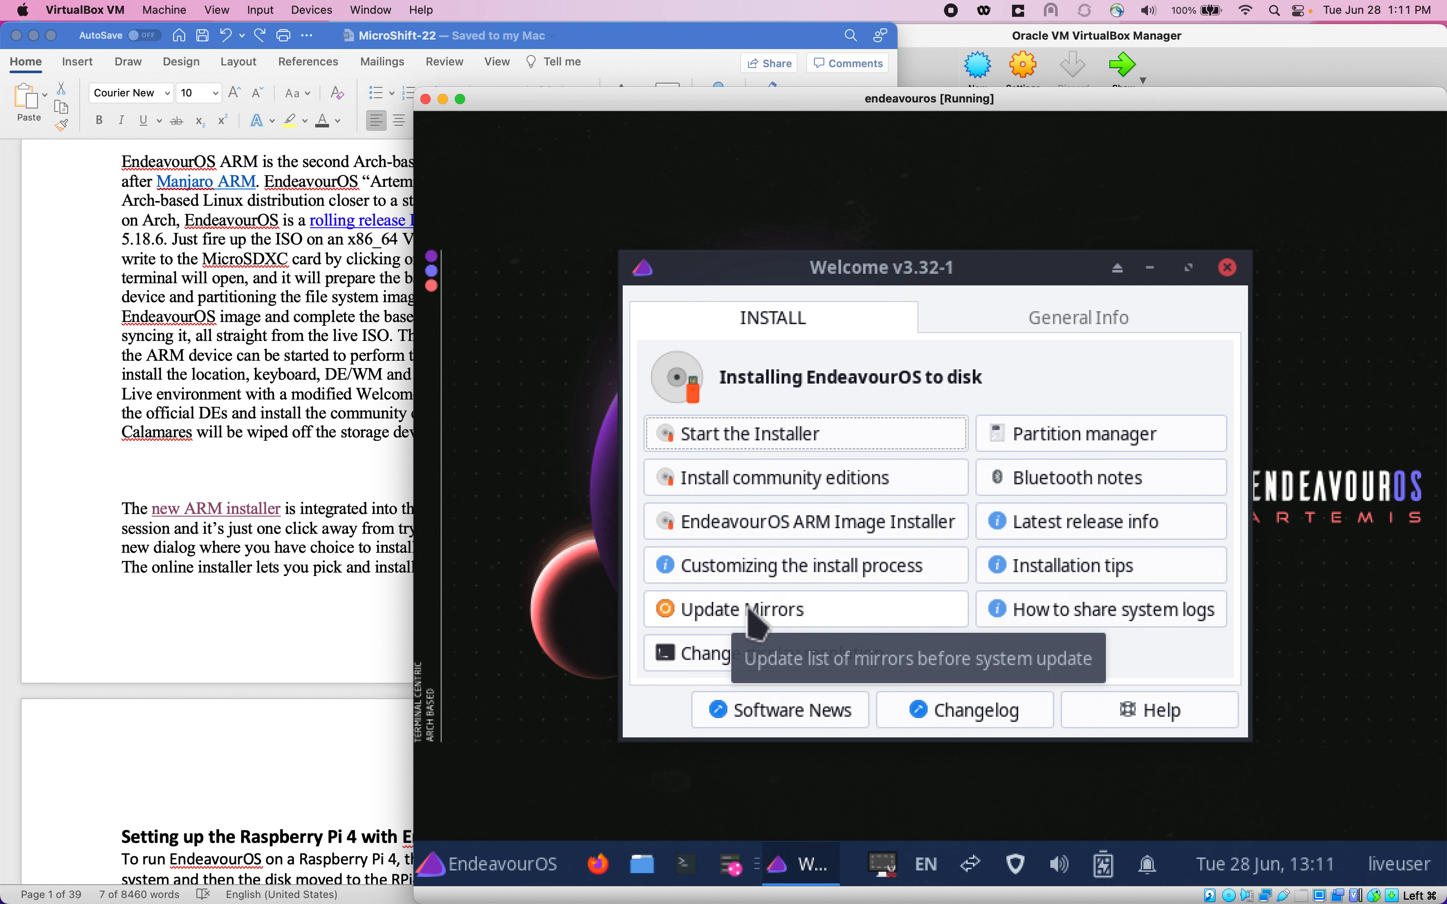
pyautogui.click(1226, 268)
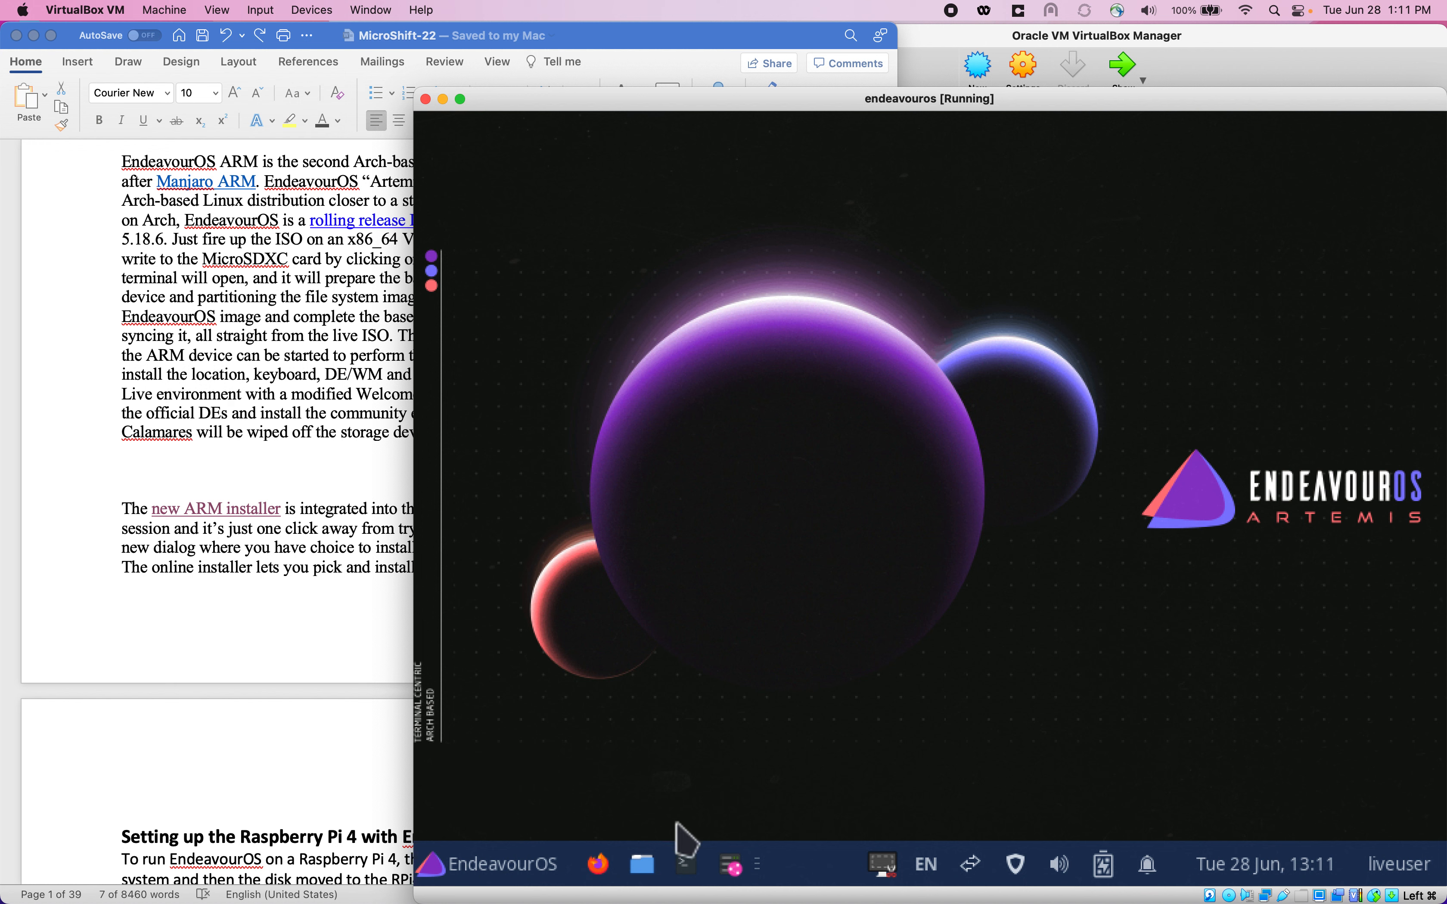
# Open a terminal in the live session and list the partitions on /dev/sda with sudo fdisk -lu
pyautogui.click(683, 860)
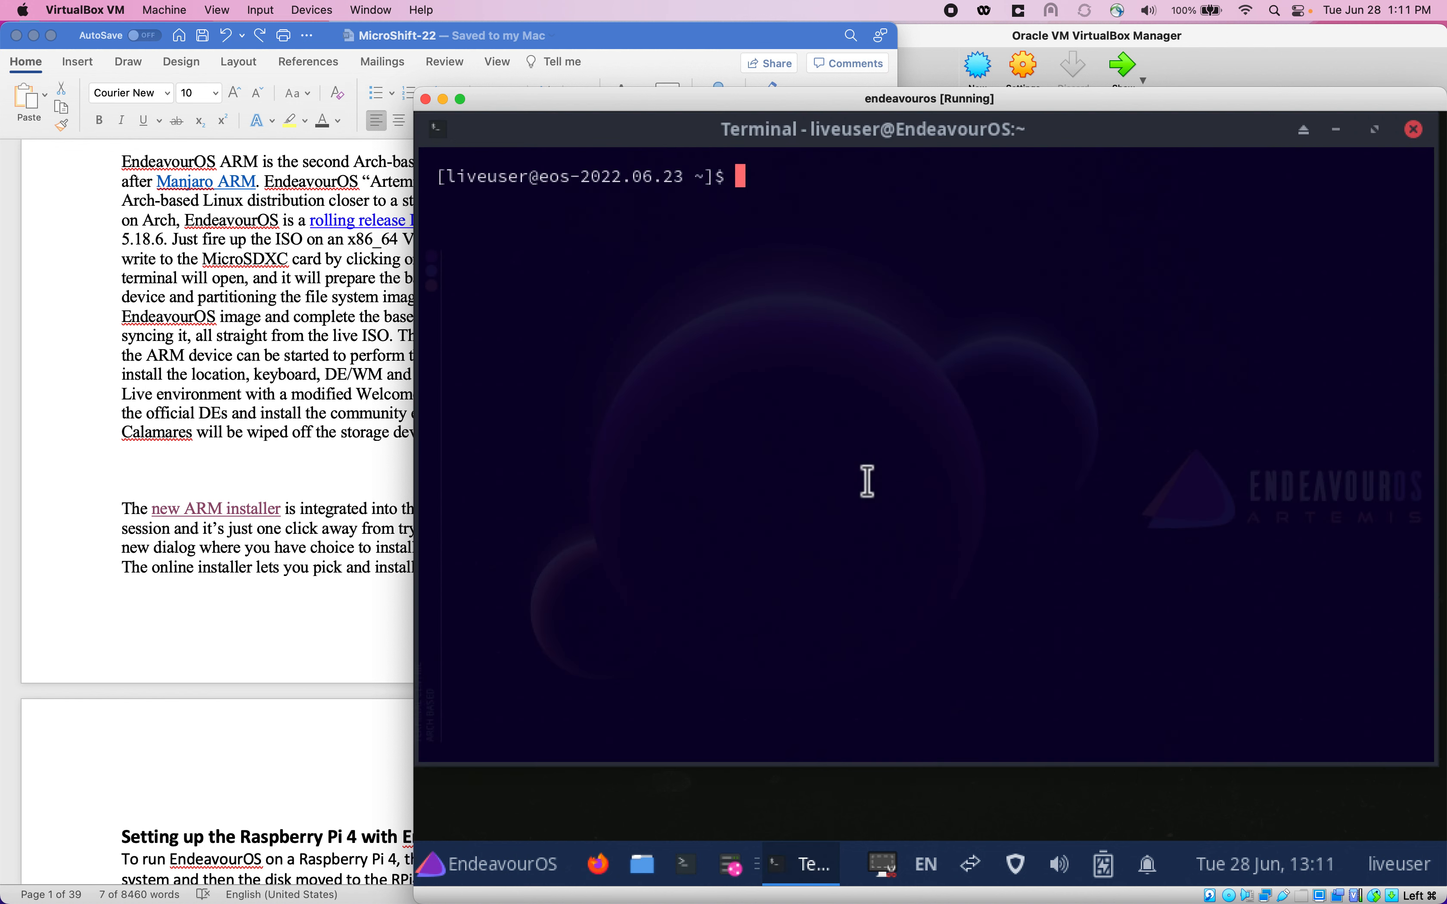
pyautogui.write('sudo fdisk -lu')
pyautogui.press('Return')
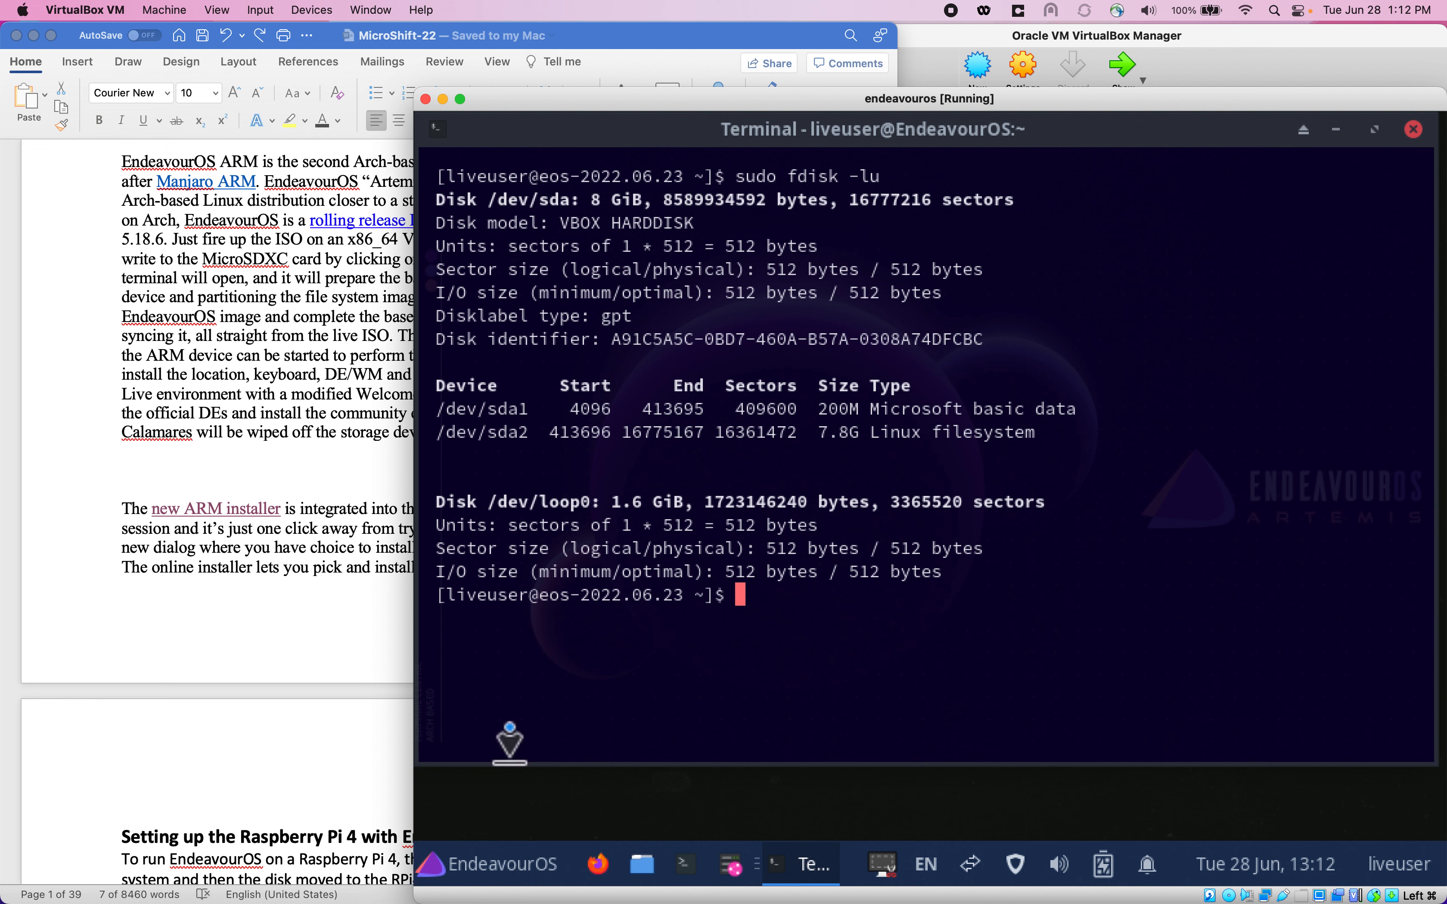
# Shut down the EndeavourOS live session in the virtual machine
pyautogui.click(471, 862)
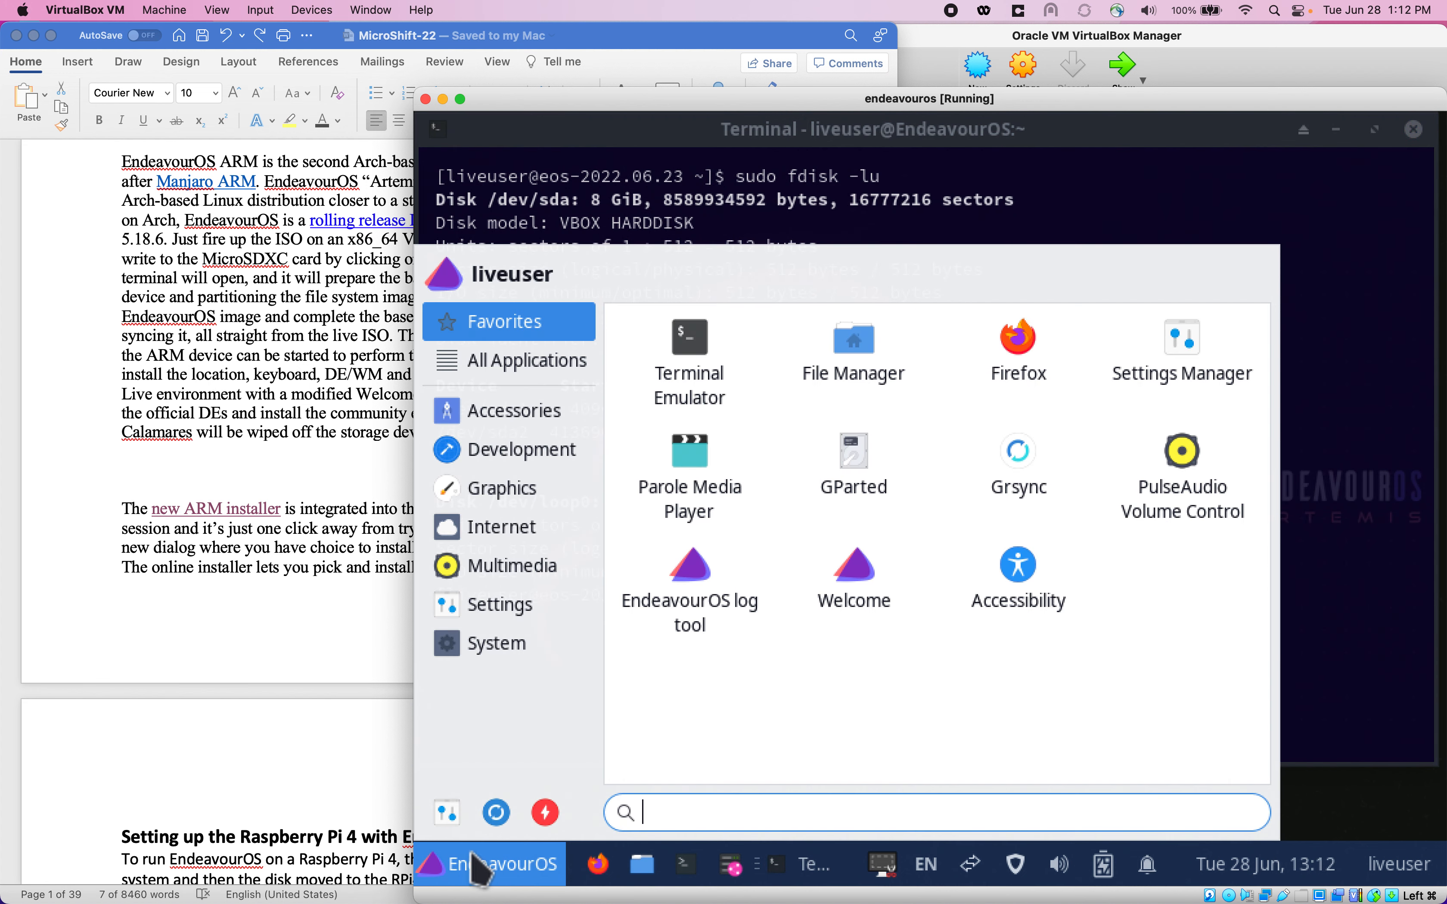
pyautogui.click(549, 812)
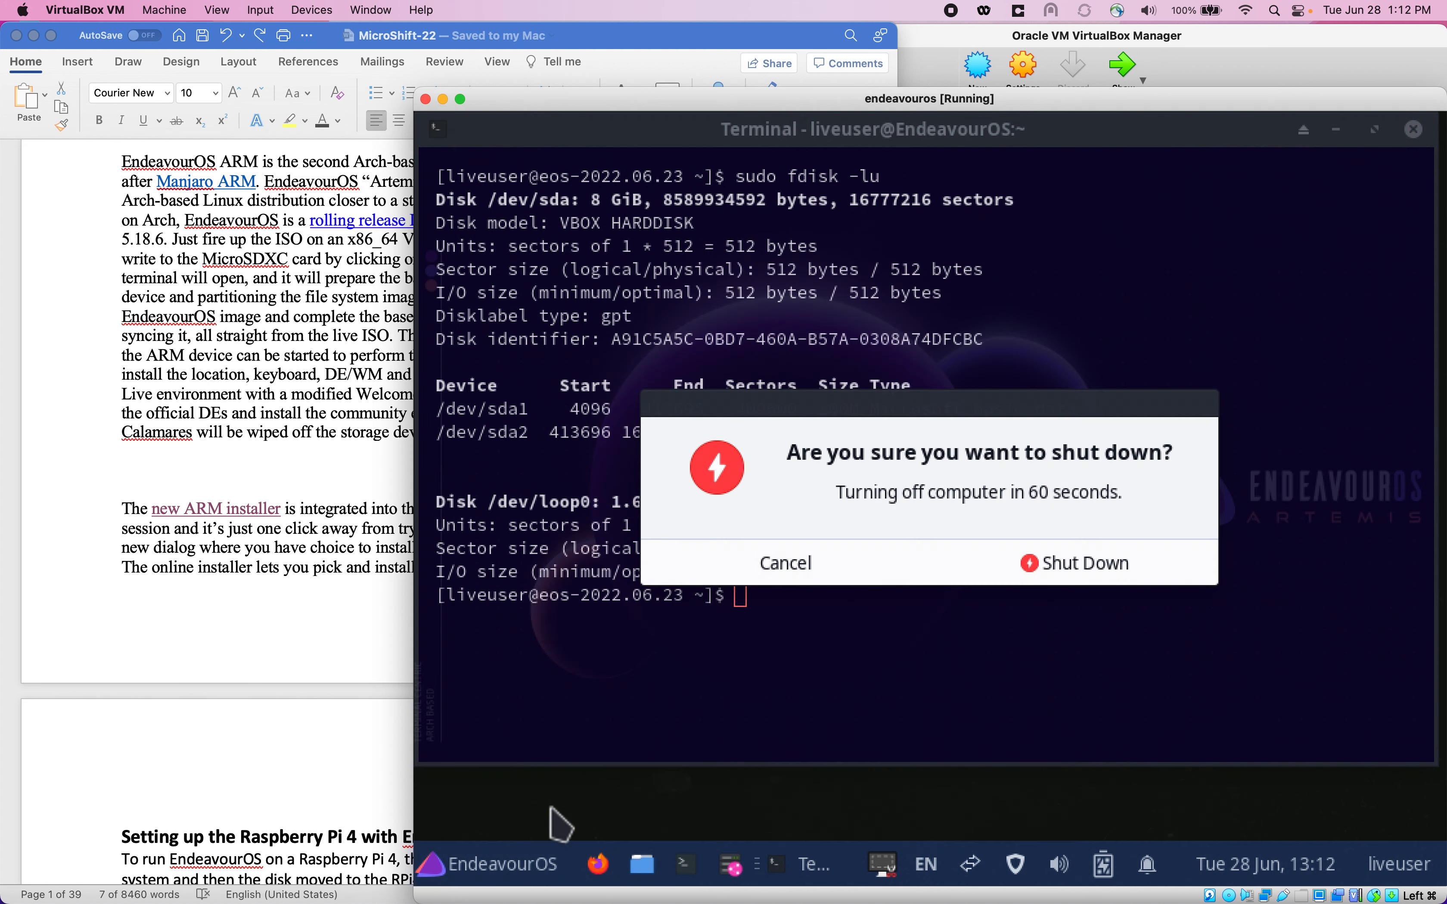
pyautogui.click(1062, 564)
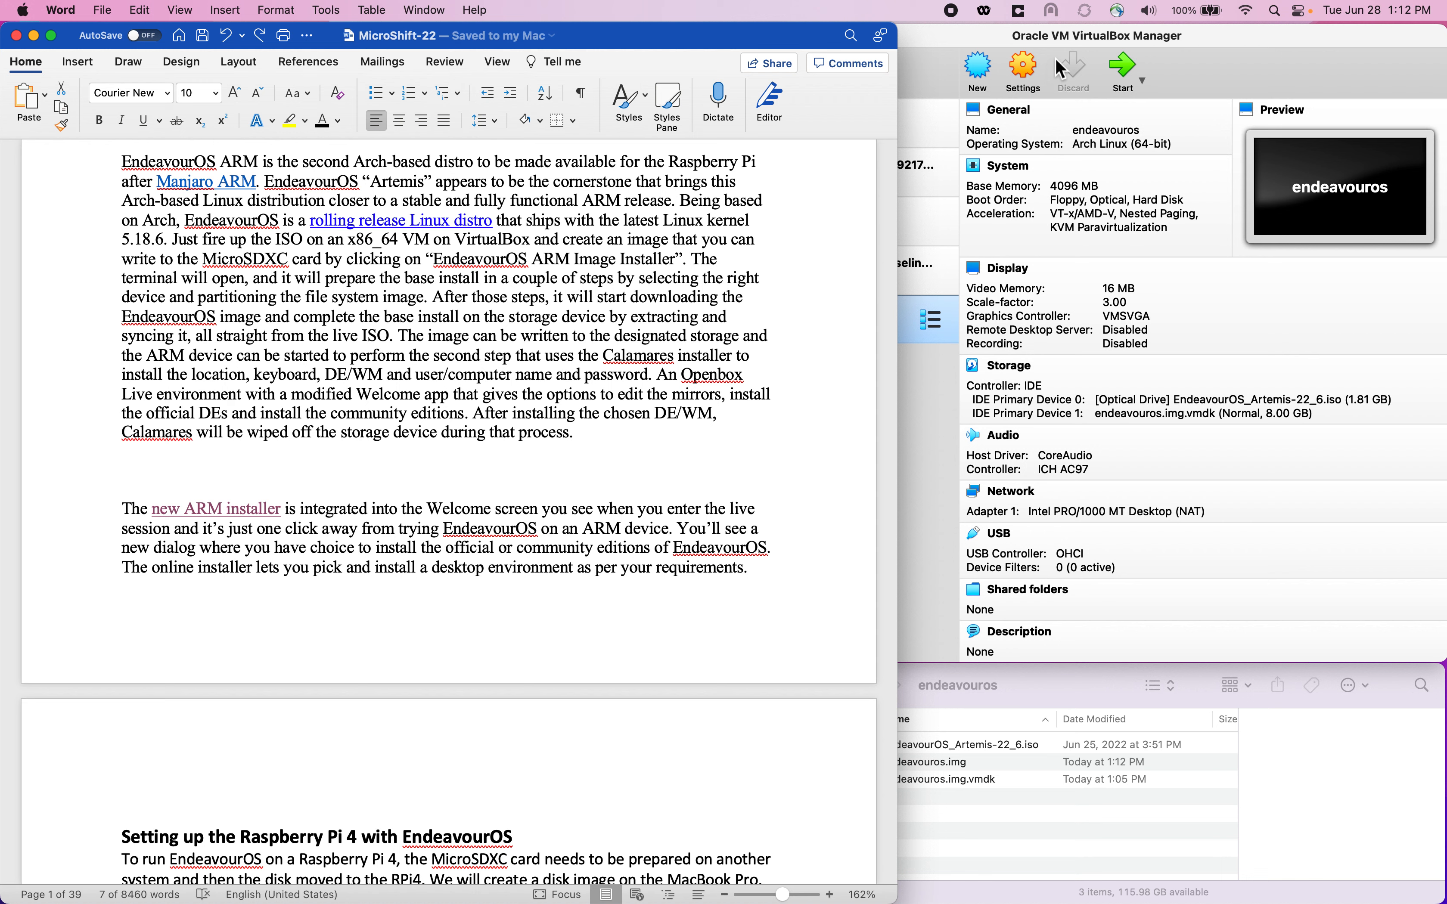
# Remove endeavouros.img.vmdk and the EndeavourOS_Artemis-22_6.iso optical drive from the endeavouros machine's storage and save the settings
pyautogui.click(1206, 43)
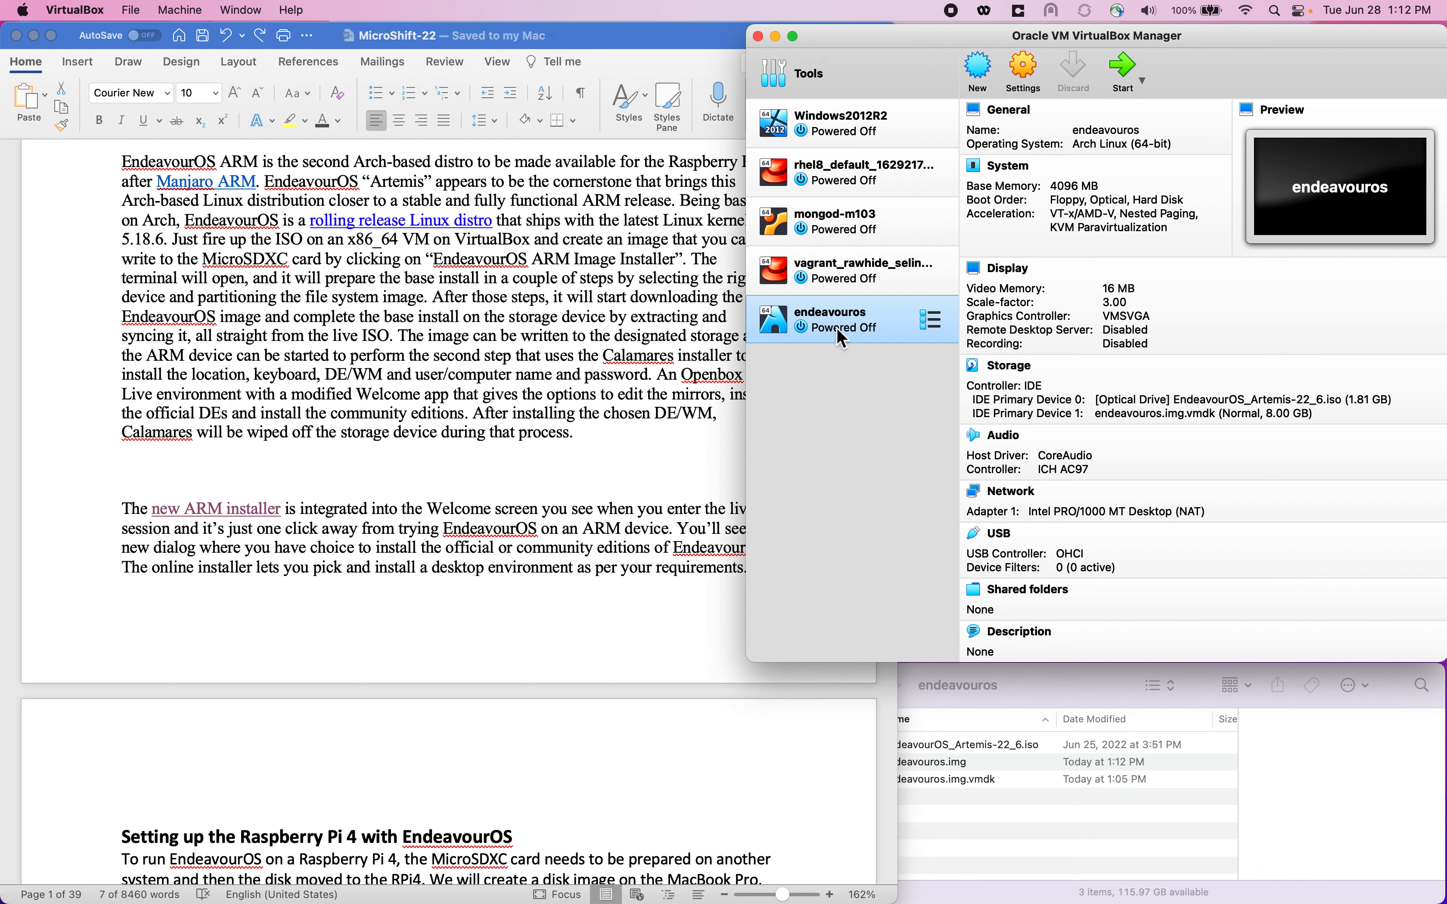
pyautogui.click(1024, 72)
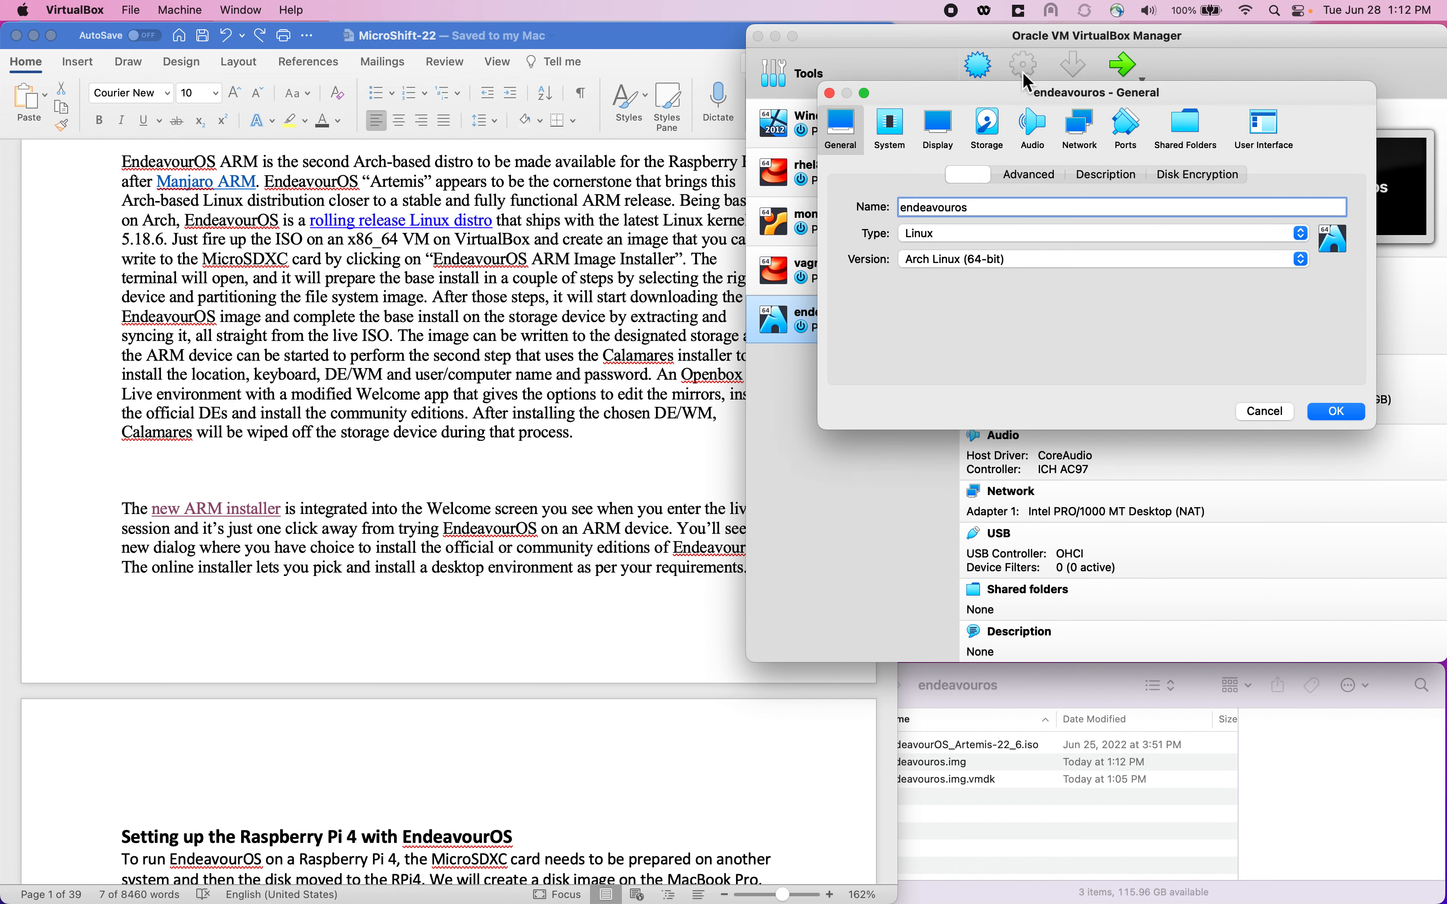
pyautogui.click(987, 140)
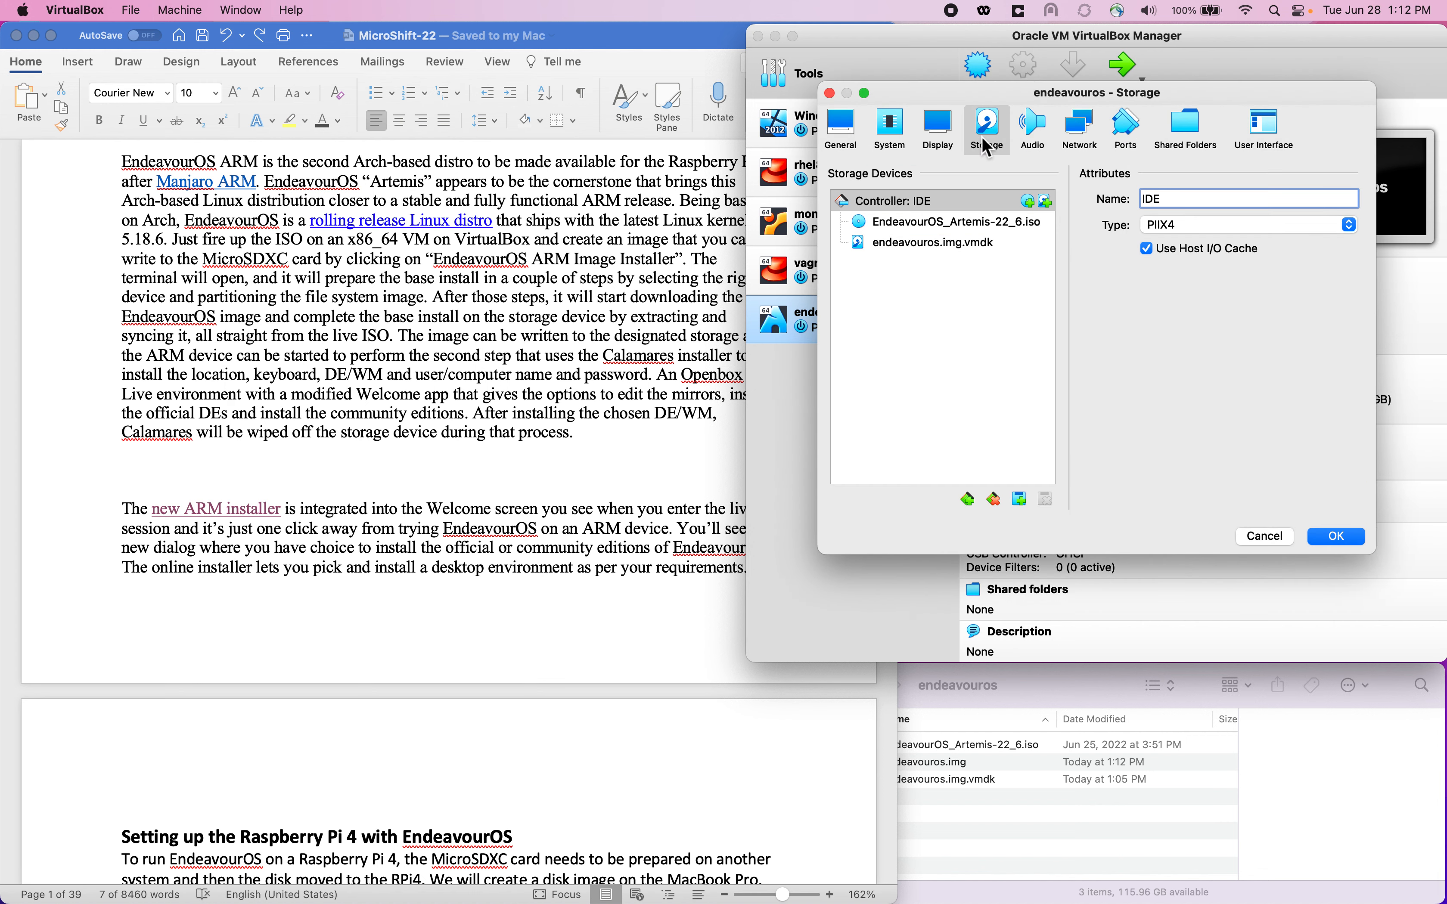
pyautogui.click(953, 242)
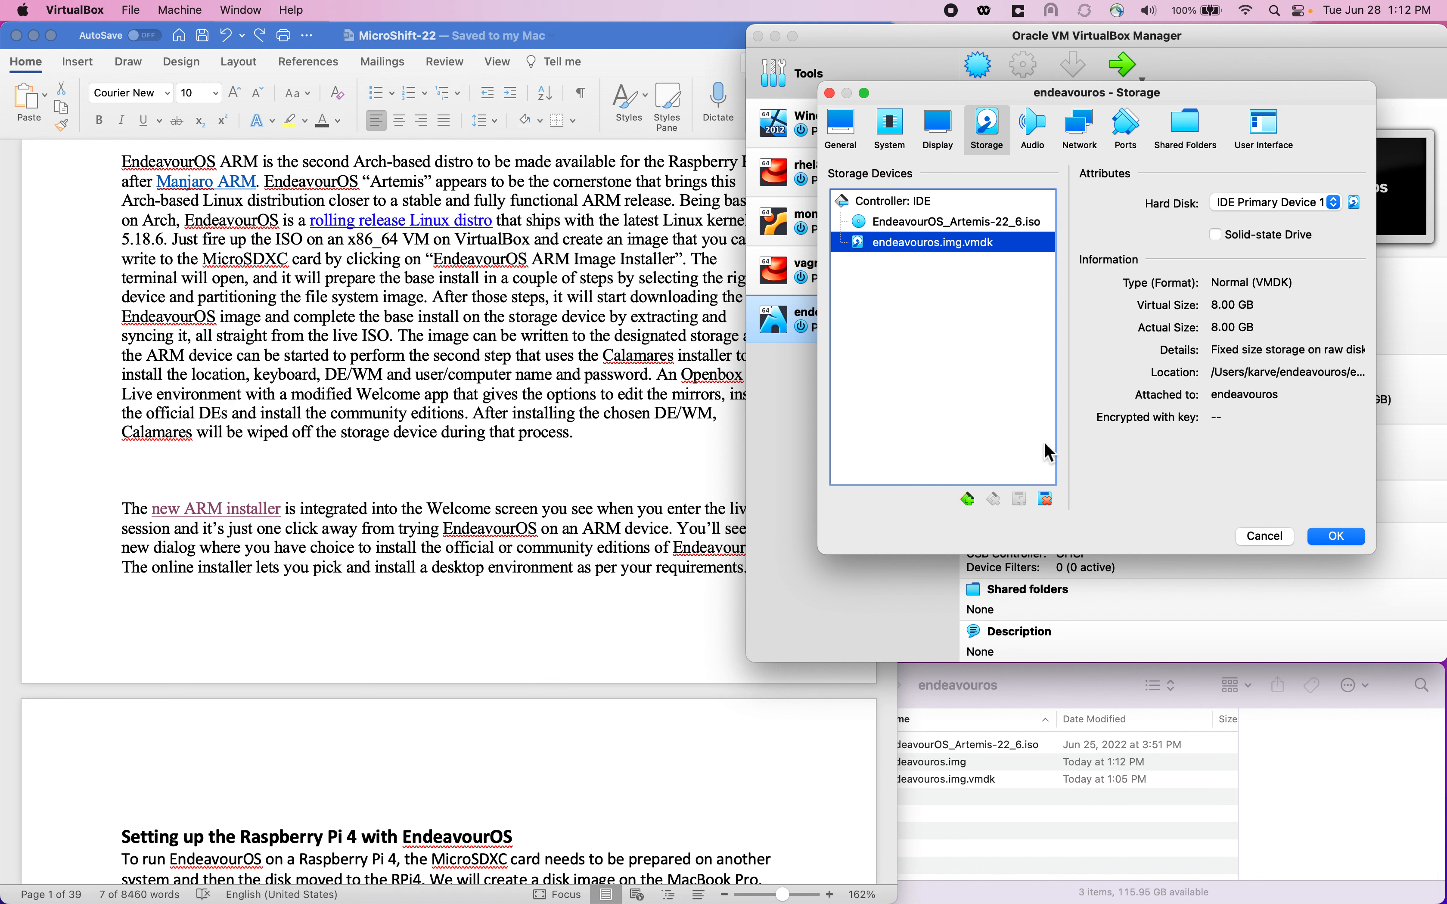
pyautogui.click(1045, 501)
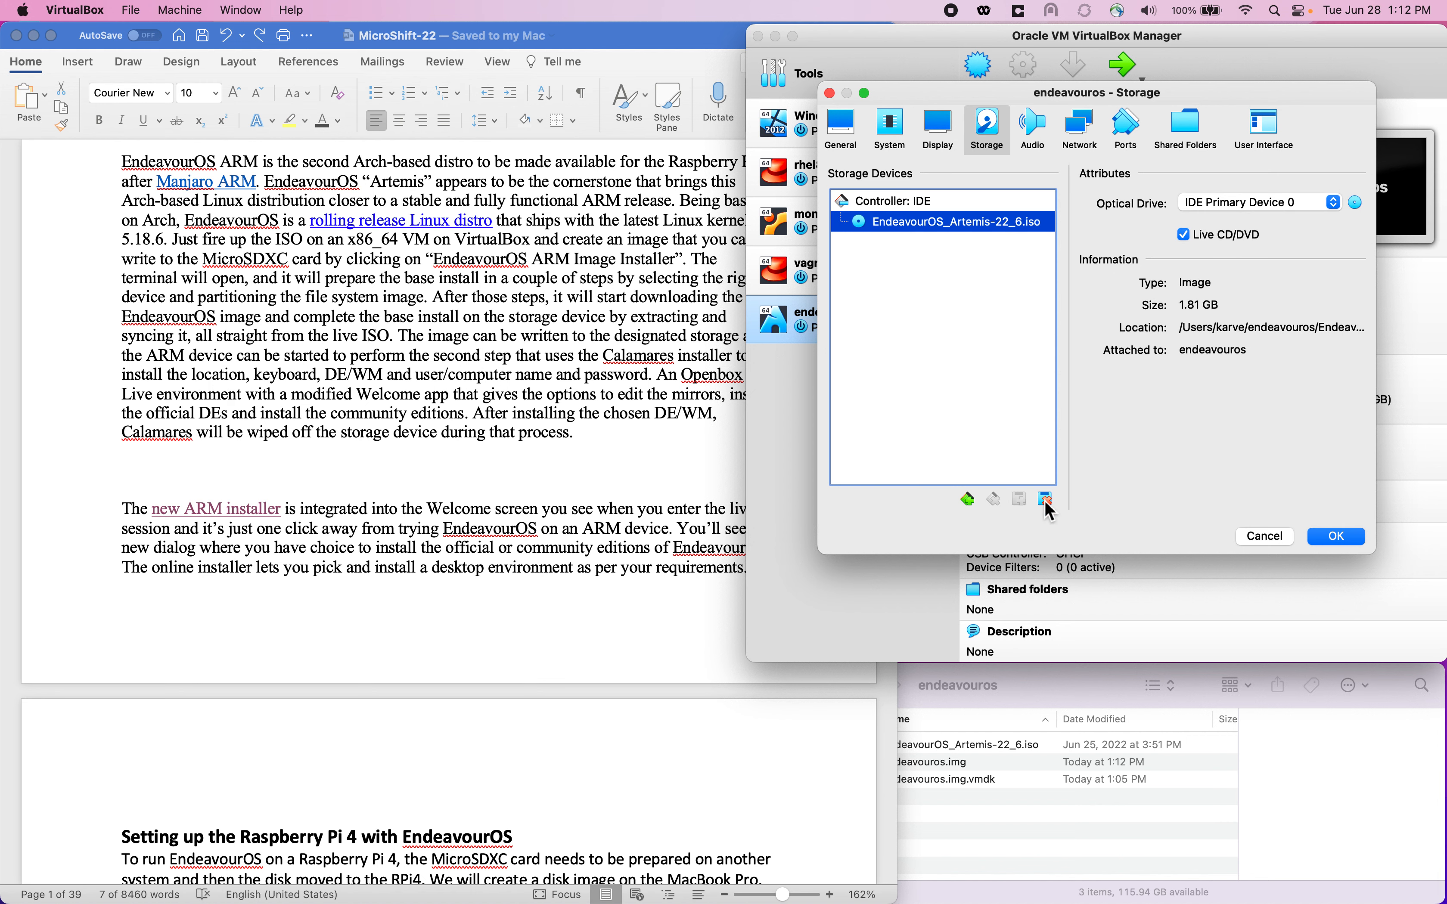
pyautogui.click(1043, 499)
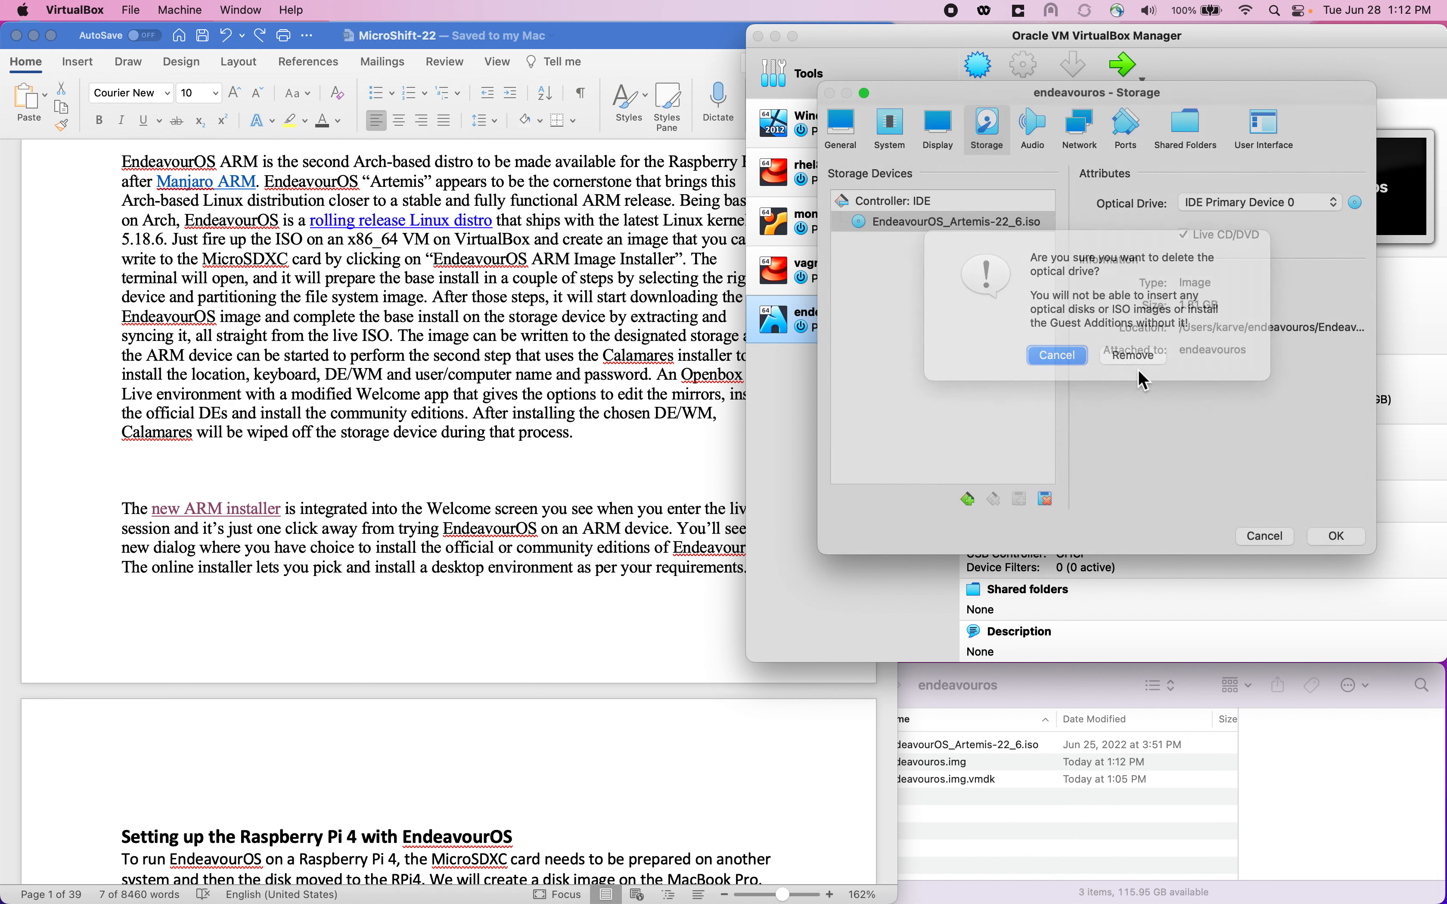
pyautogui.click(1135, 364)
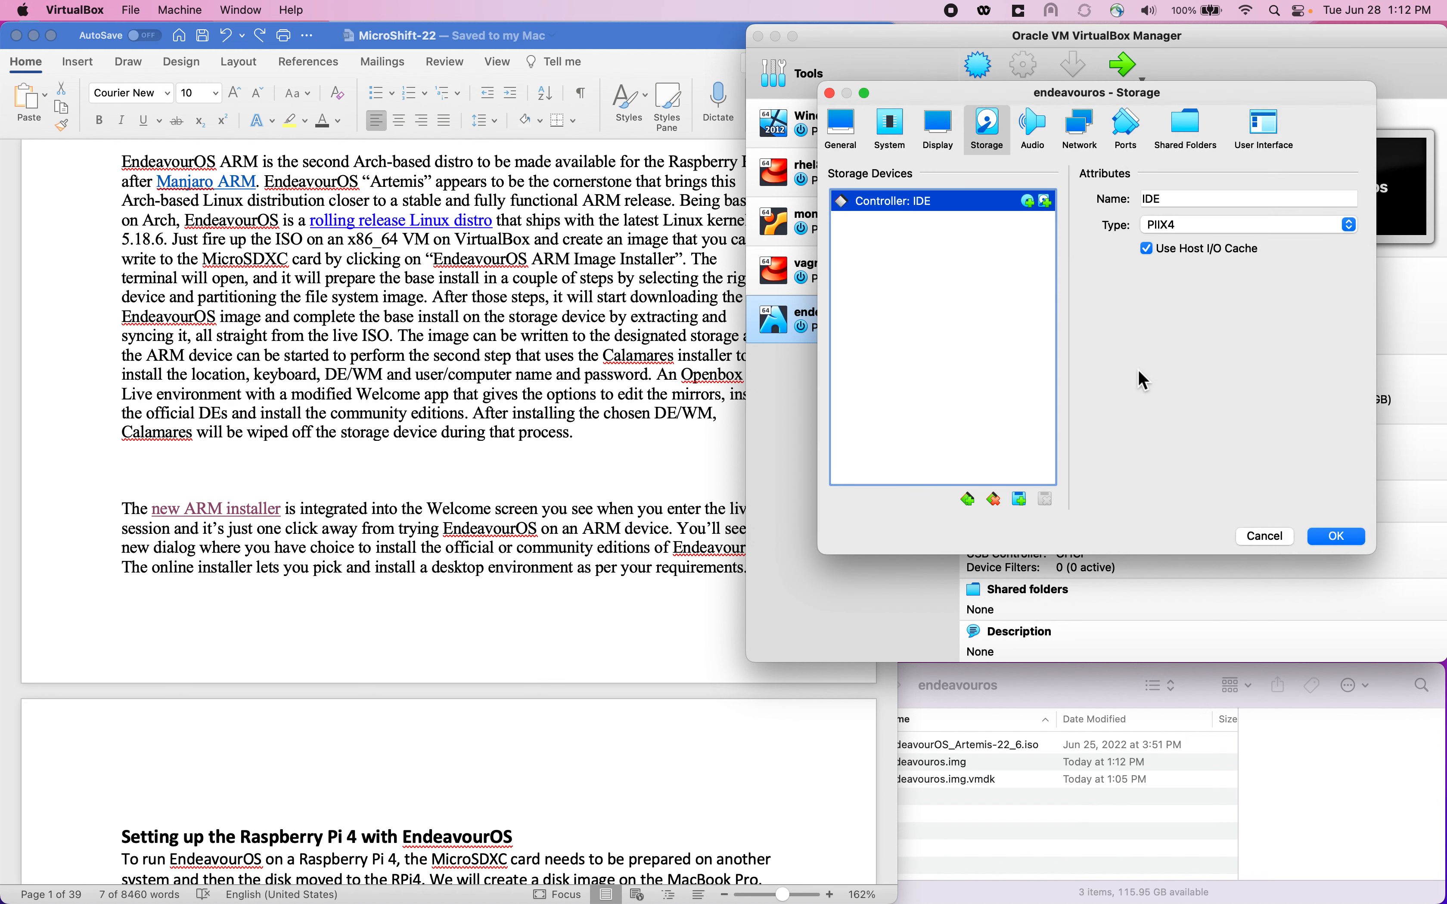
pyautogui.click(1337, 537)
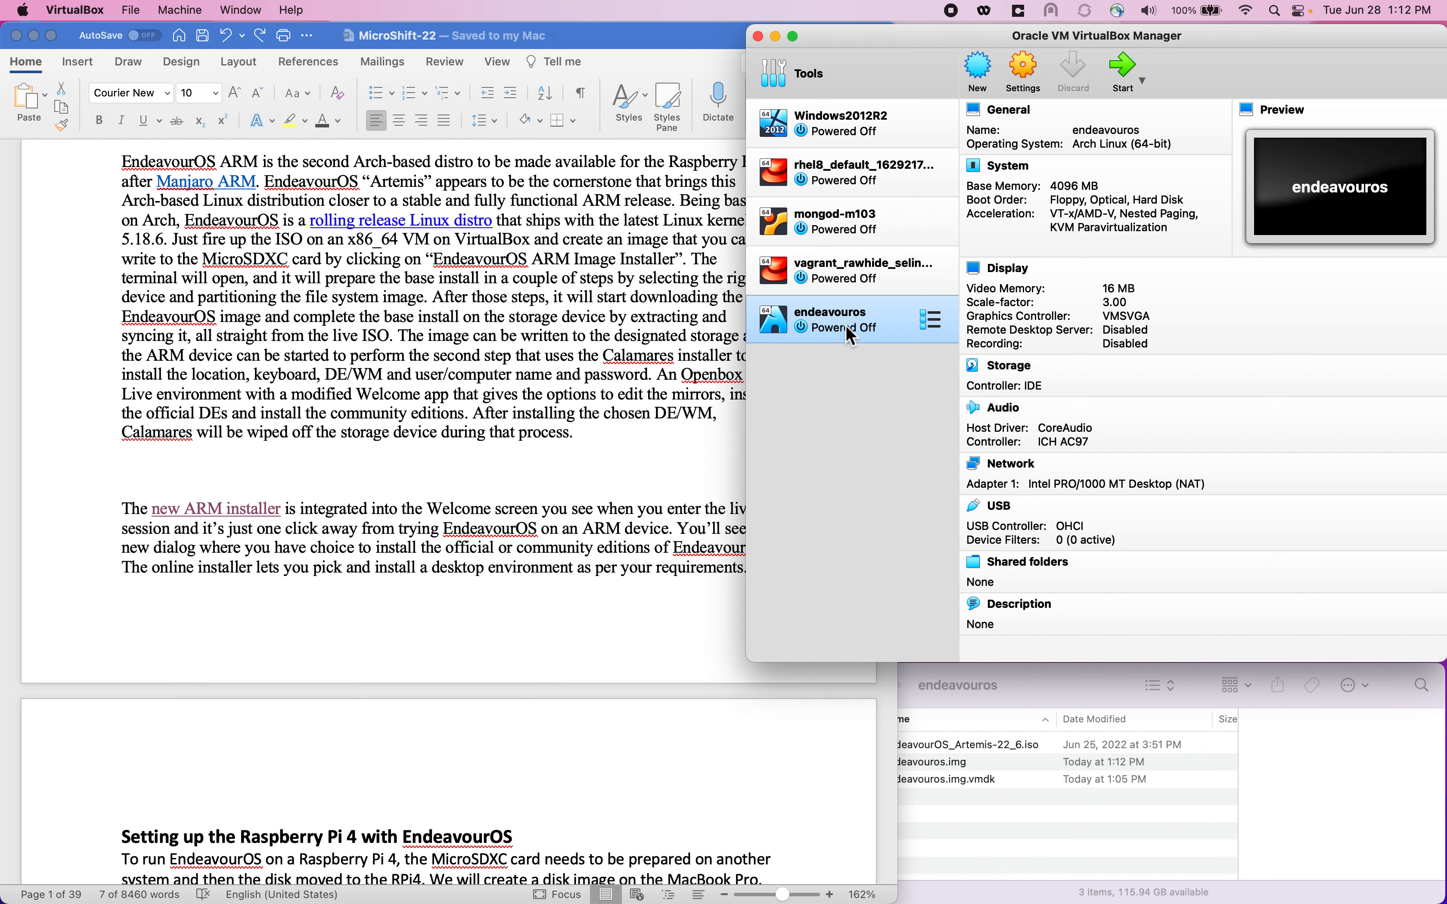
# Remove the endeavouros virtual machine from VirtualBox Manager
pyautogui.rightClick(848, 327)
pyautogui.moveTo(912, 444)
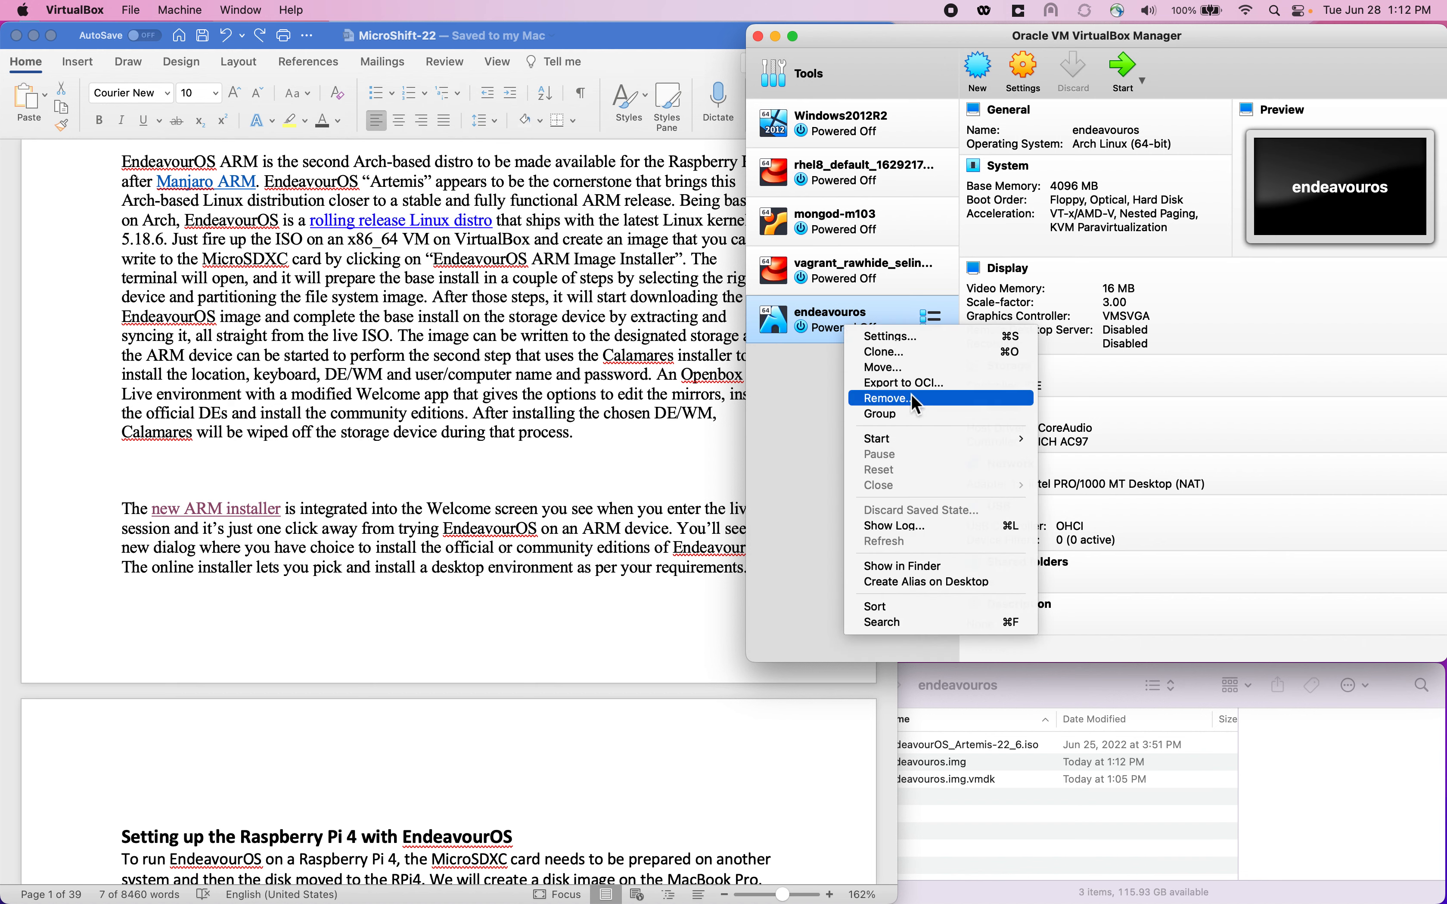
pyautogui.click(911, 396)
pyautogui.click(1181, 398)
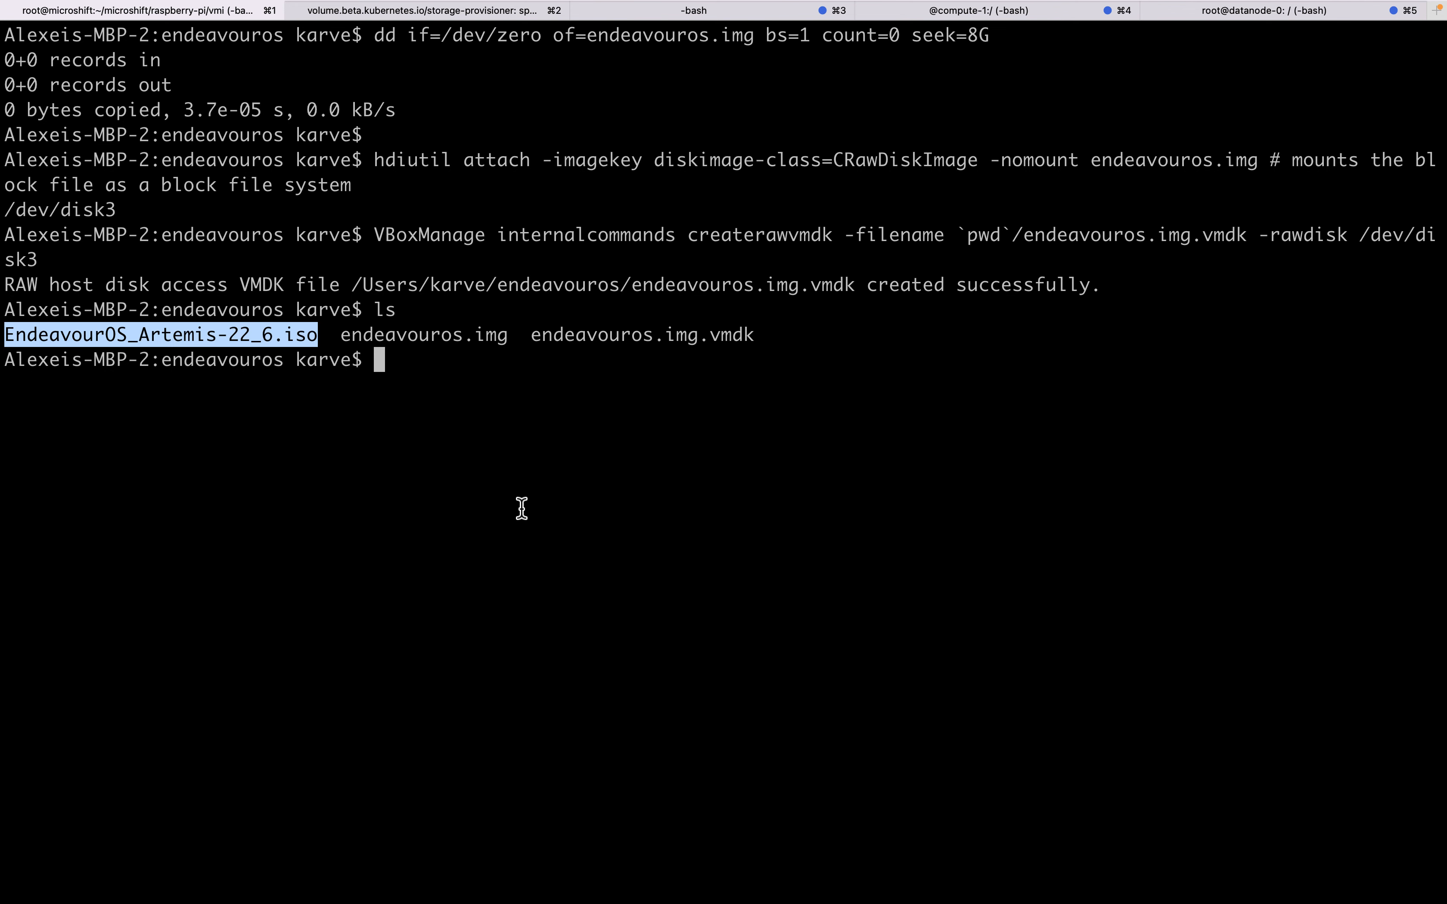
# In the Mac terminal, list the endeavouros folder with ls -las and examine the endeavouros.img.vmdk and endeavouros.img entries
pyautogui.write('ls -las')
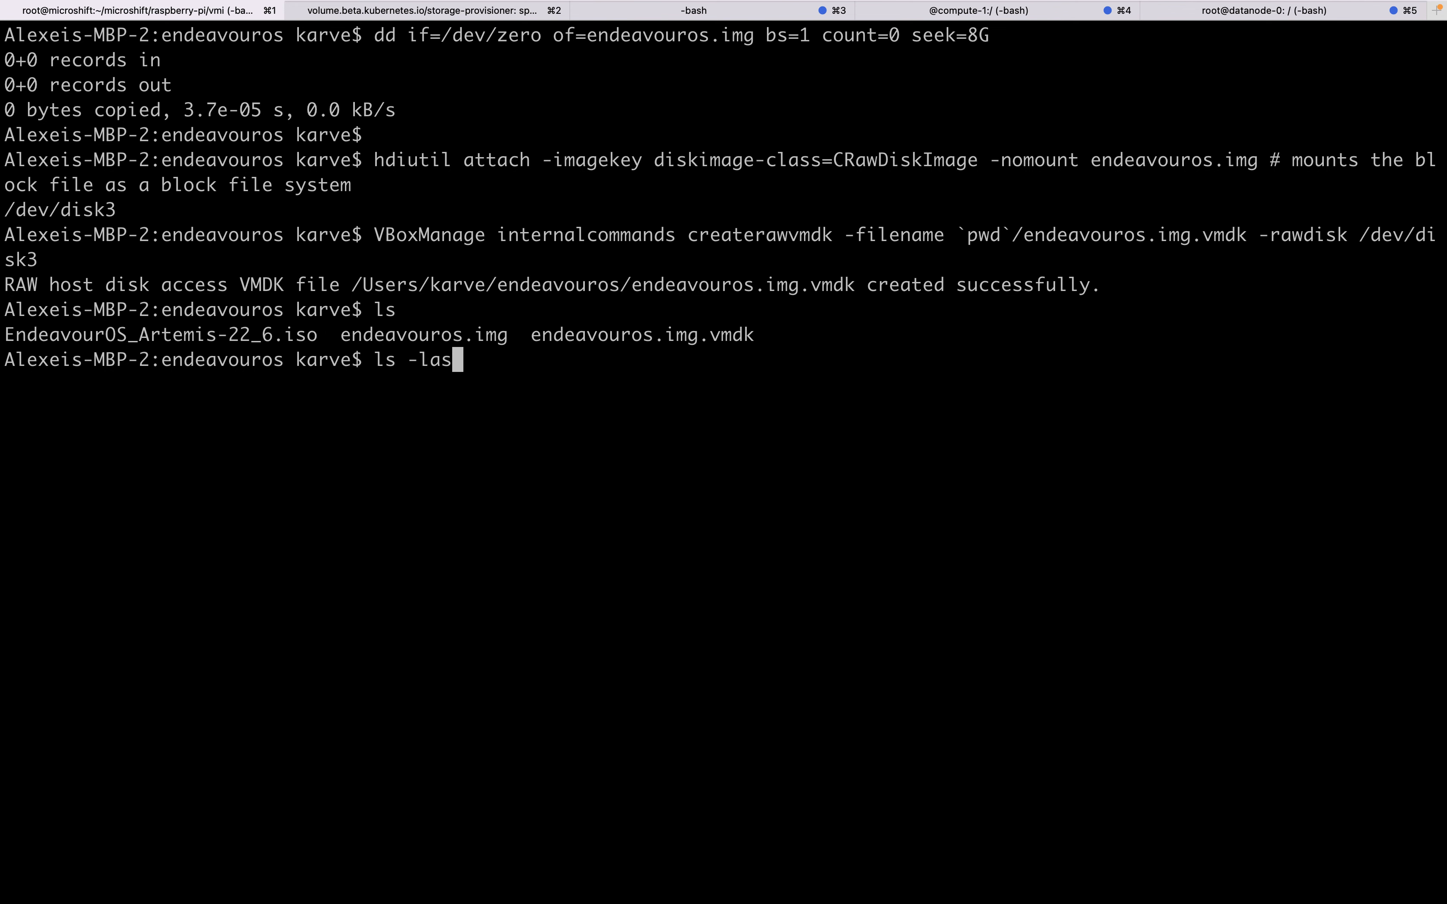
pyautogui.press('Return')
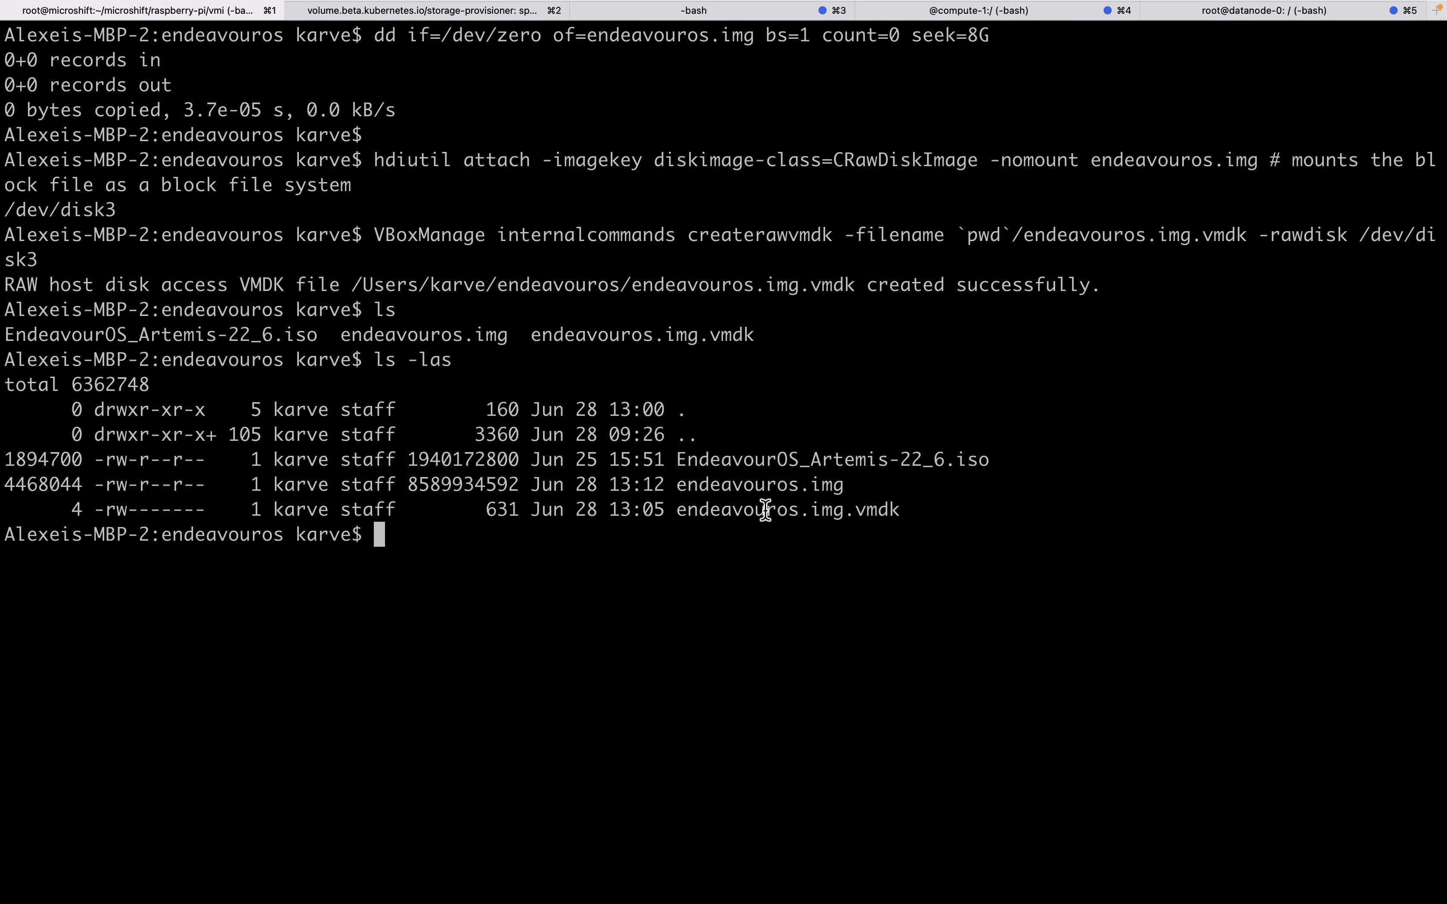
pyautogui.moveTo(906, 515); pyautogui.dragTo(679, 513)
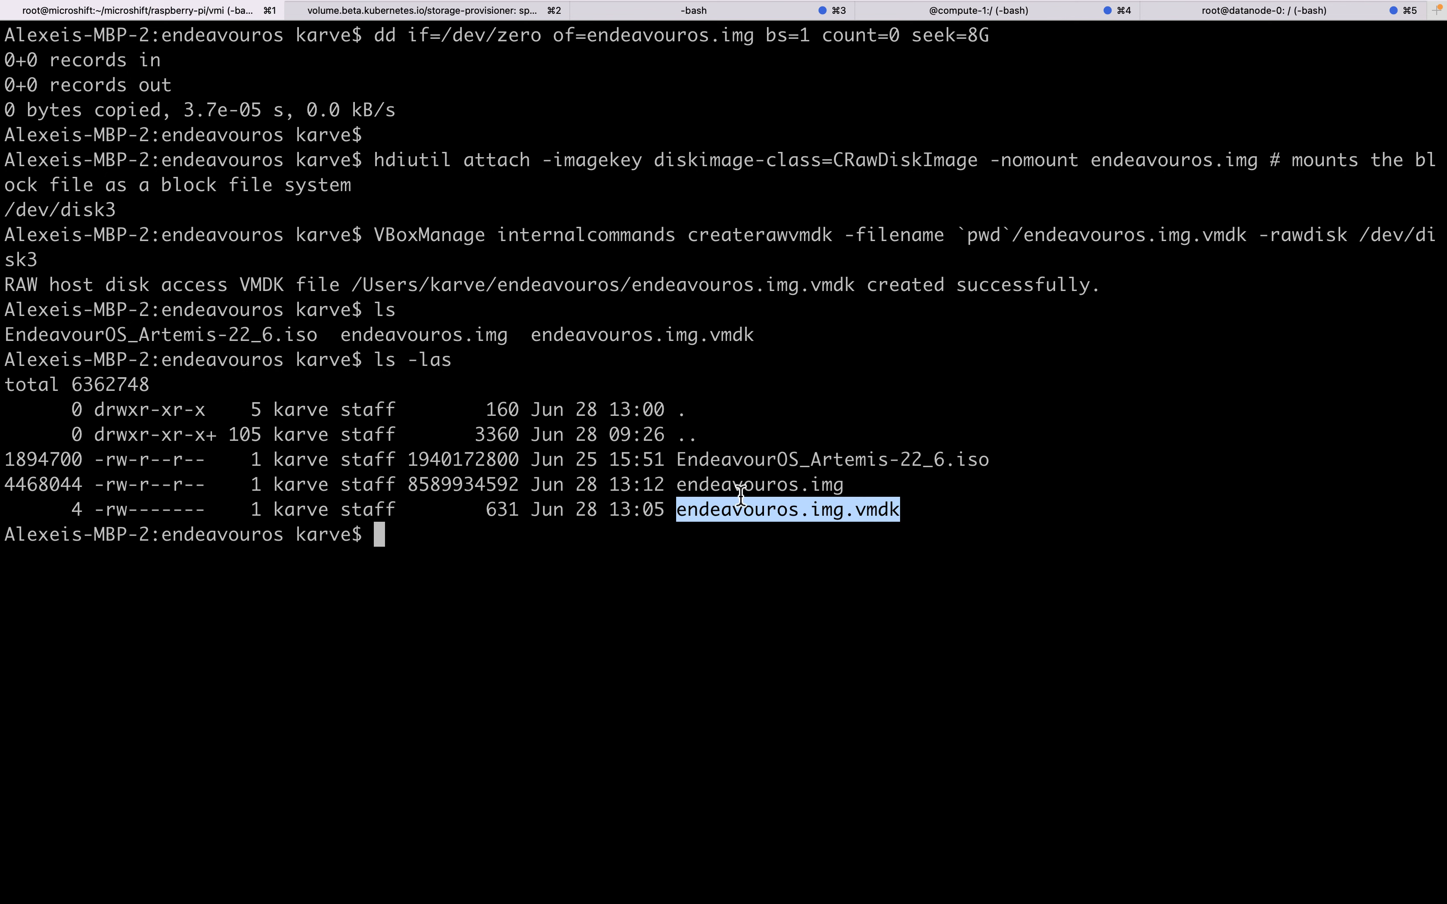
pyautogui.moveTo(844, 484); pyautogui.dragTo(681, 486)
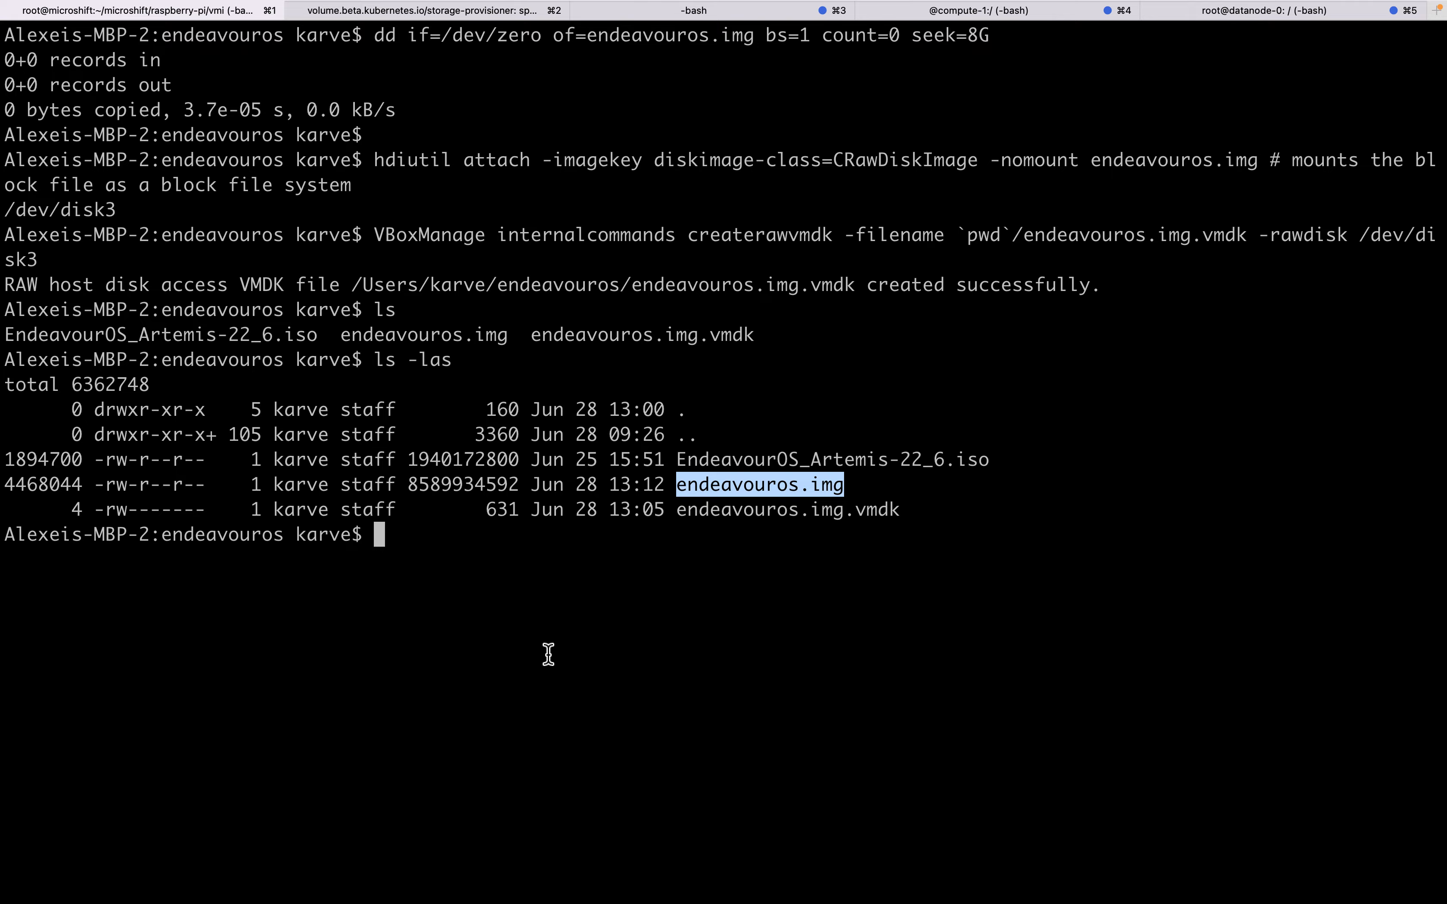
# Copy the vboxmanage list hdds command from the Word notes and run it in the terminal
pyautogui.hotkey('ctrl', 'Left')
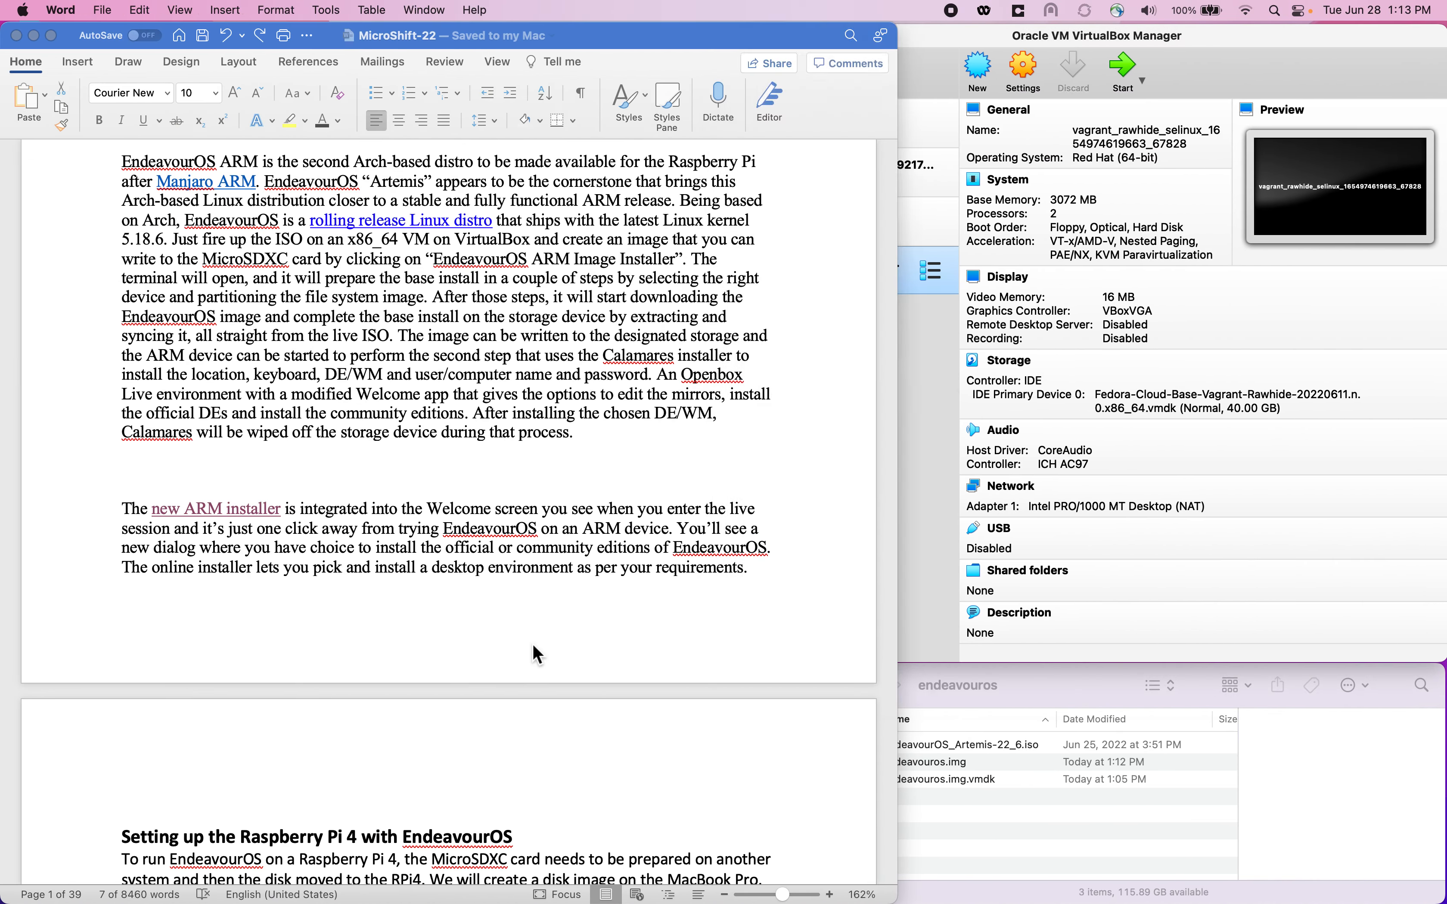
pyautogui.scroll(-10, 534, 647)
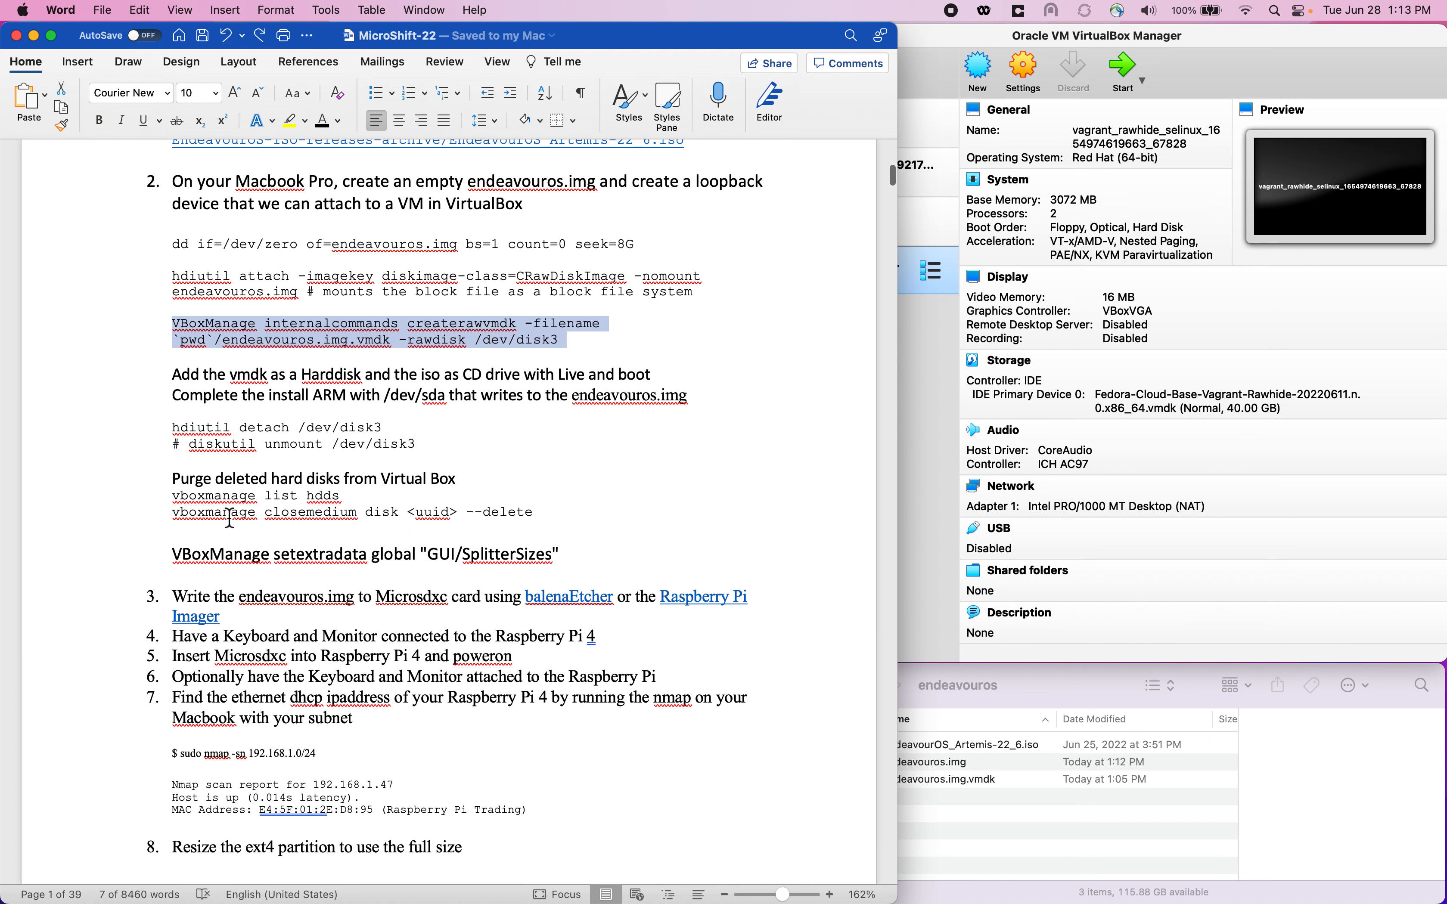
pyautogui.click(174, 498)
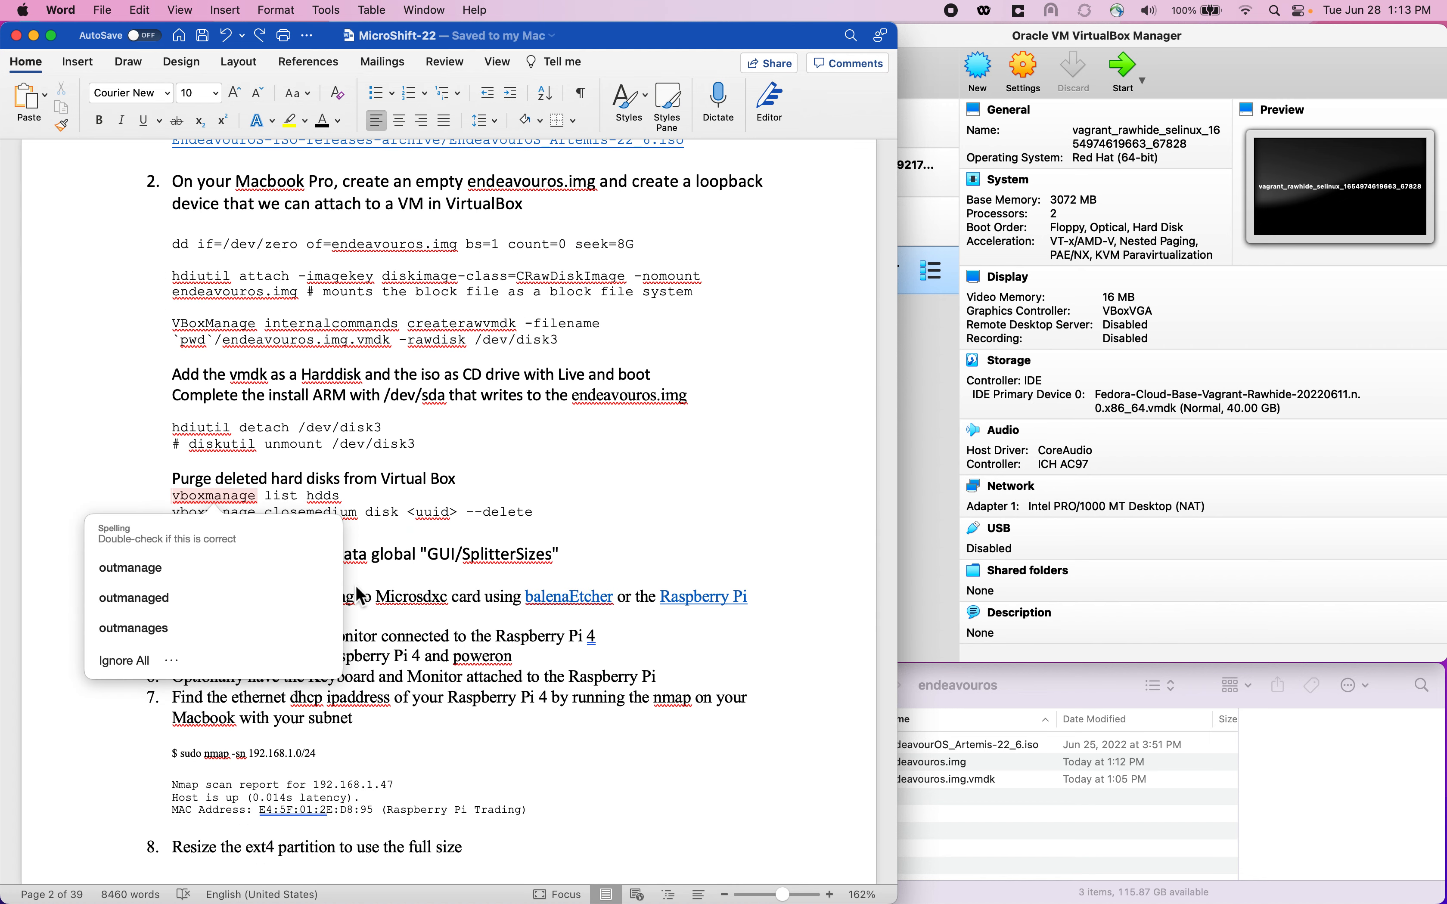
pyautogui.hotkey('shift', 'Down')
pyautogui.press('super+c')
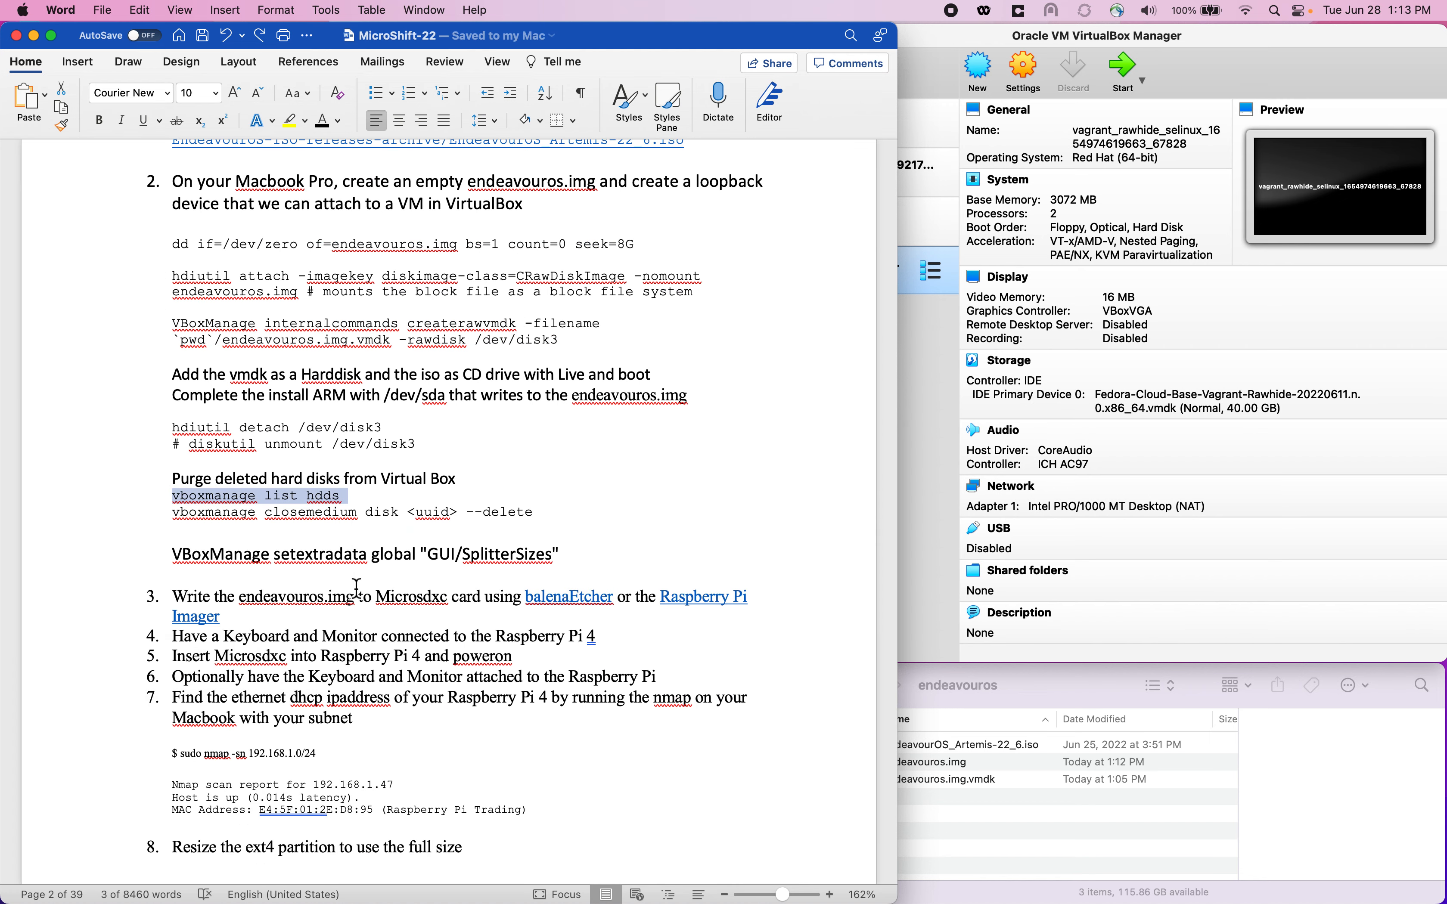
pyautogui.hotkey('ctrl', 'Right')
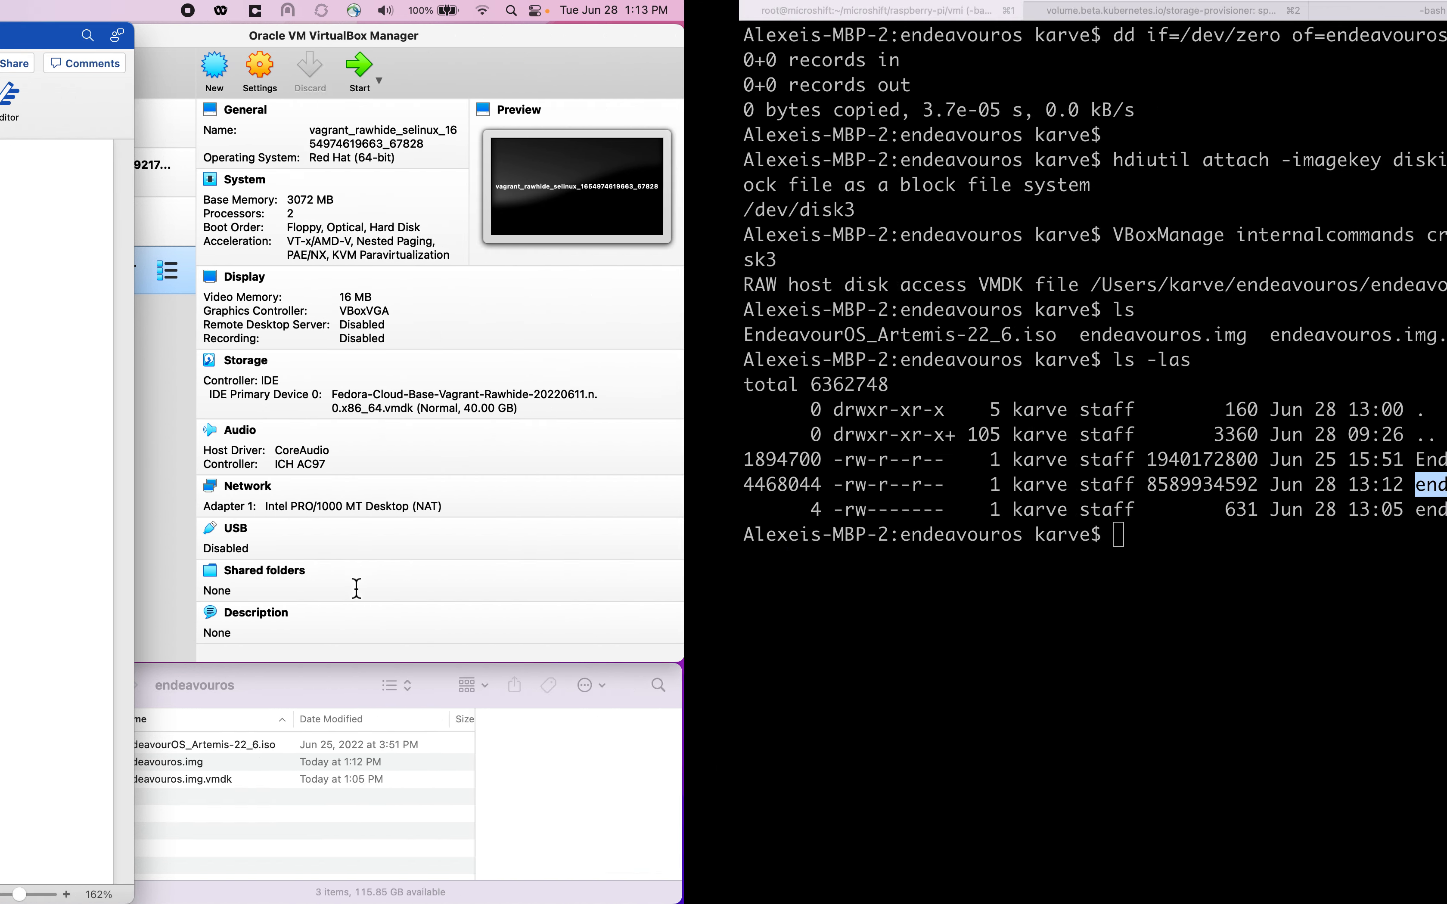
pyautogui.press('super+v')
pyautogui.press('Return')
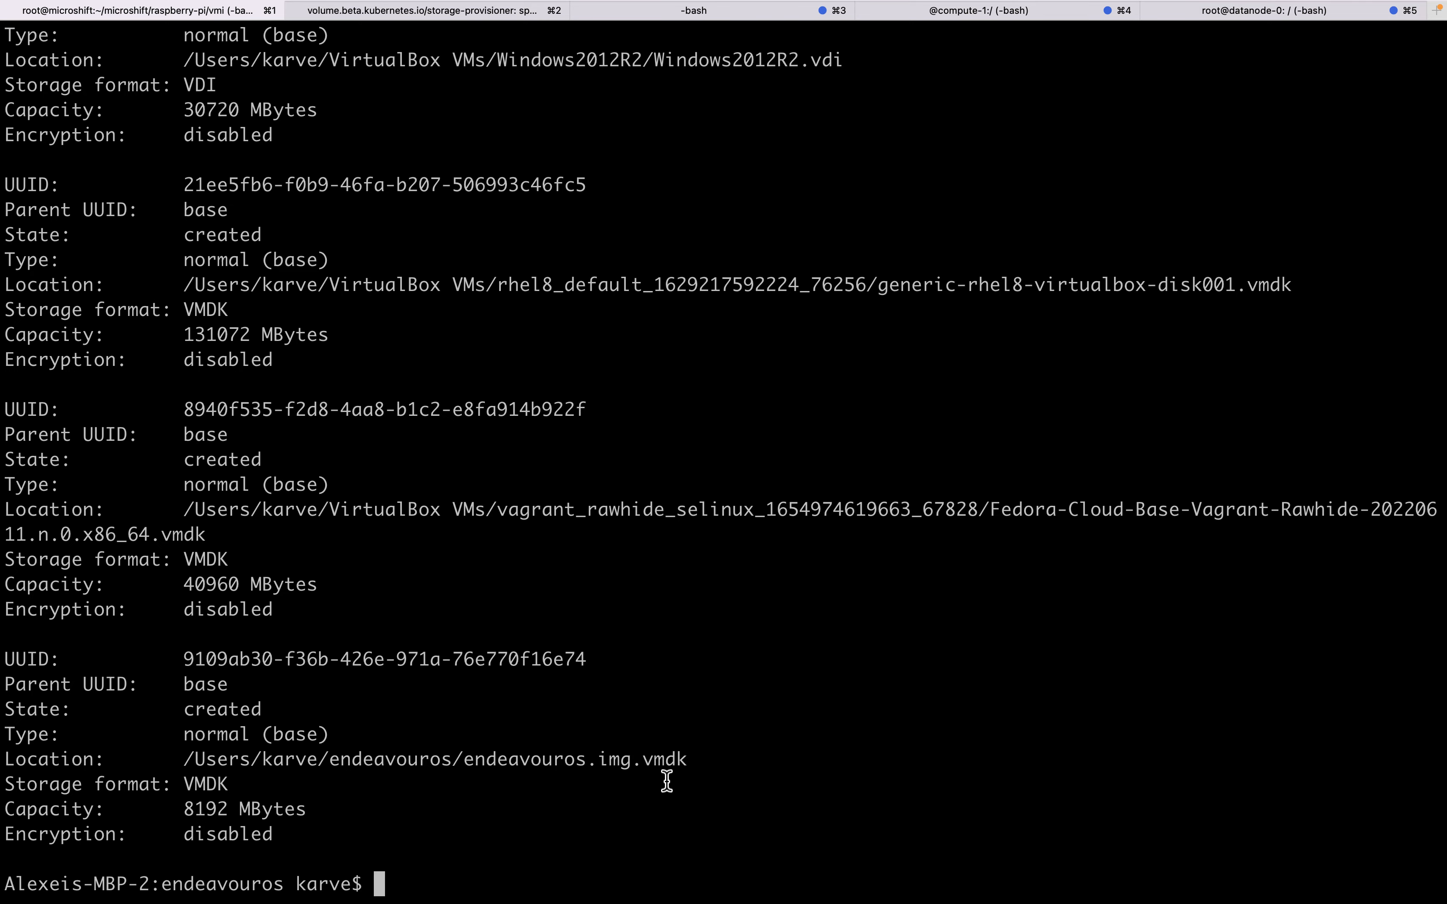
# Copy the vboxmanage closemedium disk <uuid> --delete command from the Word notes and paste it at the terminal prompt
pyautogui.hotkey('ctrl', 'Left')
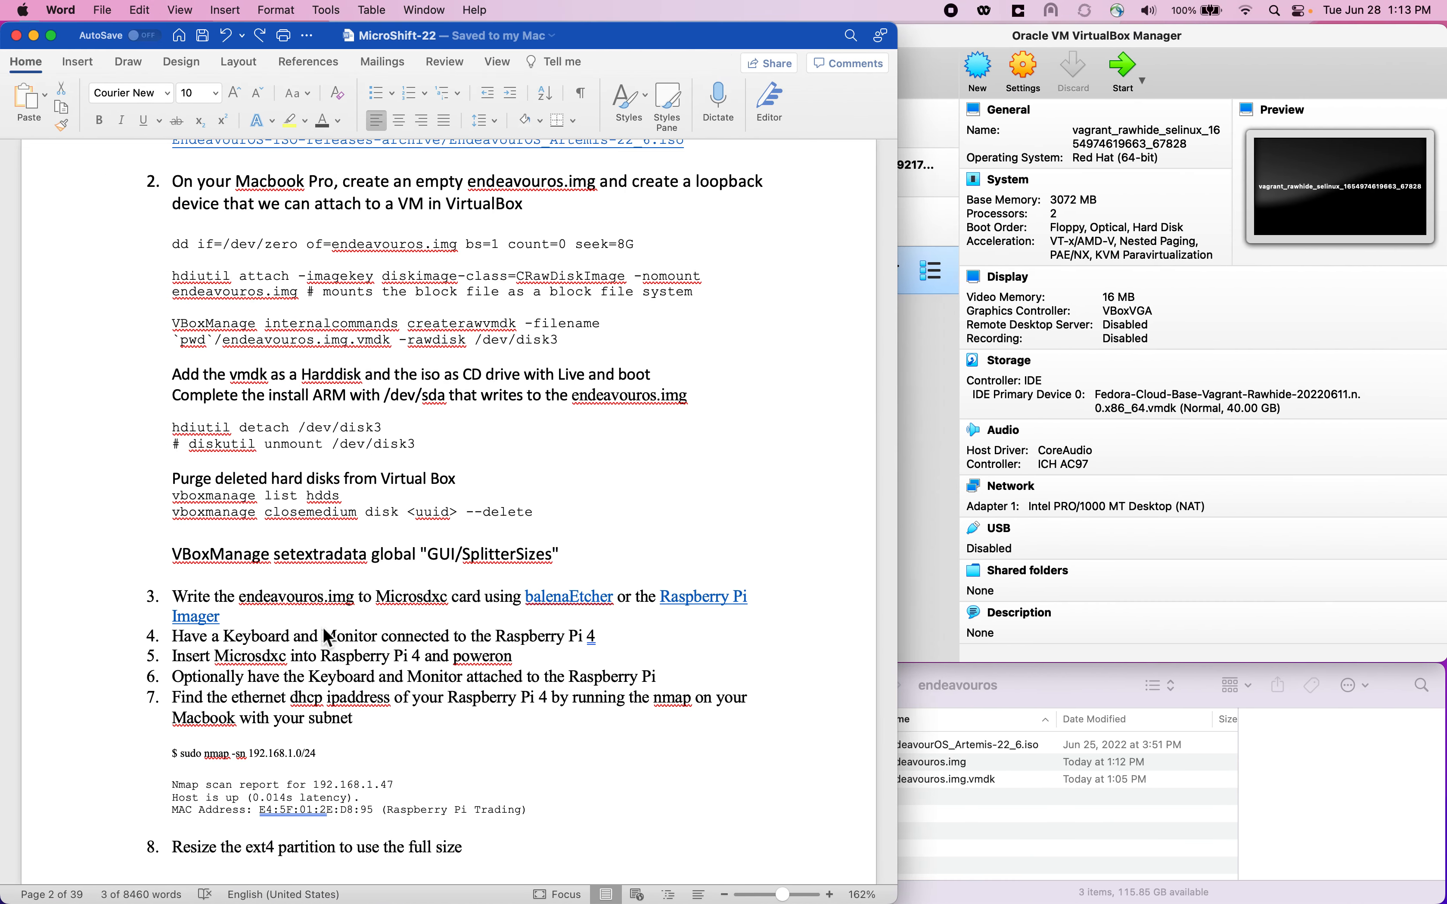
pyautogui.click(172, 513)
pyautogui.hotkey('alt', 'shift', 'Right')
pyautogui.hotkey('alt', 'shift', 'Right')
pyautogui.hotkey('alt', 'shift', 'Right')
pyautogui.hotkey('alt', 'shift', 'Right')
pyautogui.hotkey('alt', 'shift', 'Right')
pyautogui.hotkey('alt', 'shift', 'Right')
pyautogui.hotkey('alt', 'shift', 'Right')
pyautogui.hotkey('alt', 'shift', 'Right')
pyautogui.hotkey('alt', 'shift', 'Right')
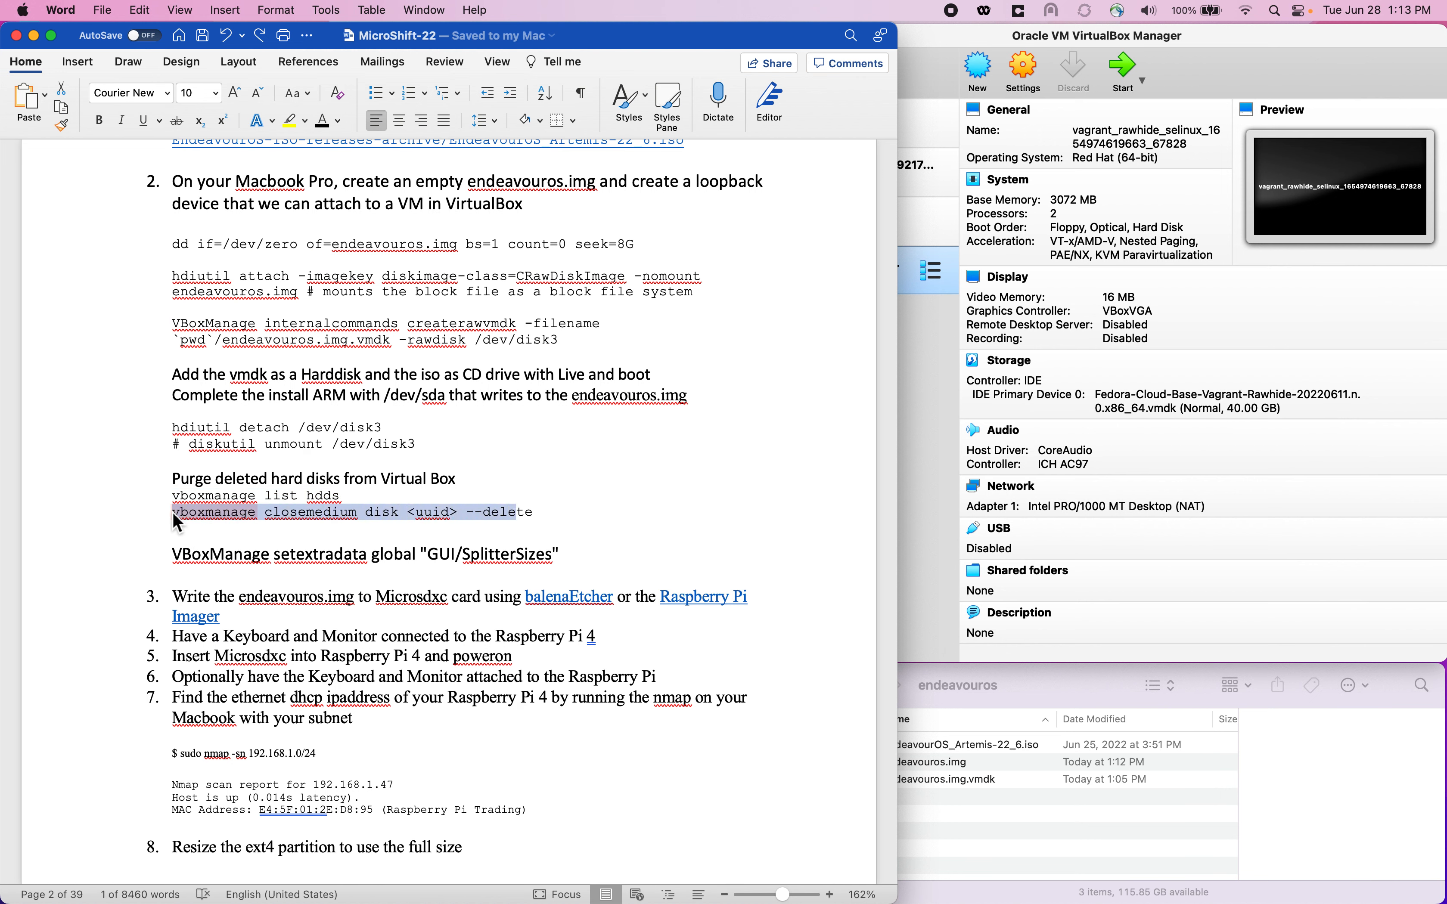
pyautogui.press('super+c')
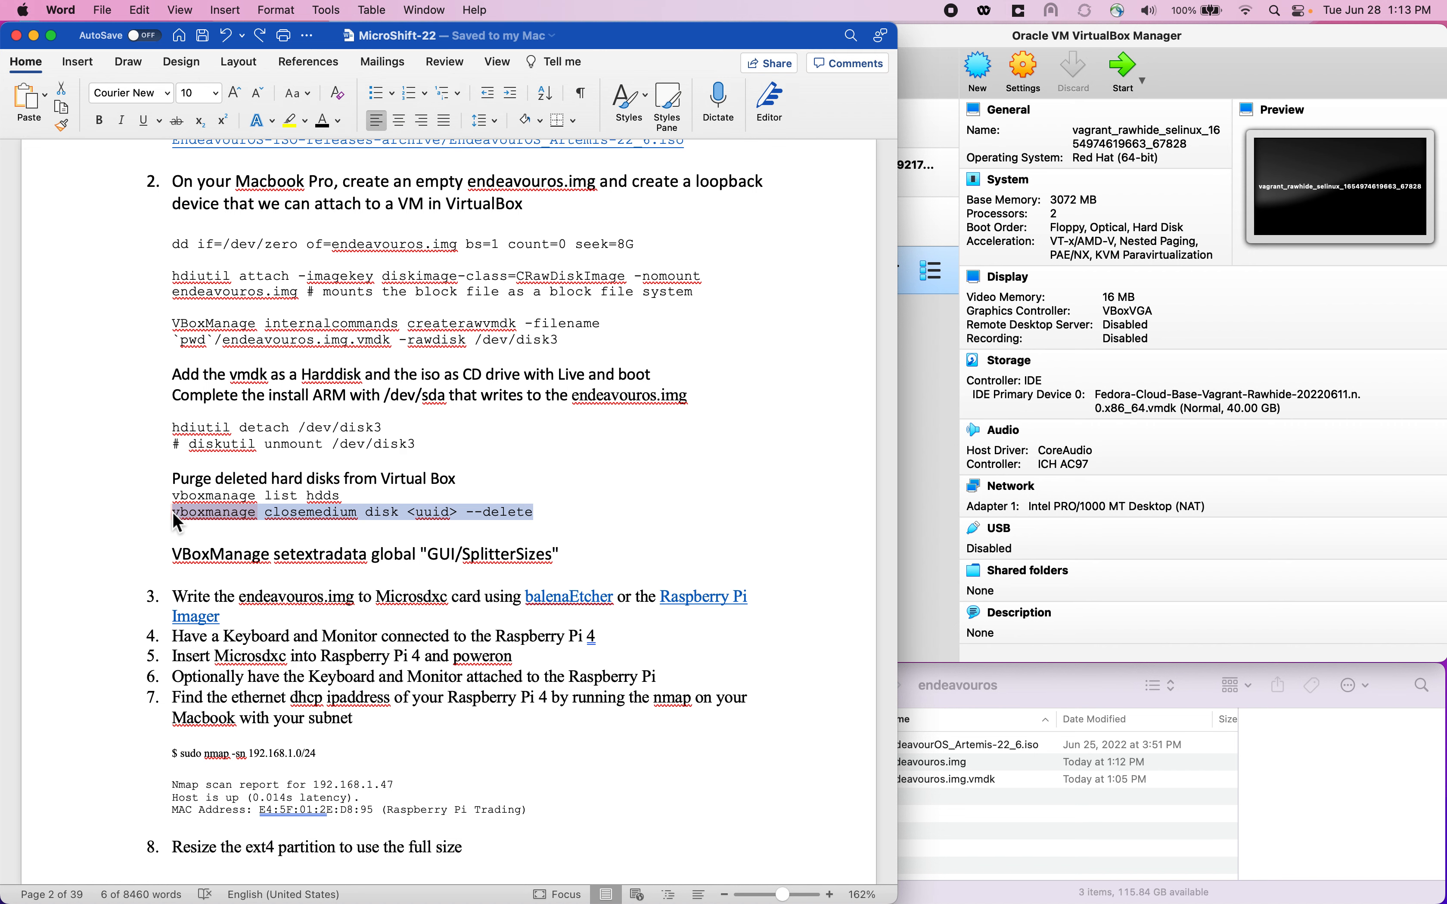
pyautogui.hotkey('ctrl', 'Right')
pyautogui.press('super+v')
# Replace the <uuid> placeholder with the endeavouros.img.vmdk UUID, 9109ab30-f36b-426e-971a-76e770f16e74, and run the command to delete that disk
pyautogui.press('Left')
pyautogui.press('Left')
pyautogui.press('Left')
pyautogui.press('Left')
pyautogui.press('Left')
pyautogui.press('Left')
pyautogui.press('Left')
pyautogui.press('Left')
pyautogui.press('Left')
pyautogui.press('BackSpace')
pyautogui.press('BackSpace')
pyautogui.press('BackSpace')
pyautogui.press('BackSpace')
pyautogui.press('BackSpace')
pyautogui.press('BackSpace')
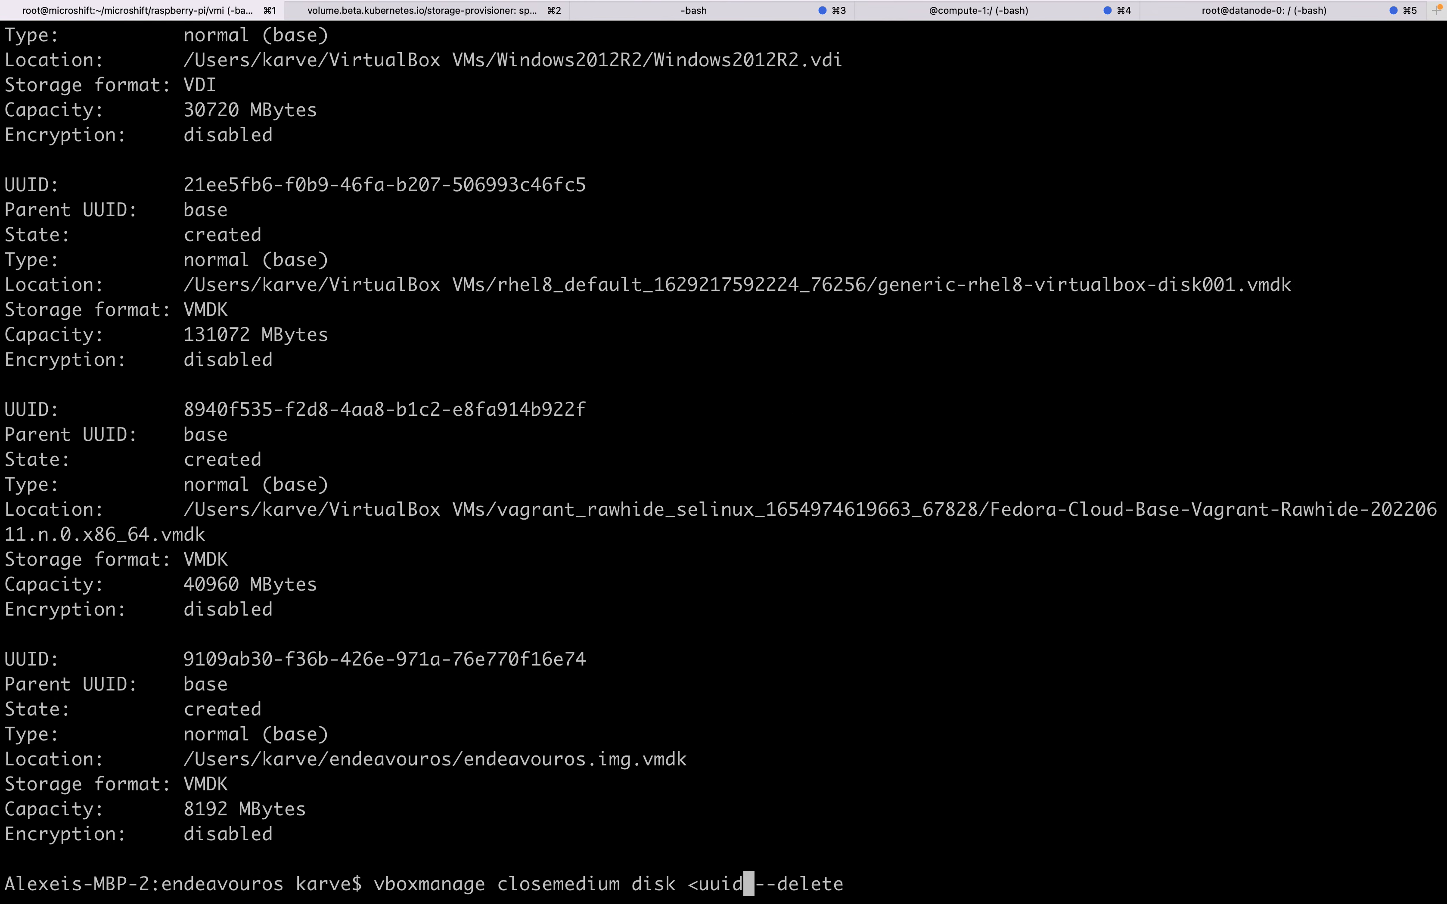
pyautogui.doubleClick(356, 666)
pyautogui.press('super+v')
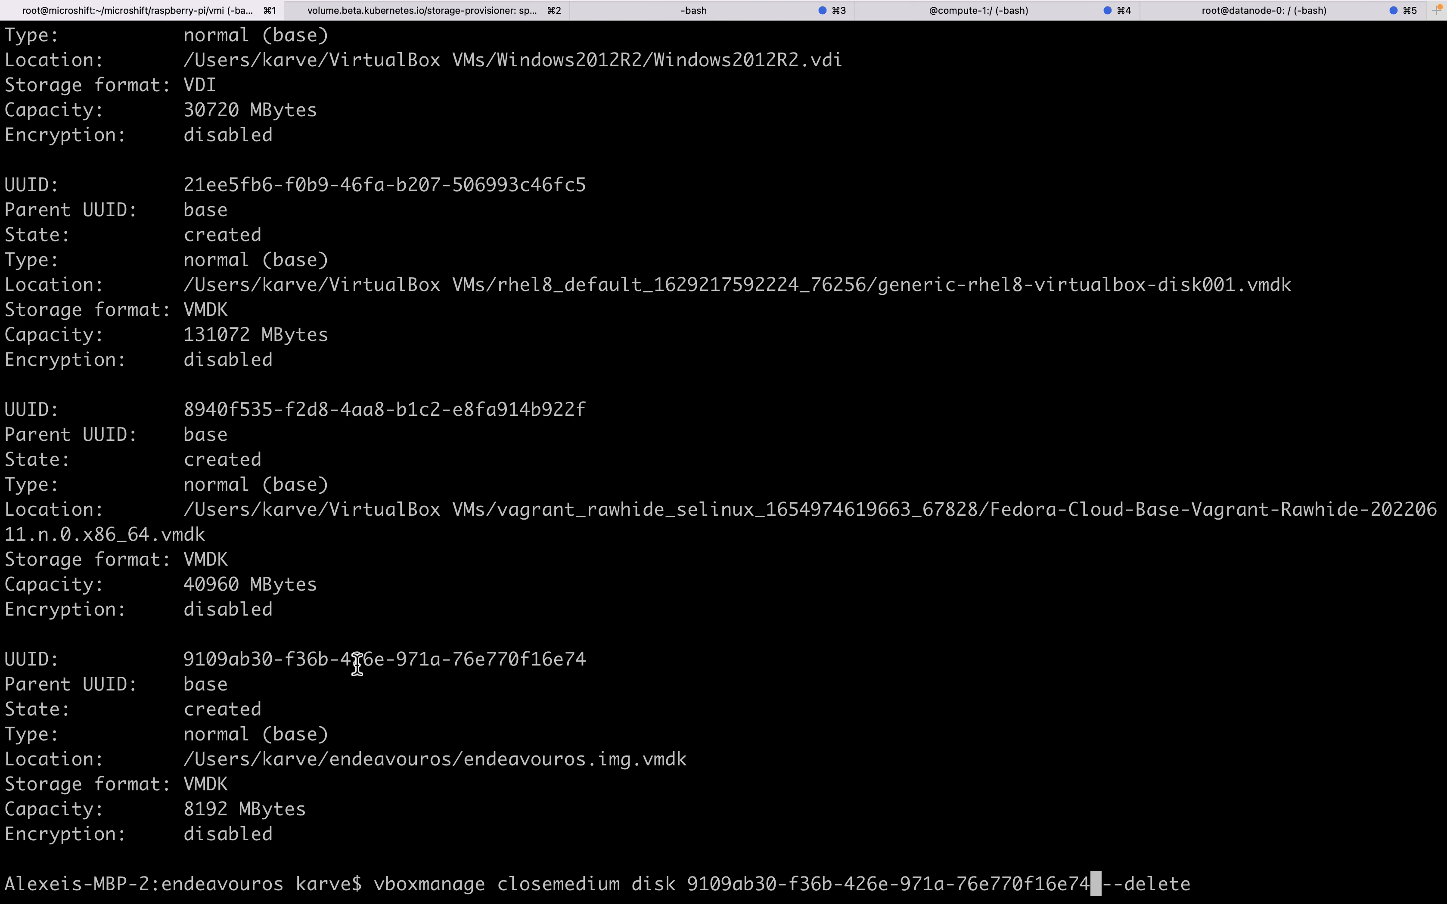
pyautogui.press('Return')
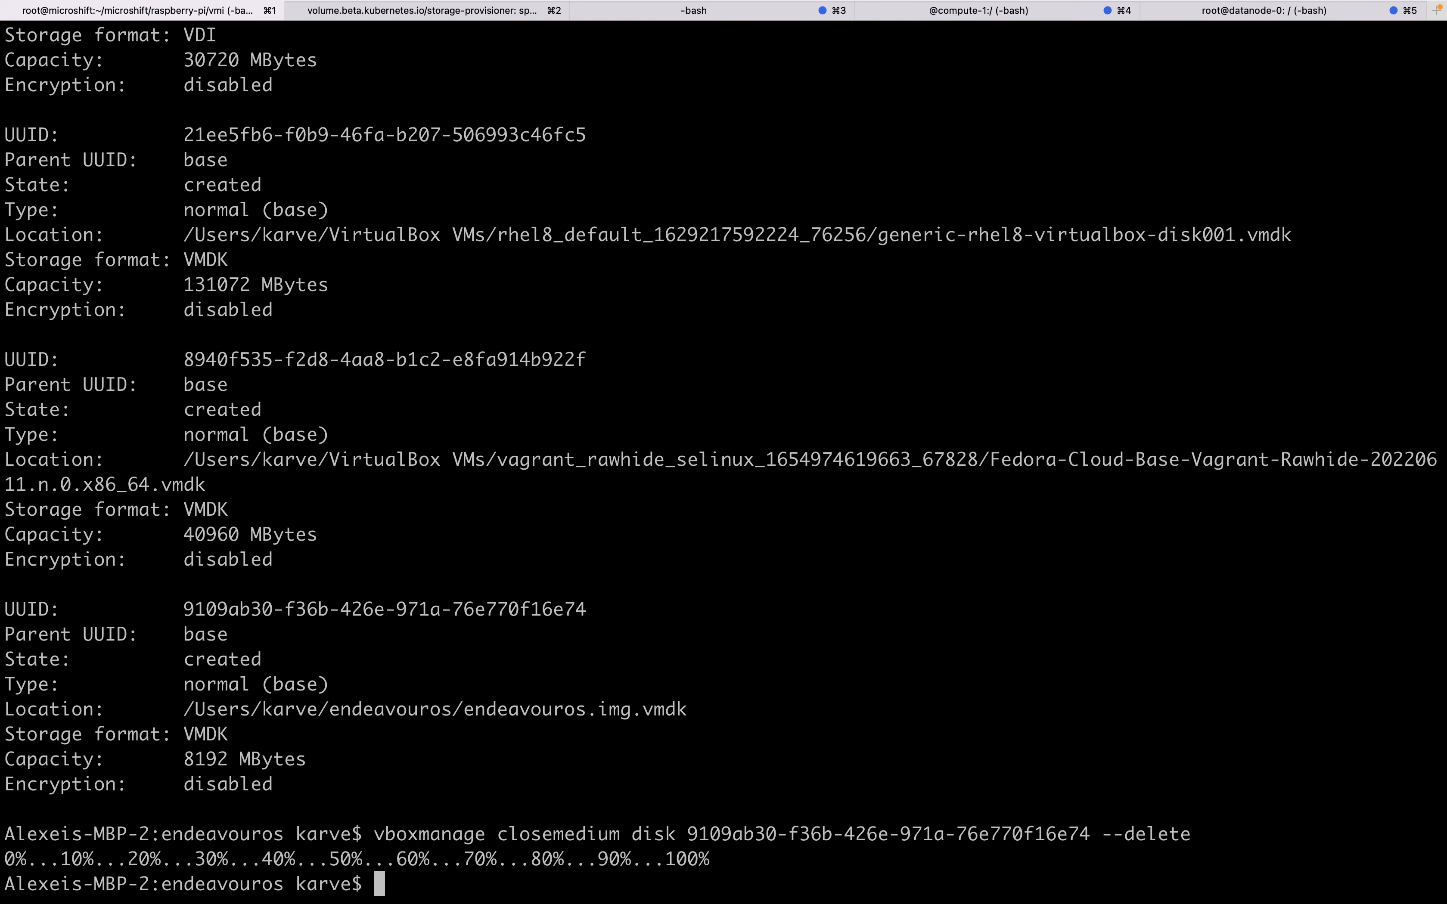
pyautogui.hotkey('ctrl', 'r')
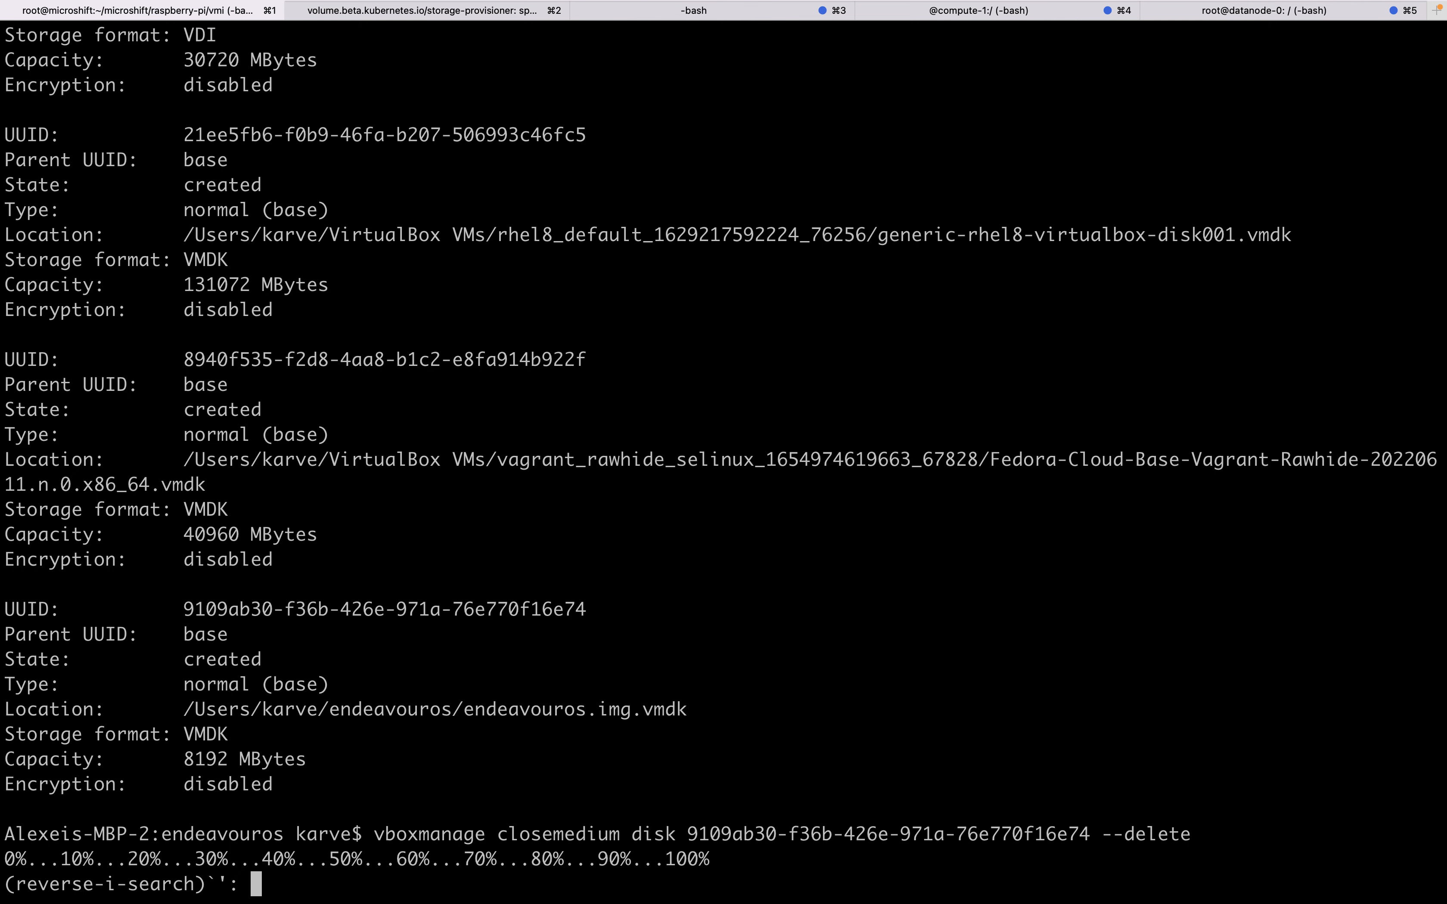
pyautogui.hotkey('ctrl', 'c')
pyautogui.press('Up')
pyautogui.press('BackSpace')
pyautogui.press('BackSpace')
pyautogui.press('BackSpace')
pyautogui.press('BackSpace')
pyautogui.press('BackSpace')
pyautogui.press('BackSpace')
pyautogui.press('BackSpace')
pyautogui.press('BackSpace')
pyautogui.press('BackSpace')
pyautogui.press('BackSpace')
pyautogui.press('BackSpace')
pyautogui.press('BackSpace')
pyautogui.press('BackSpace')
pyautogui.press('BackSpace')
pyautogui.press('BackSpace')
pyautogui.press('BackSpace')
pyautogui.press('BackSpace')
pyautogui.press('BackSpace')
pyautogui.press('BackSpace')
pyautogui.press('BackSpace')
pyautogui.write('list hdds')
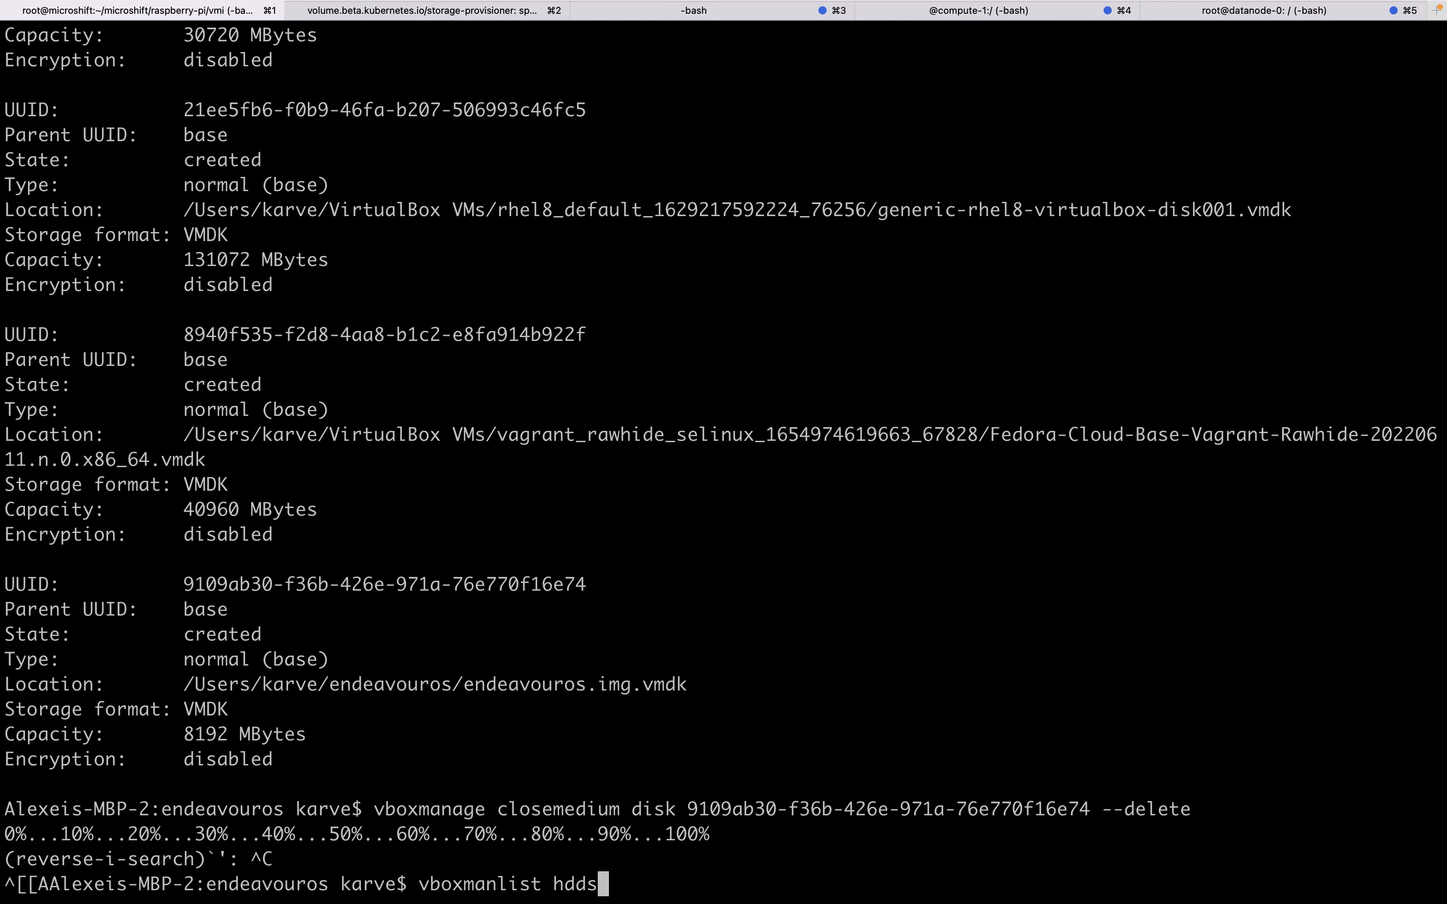
pyautogui.hotkey('ctrl', 'u')
pyautogui.press('Up')
pyautogui.press('Up')
pyautogui.press('Down')
pyautogui.press('Down')
# Find the vboxmanage list dvds command in the shell history by searching for list, and run it
pyautogui.hotkey('ctrl', 'r')
pyautogui.write('list')
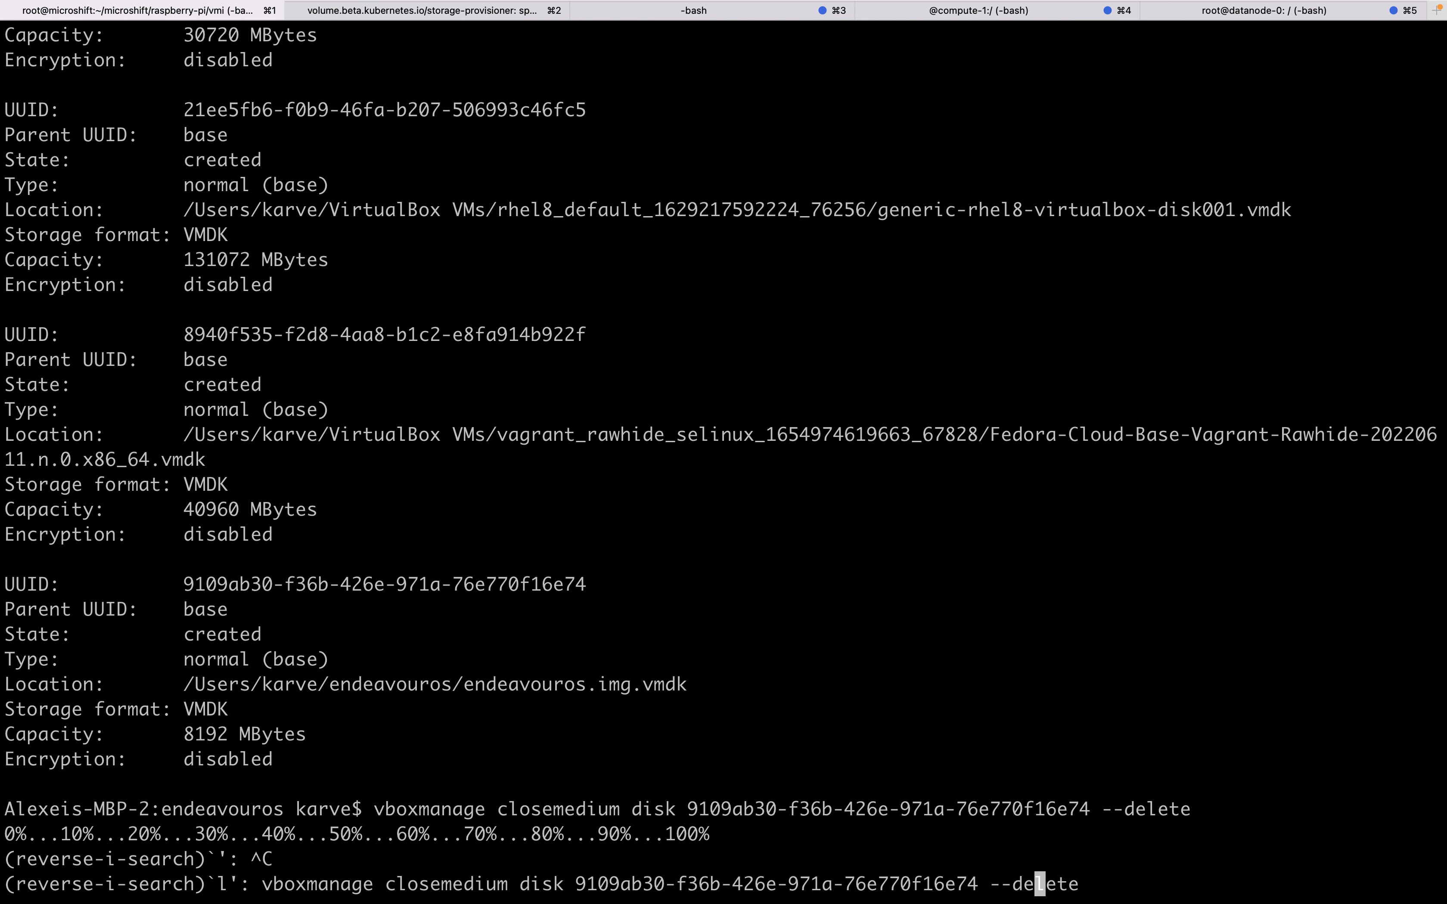
pyautogui.hotkey('ctrl', 'r')
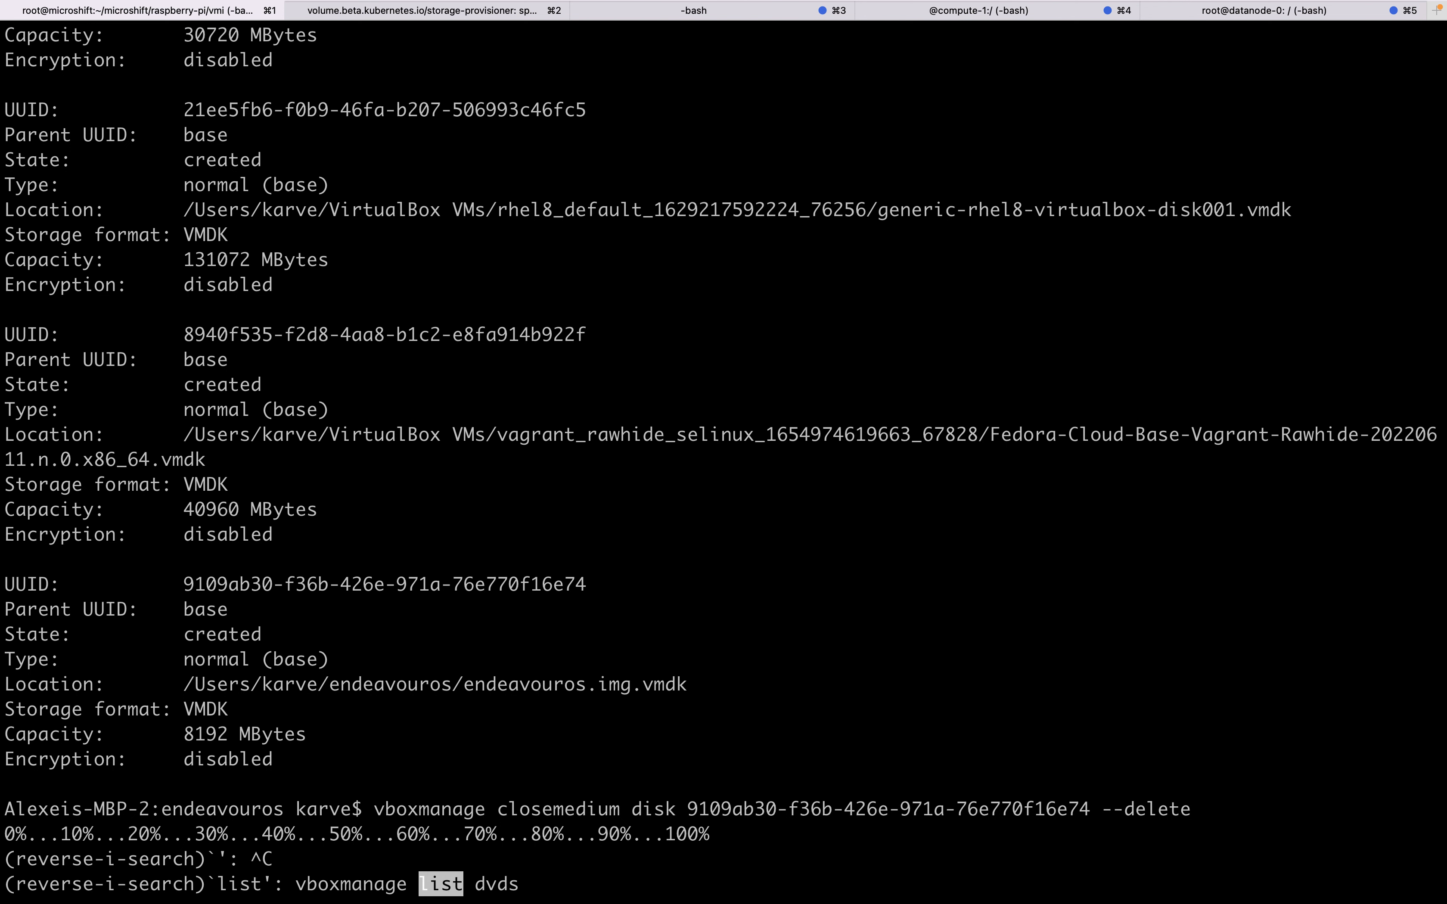
pyautogui.press('Return')
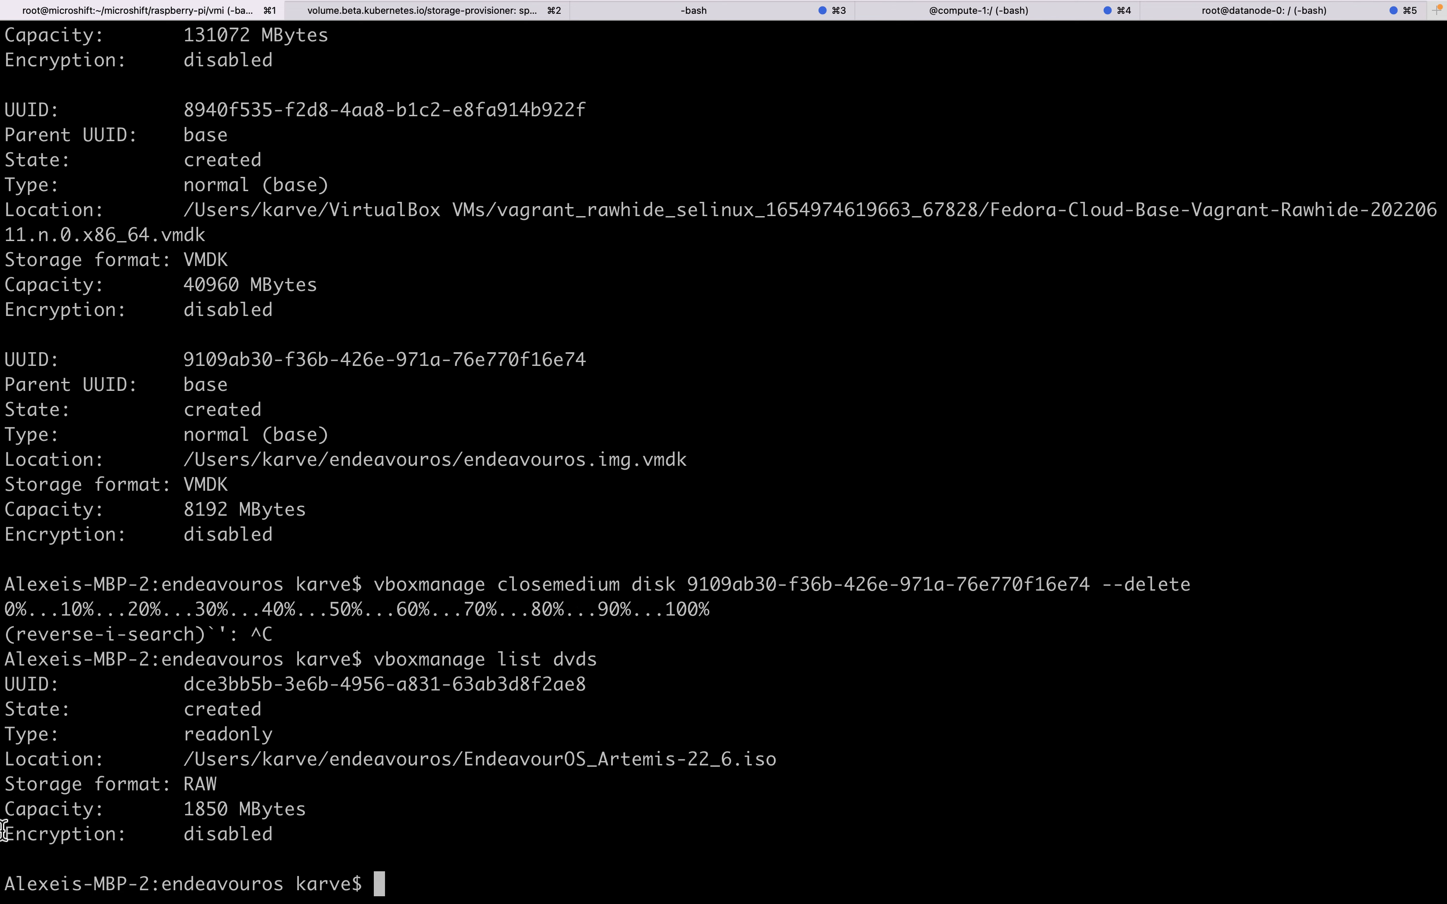